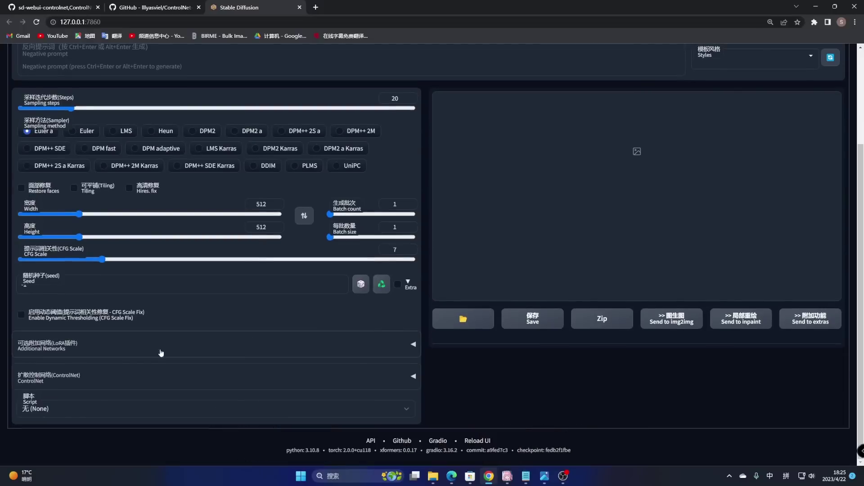
Step: Expand the ControlNet section and examine the preprocessors and models offered for Control Model - 0
{"action": "left_click", "coordinate": [162, 374]}
{"action": "scroll", "coordinate": [198, 342], "scroll_direction": "down", "scroll_amount": 3}
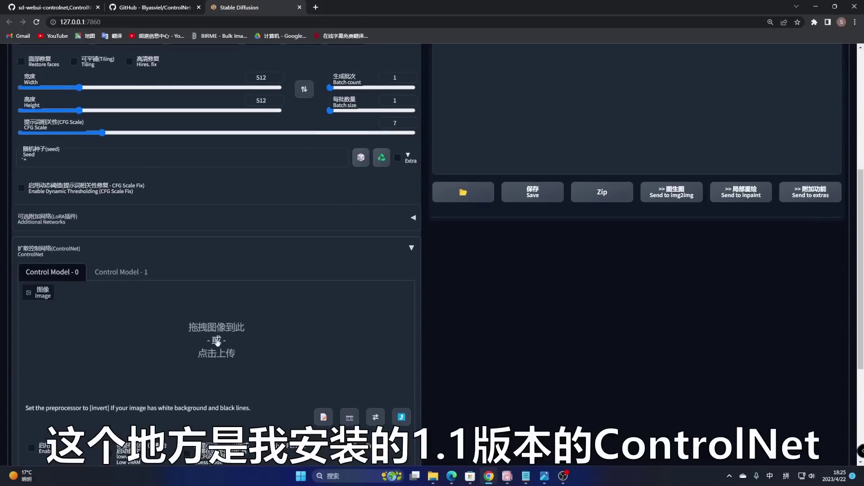
{"action": "scroll", "coordinate": [185, 364], "scroll_direction": "down", "scroll_amount": 3}
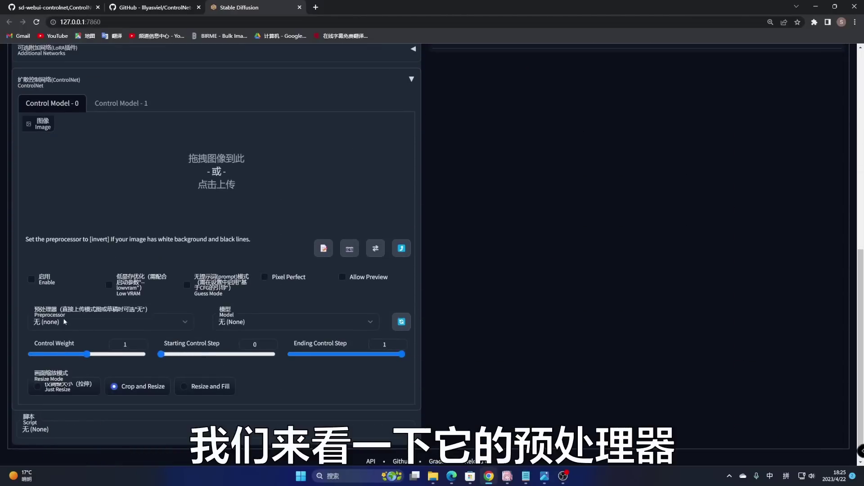
{"action": "left_click", "coordinate": [93, 319]}
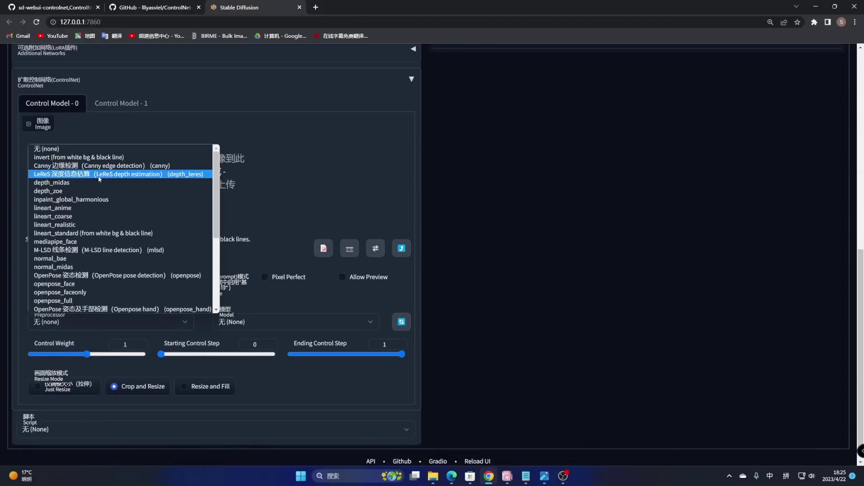
{"action": "scroll", "coordinate": [106, 194], "scroll_direction": "down", "scroll_amount": 3}
{"action": "scroll", "coordinate": [115, 245], "scroll_direction": "up", "scroll_amount": 3}
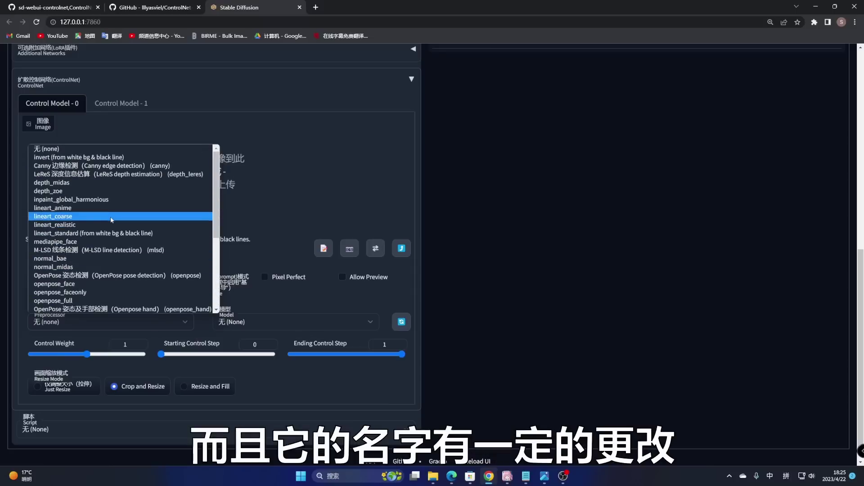
{"action": "left_click", "coordinate": [258, 303]}
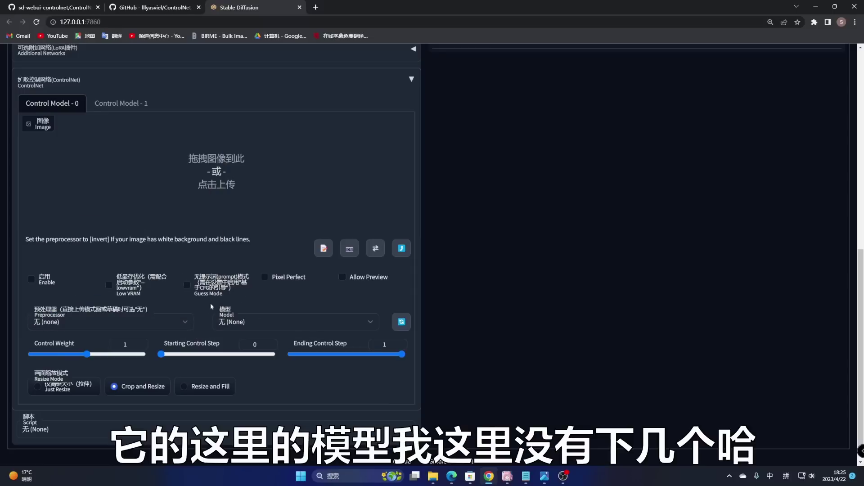
{"action": "left_click", "coordinate": [246, 320]}
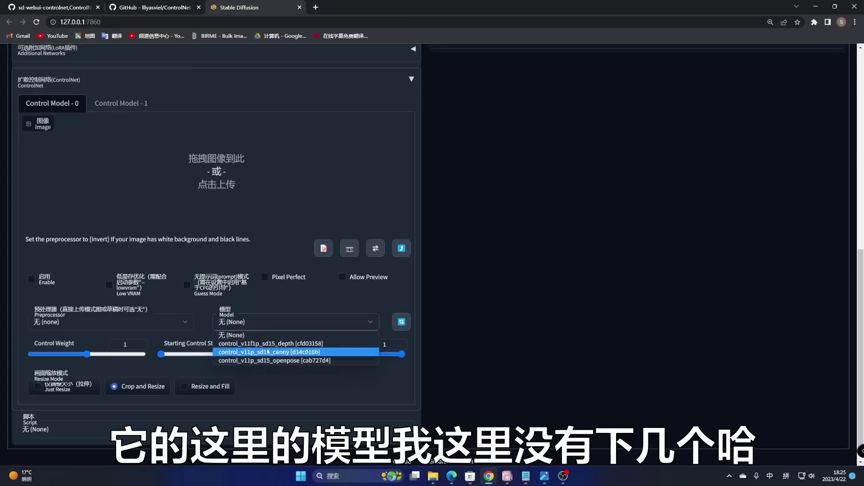
{"action": "left_click", "coordinate": [258, 323]}
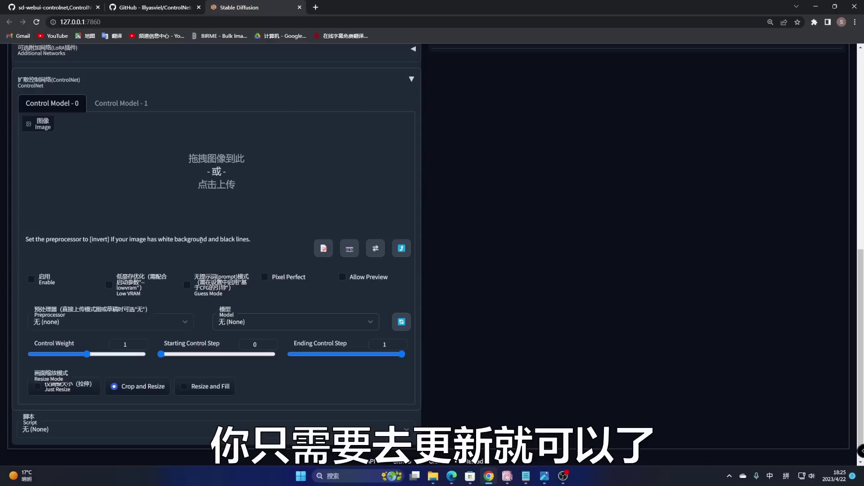
Step: Open the Extensions page and review the list of installed extensions with their versions and update status
{"action": "scroll", "coordinate": [201, 240], "scroll_direction": "up", "scroll_amount": 20}
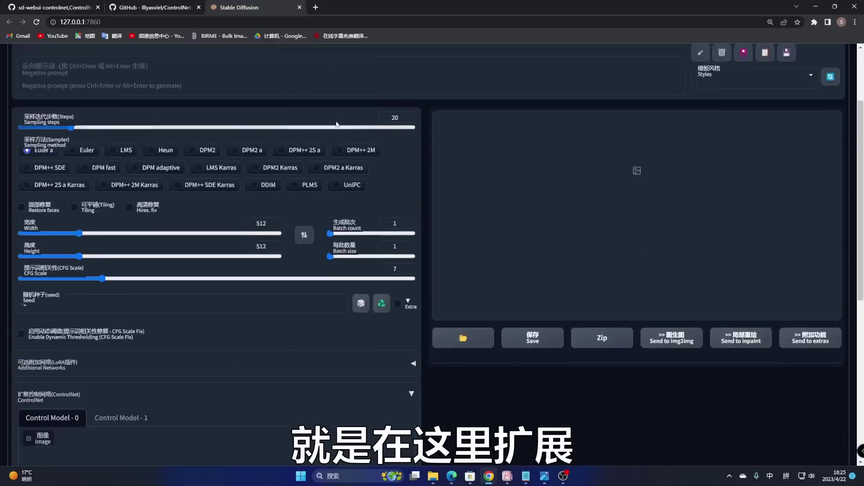
{"action": "left_click", "coordinate": [682, 95]}
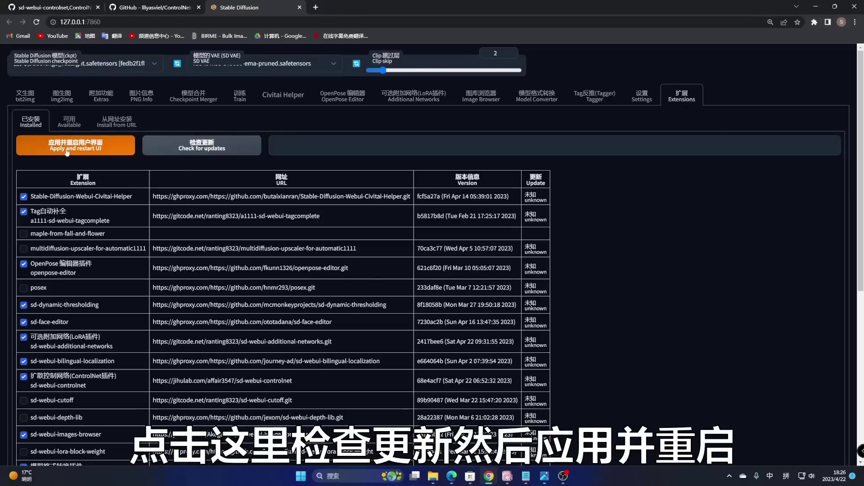
{"action": "scroll", "coordinate": [204, 153], "scroll_direction": "down", "scroll_amount": 5}
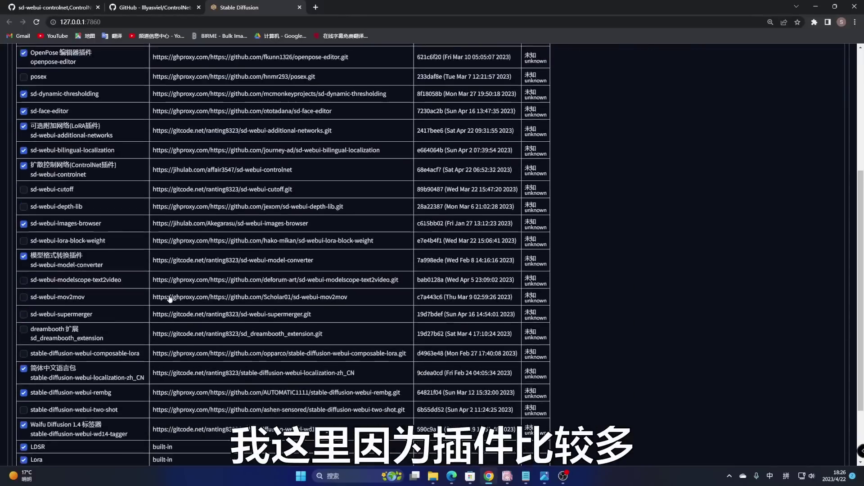
{"action": "scroll", "coordinate": [200, 177], "scroll_direction": "up", "scroll_amount": 5}
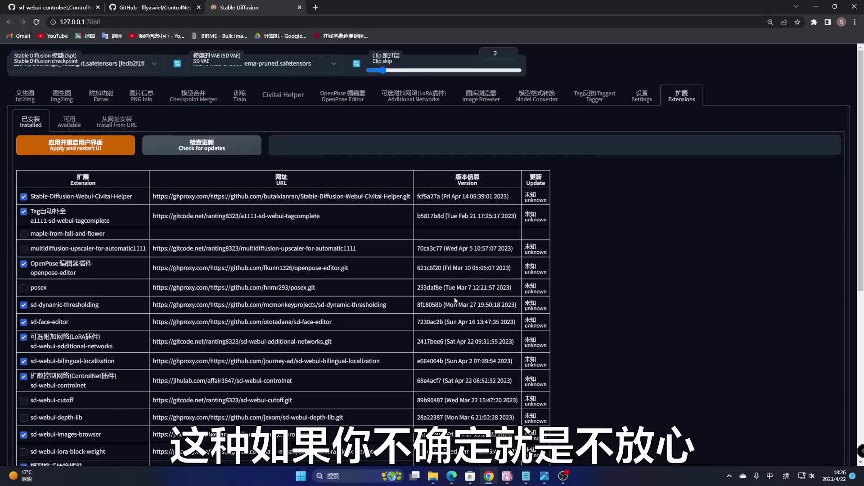
Step: Switch to File Explorer, open the extensions folder inside novelai-webui-aki-v3 and select the sd-webui-controlnet folder
{"action": "left_click", "coordinate": [433, 479]}
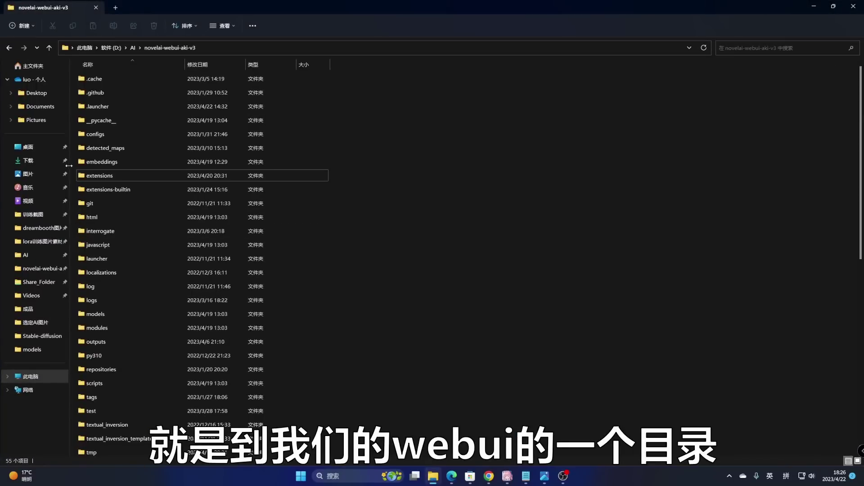
{"action": "double_click", "coordinate": [122, 174]}
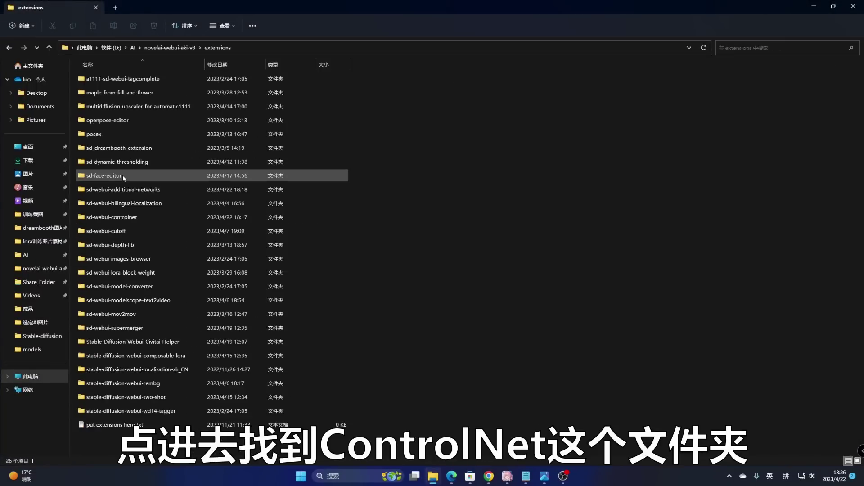
{"action": "left_click", "coordinate": [138, 218]}
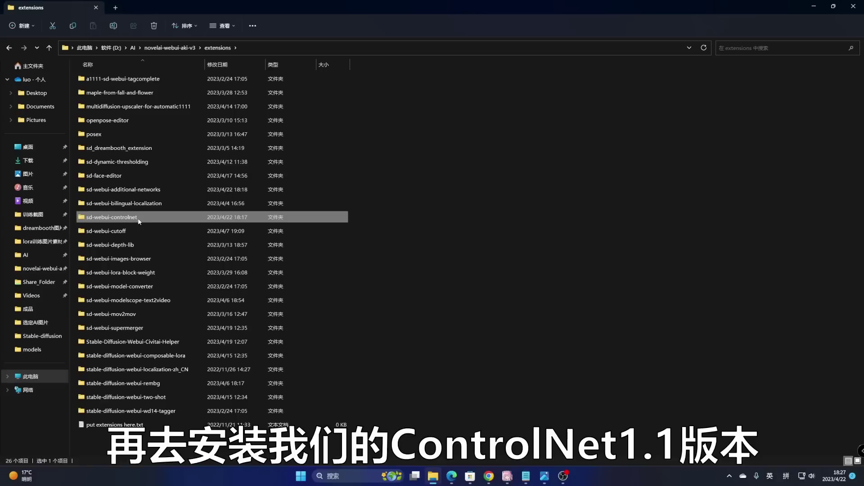
Step: Switch back to the web UI in Chrome, load the available extensions from the index URL and include already installed ones
{"action": "left_click", "coordinate": [489, 477]}
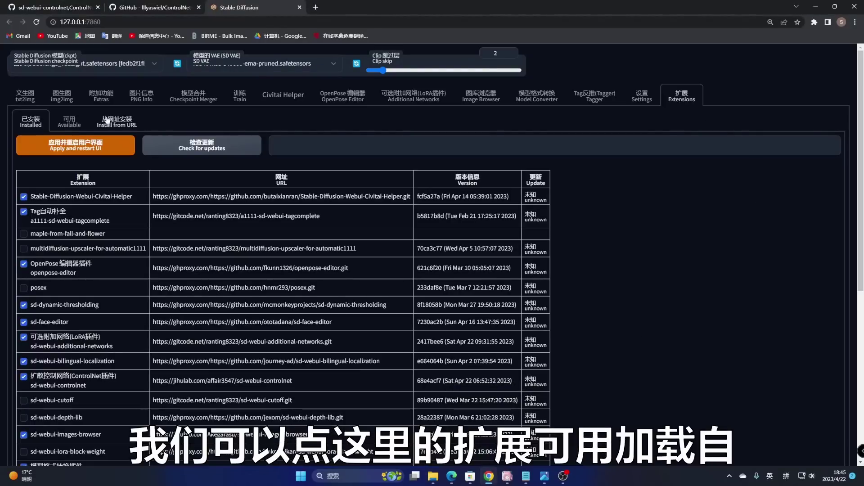
{"action": "left_click", "coordinate": [76, 123]}
{"action": "left_click", "coordinate": [82, 146]}
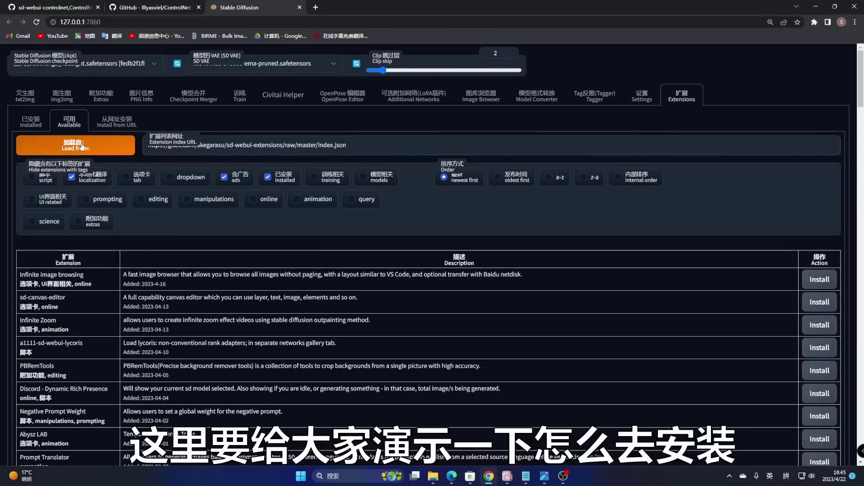
{"action": "left_click", "coordinate": [268, 177]}
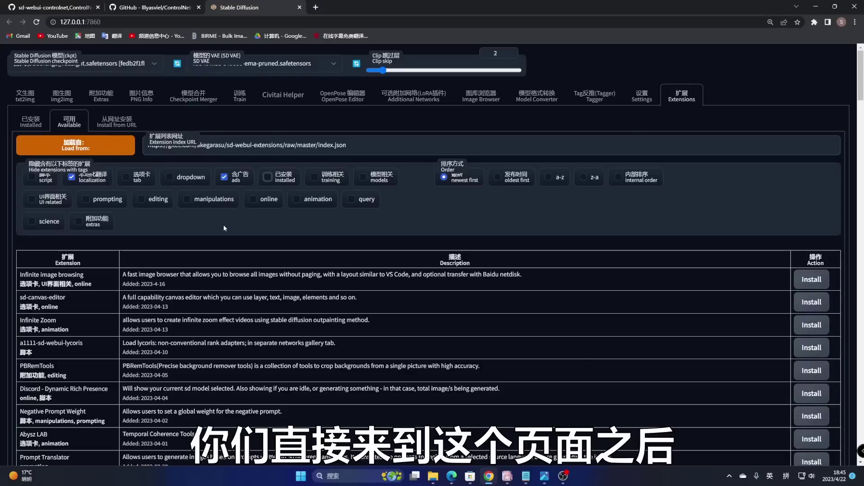
Step: Search the available extensions for "controlnet" and locate the sd-webui-controlnet entry
{"action": "key", "text": "ctrl+f"}
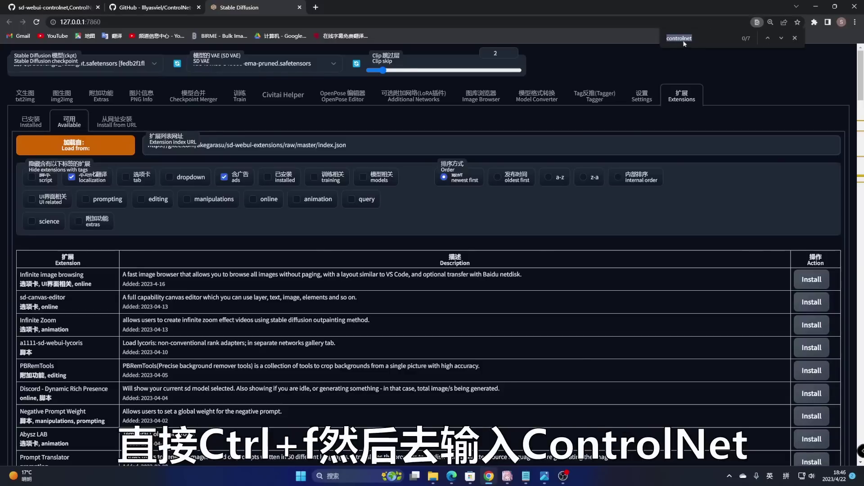
{"action": "left_click", "coordinate": [782, 42]}
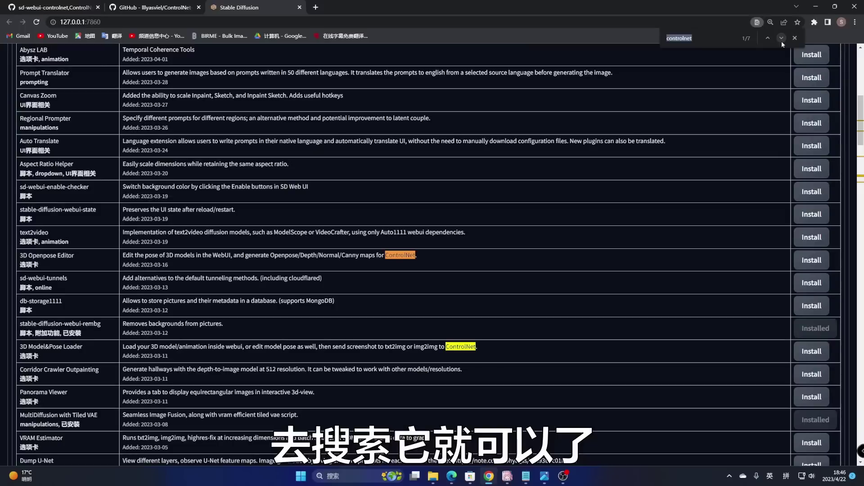
{"action": "left_click", "coordinate": [781, 37]}
{"action": "left_click", "coordinate": [781, 38]}
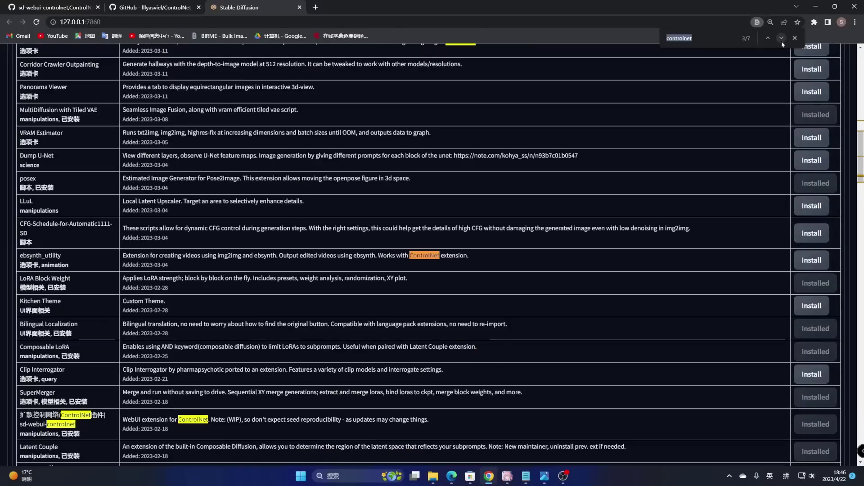
{"action": "scroll", "coordinate": [179, 249], "scroll_direction": "down", "scroll_amount": 2}
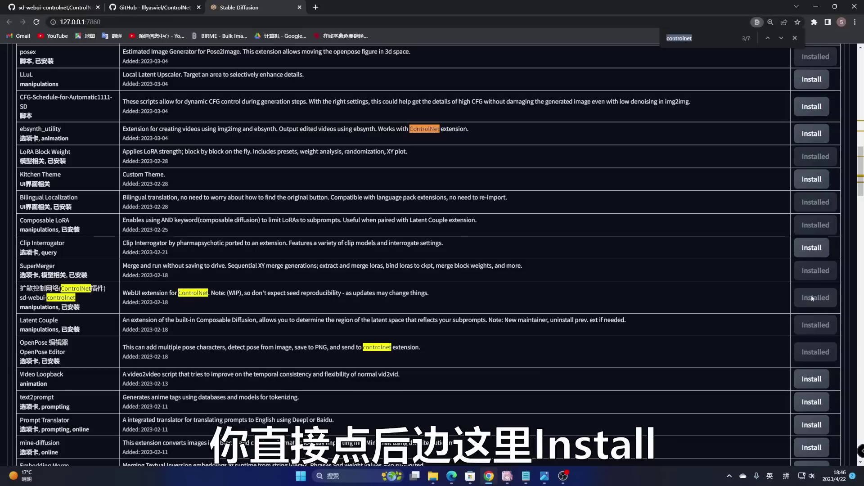
Step: Return to the list of installed extensions, where the UI can be restarted after an installation
{"action": "scroll", "coordinate": [83, 141], "scroll_direction": "up", "scroll_amount": 15}
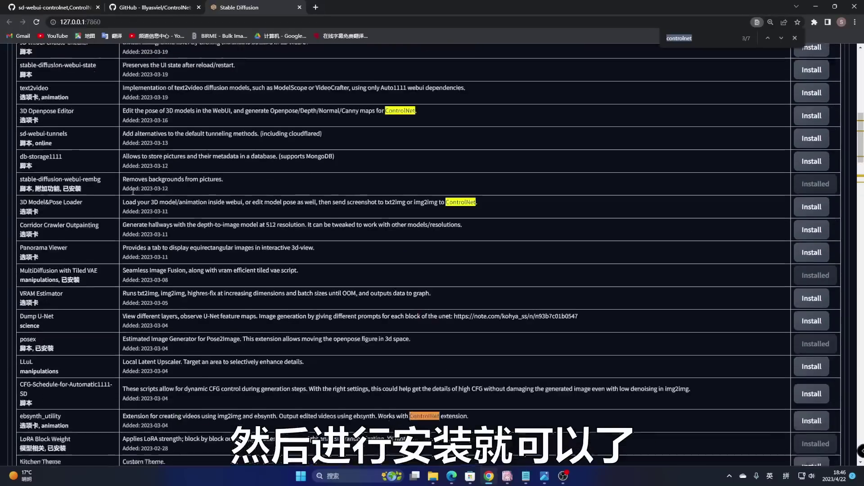
{"action": "scroll", "coordinate": [84, 142], "scroll_direction": "up", "scroll_amount": 10}
{"action": "left_click", "coordinate": [30, 124]}
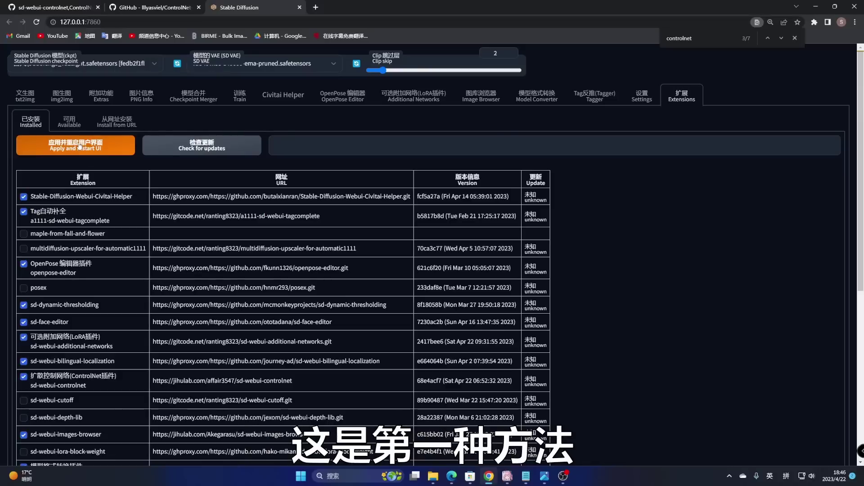
{"action": "left_click", "coordinate": [110, 120]}
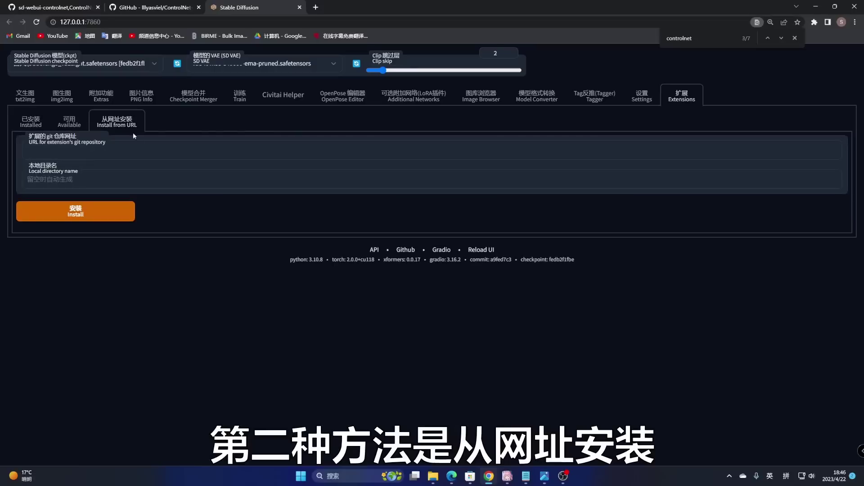
{"action": "left_click", "coordinate": [525, 476]}
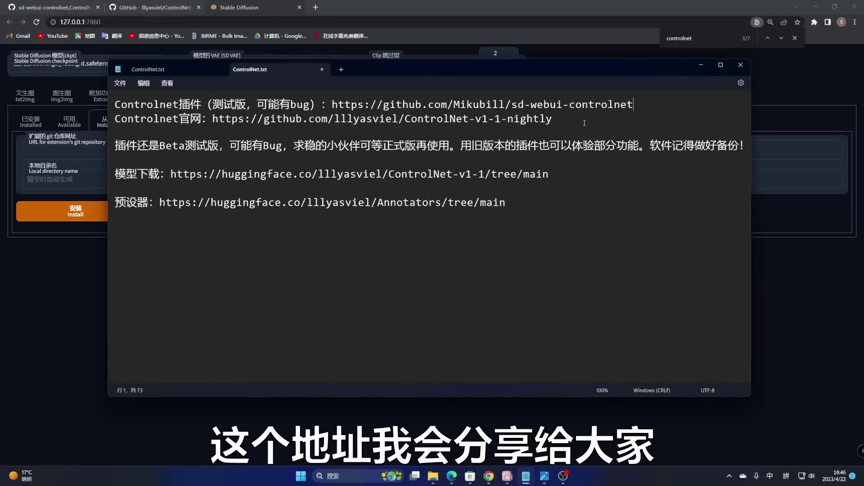
{"action": "left_click_drag", "start_coordinate": [636, 103], "coordinate": [333, 104]}
{"action": "key", "text": "ctrl+c"}
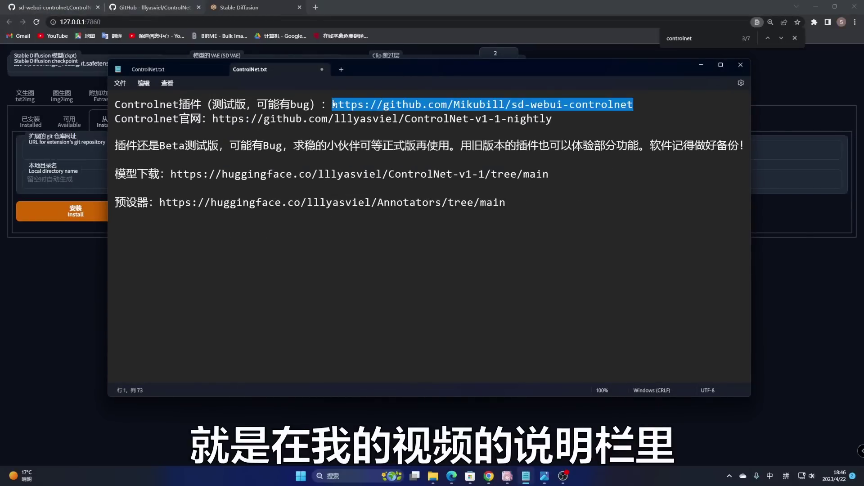
{"action": "left_click", "coordinate": [700, 65]}
{"action": "key", "text": "ctrl+v"}
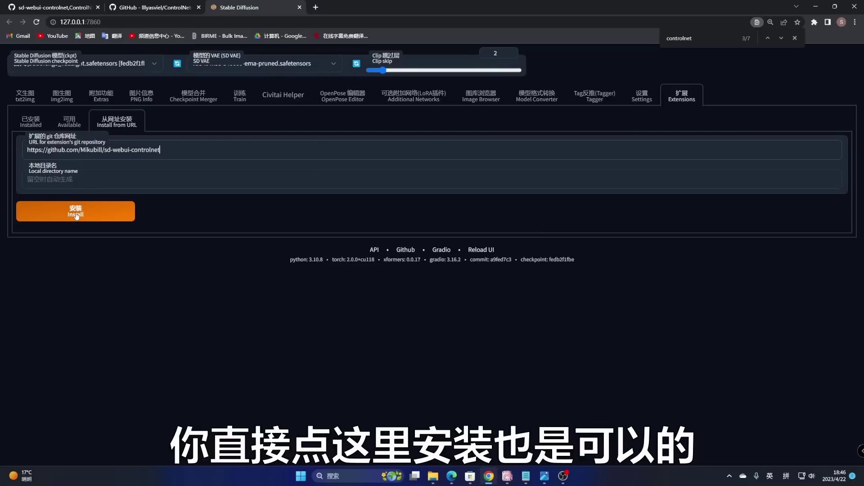
{"action": "left_click", "coordinate": [69, 122]}
{"action": "left_click", "coordinate": [114, 125]}
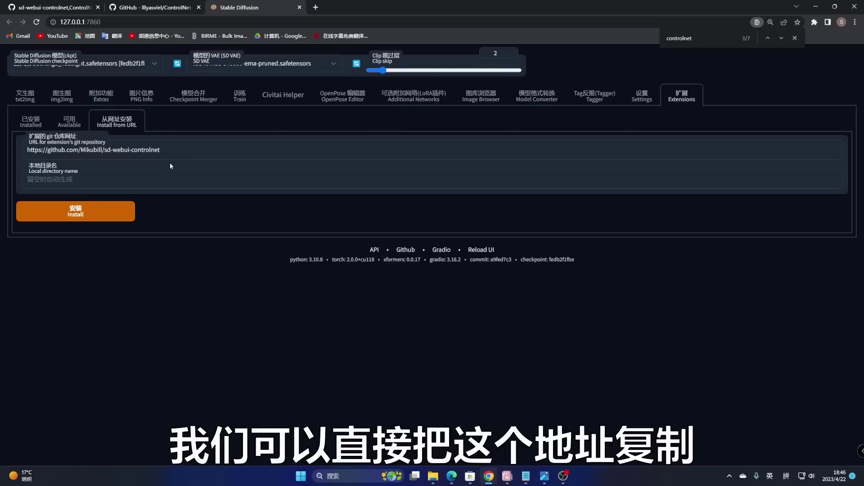
{"action": "left_click_drag", "start_coordinate": [163, 150], "coordinate": [25, 149]}
{"action": "key", "text": "ctrl+c"}
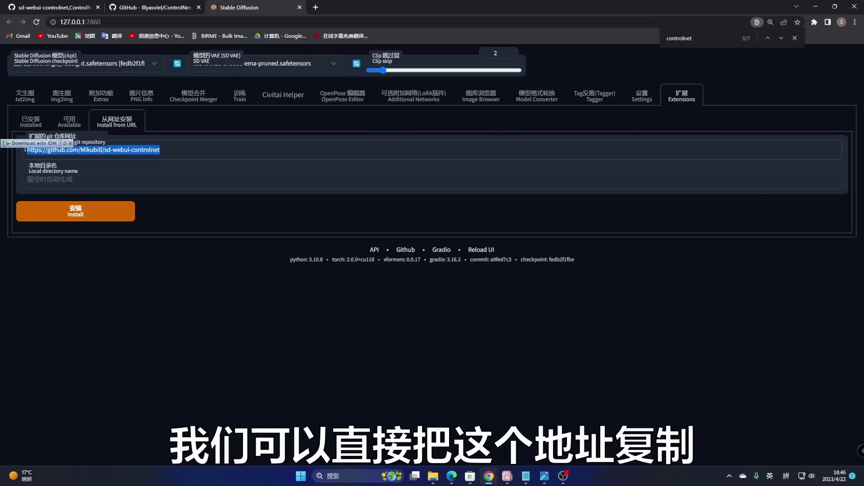
{"action": "left_click", "coordinate": [317, 7]}
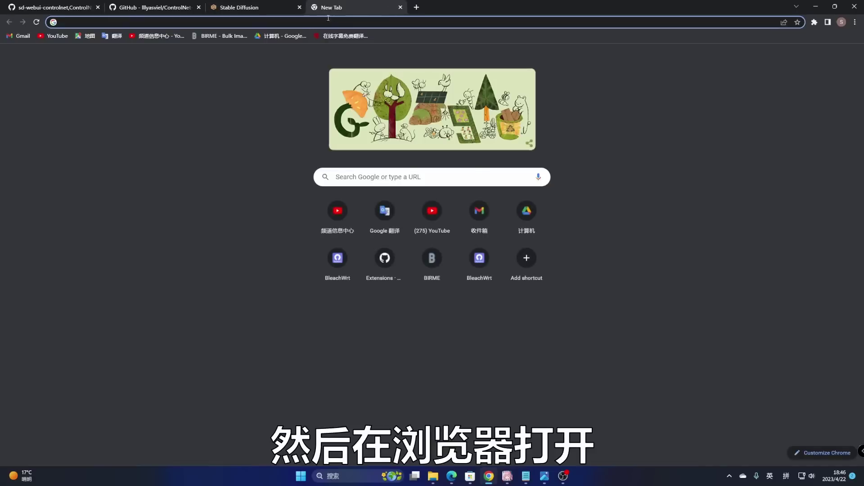
{"action": "left_click", "coordinate": [329, 20]}
{"action": "key", "text": "ctrl+v"}
{"action": "key", "text": "Return"}
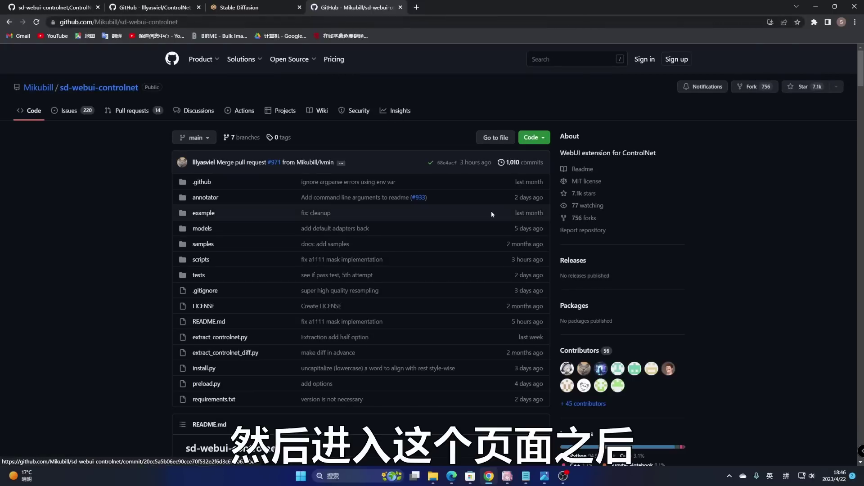
{"action": "left_click", "coordinate": [540, 142]}
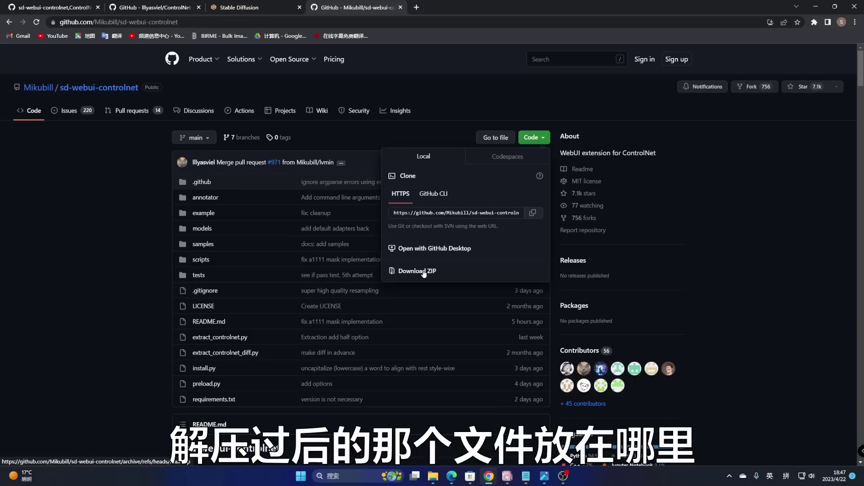
Step: Switch to File Explorer and locate the sd-webui-controlnet folder within the web UI's extensions directory
{"action": "left_click", "coordinate": [434, 477]}
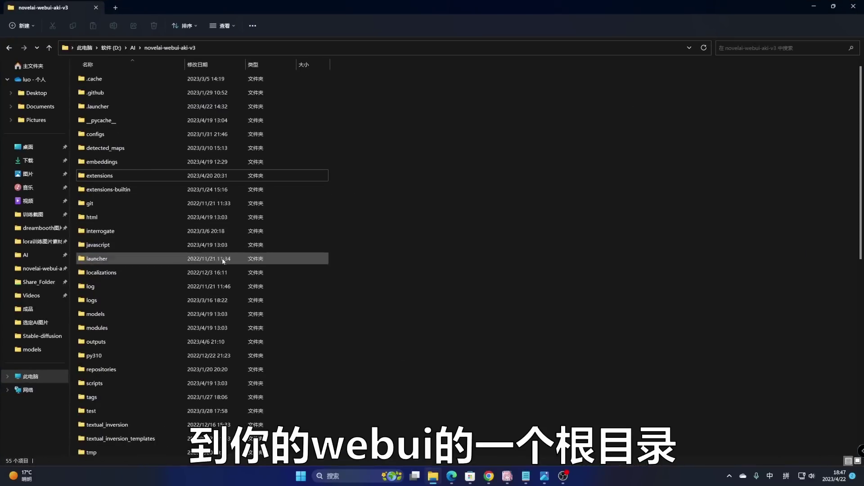
{"action": "double_click", "coordinate": [121, 177]}
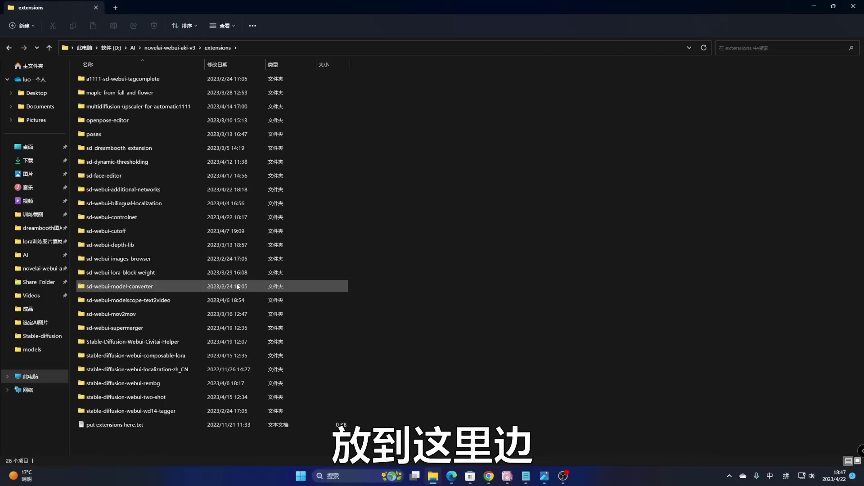
{"action": "left_click", "coordinate": [140, 220]}
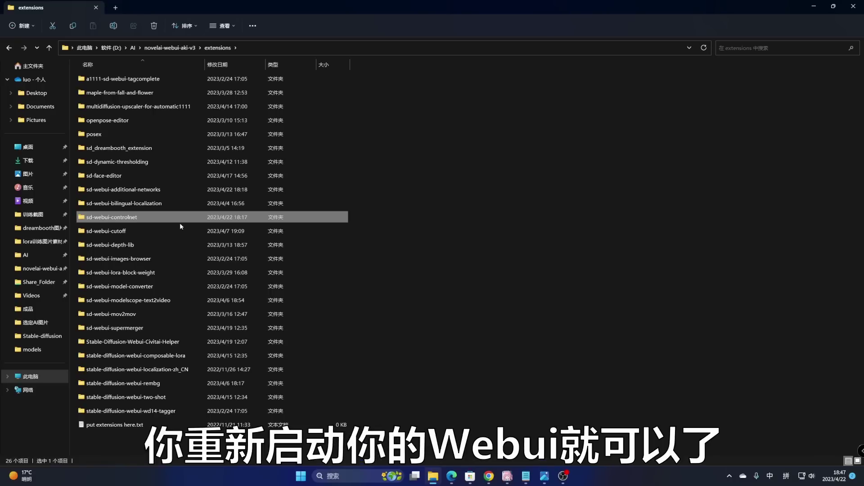
Step: Copy the HTTPS clone address of the sd-webui-controlnet repository from GitHub and return to the extensions folder in File Explorer
{"action": "left_click", "coordinate": [812, 9]}
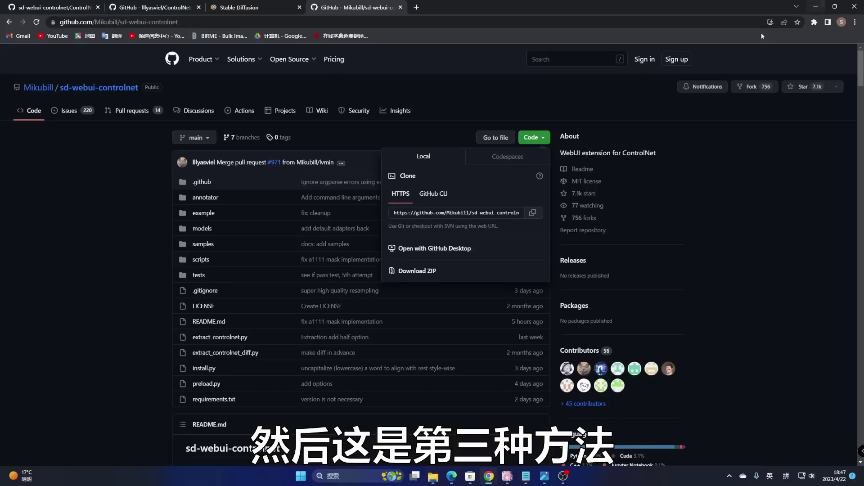
{"action": "left_click", "coordinate": [533, 213]}
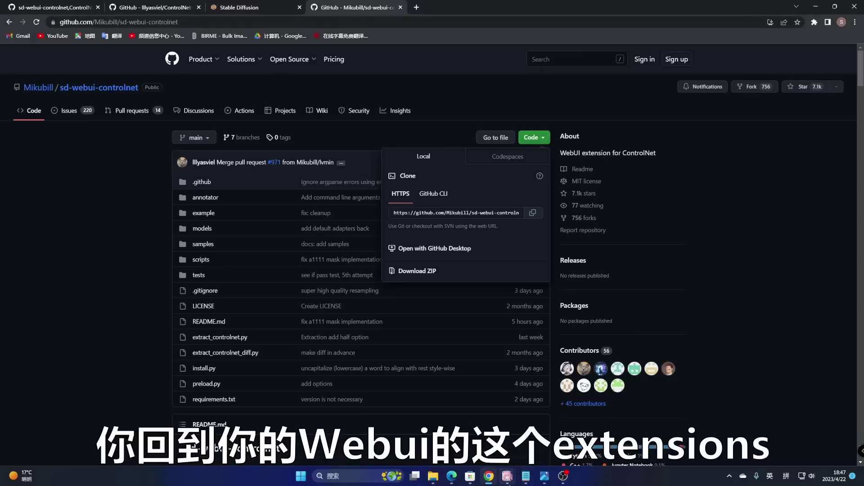
{"action": "left_click", "coordinate": [433, 477]}
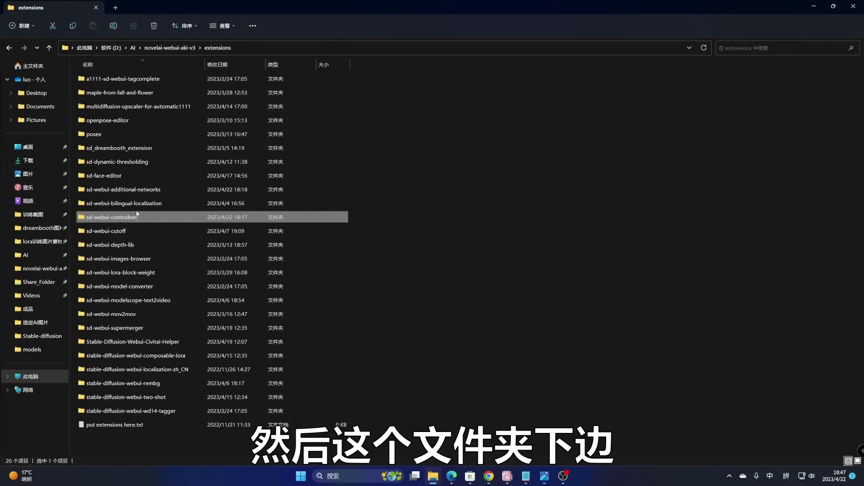
Step: Open a PowerShell window directly in the D:\AI\novelai-webui-aki-v3\extensions folder and move it clear of the folder list
{"action": "left_click", "coordinate": [236, 48]}
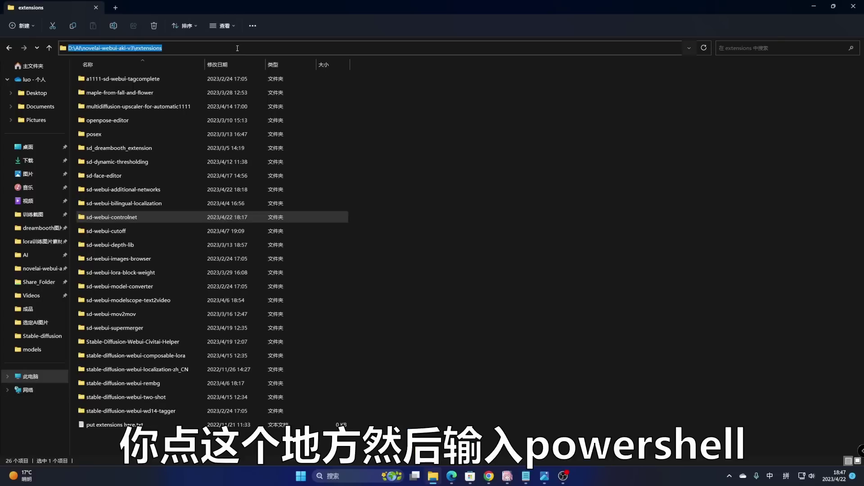
{"action": "type", "text": "power'she"}
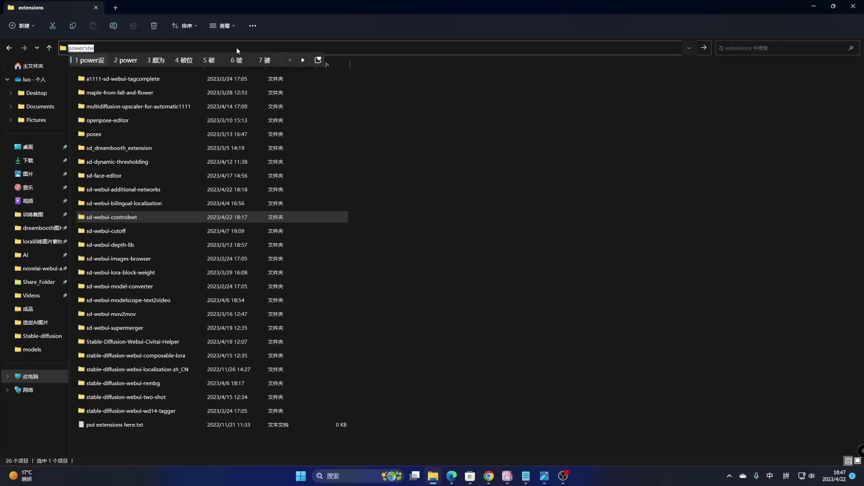
{"action": "type", "text": "ll"}
{"action": "key", "text": "Return"}
{"action": "key", "text": "Return"}
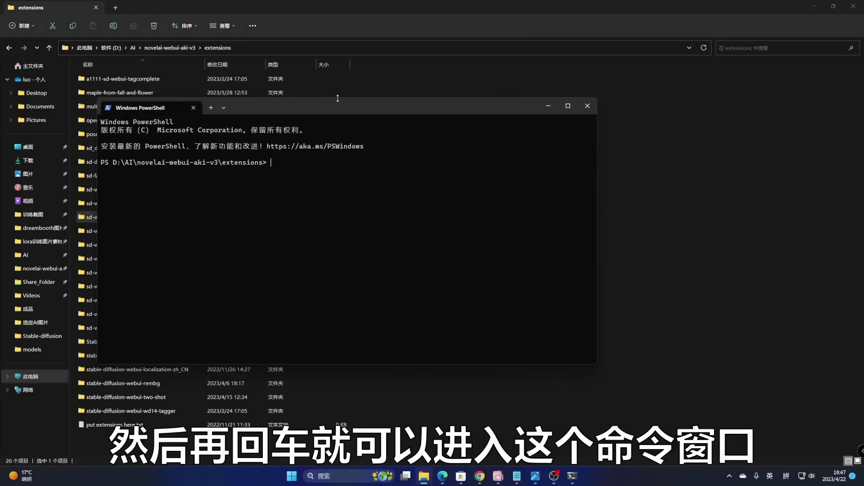
{"action": "left_click_drag", "start_coordinate": [342, 114], "coordinate": [423, 88]}
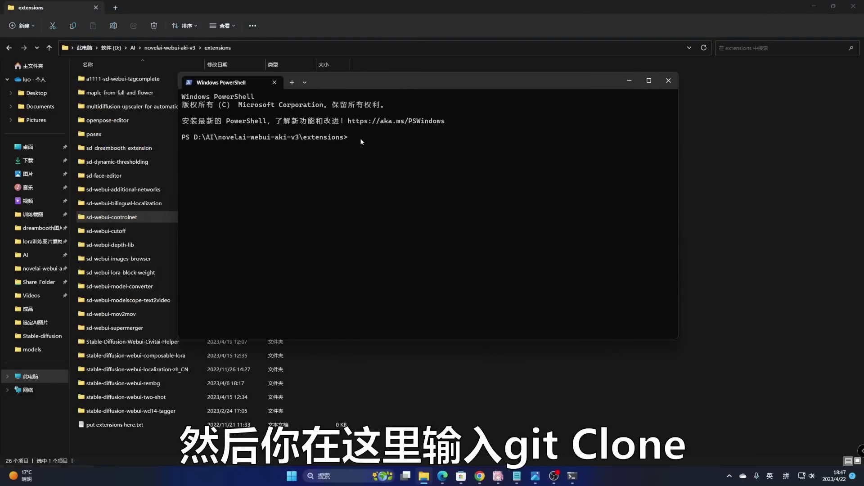
{"action": "type", "text": "git clone"}
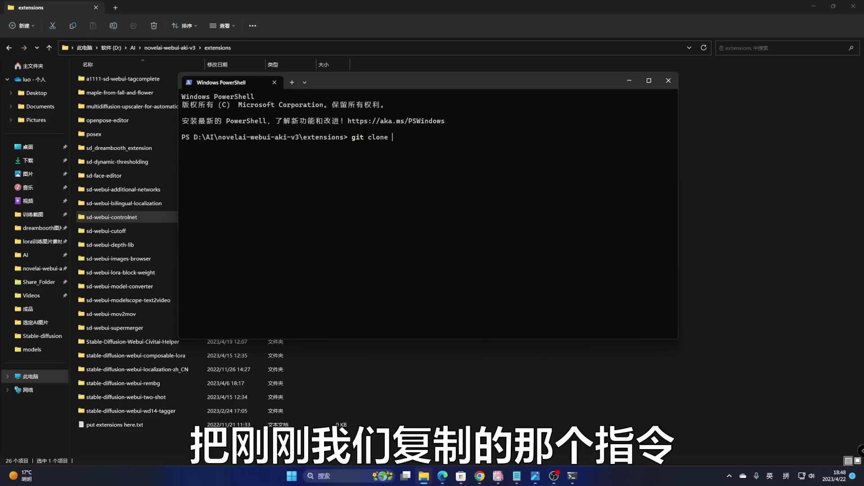
{"action": "type", "text": "https://github.com/Mikubill/sd-webui-controlnet.git"}
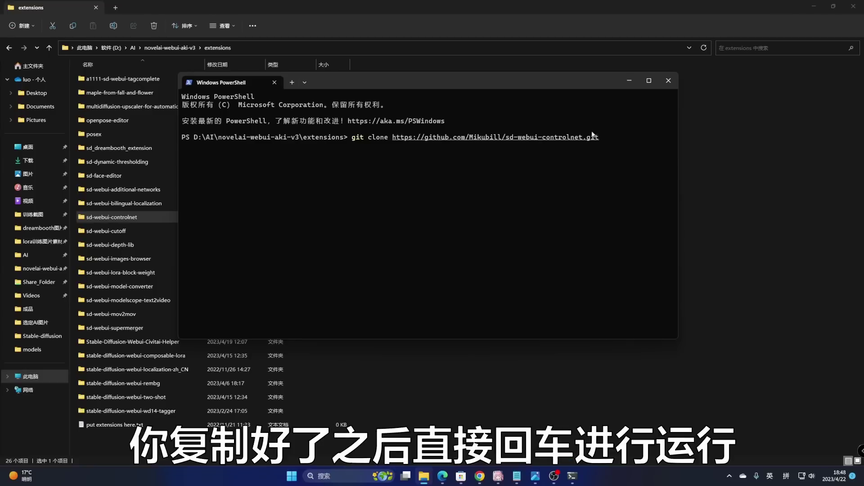
{"action": "left_click_drag", "start_coordinate": [434, 80], "coordinate": [555, 85]}
{"action": "left_click", "coordinate": [132, 216]}
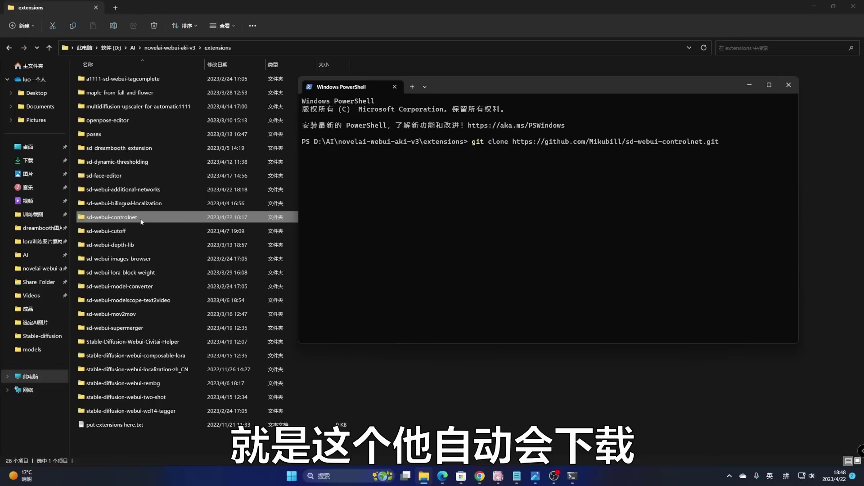
{"action": "left_click", "coordinate": [789, 85]}
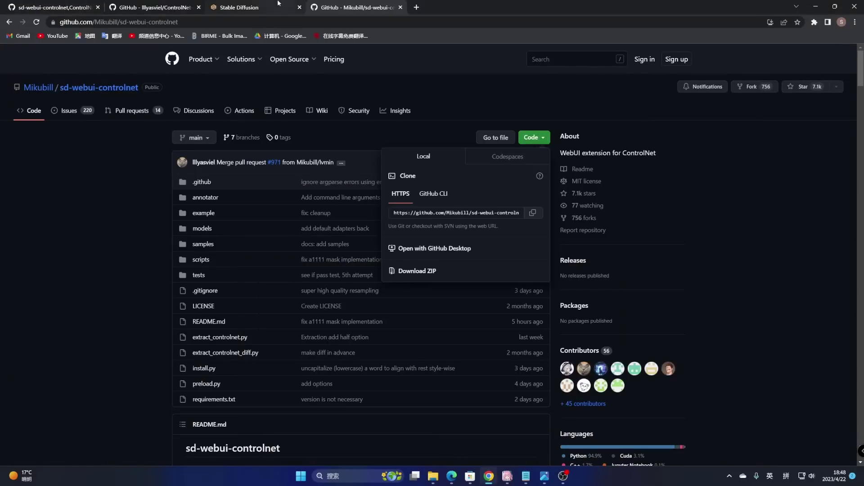
Step: Switch to the Stable Diffusion web UI, expand the ControlNet section under txt2img and list its available models
{"action": "left_click", "coordinate": [239, 8]}
{"action": "left_click", "coordinate": [25, 96]}
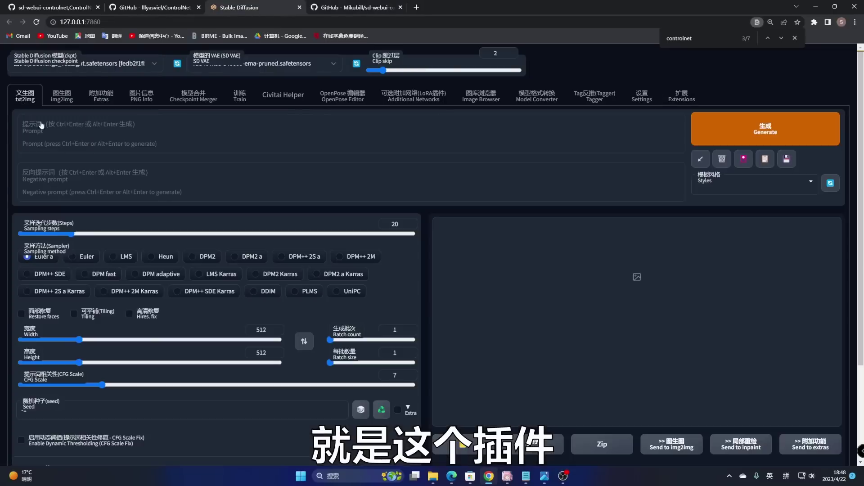
{"action": "scroll", "coordinate": [177, 340], "scroll_direction": "down", "scroll_amount": 3}
{"action": "left_click", "coordinate": [92, 376]}
{"action": "scroll", "coordinate": [92, 376], "scroll_direction": "down", "scroll_amount": 3}
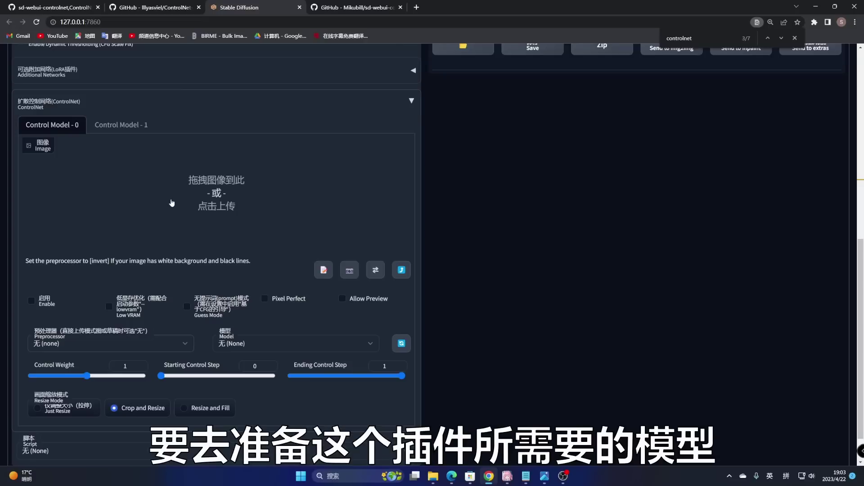
{"action": "left_click", "coordinate": [257, 347]}
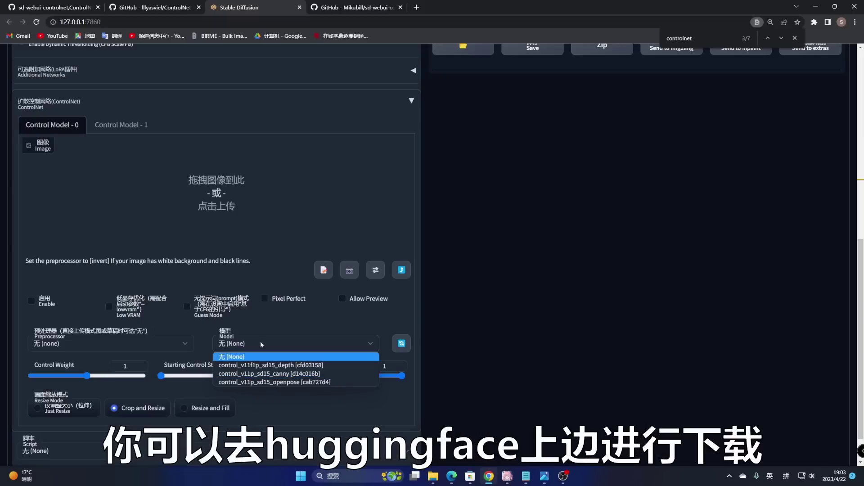
{"action": "left_click", "coordinate": [526, 475]}
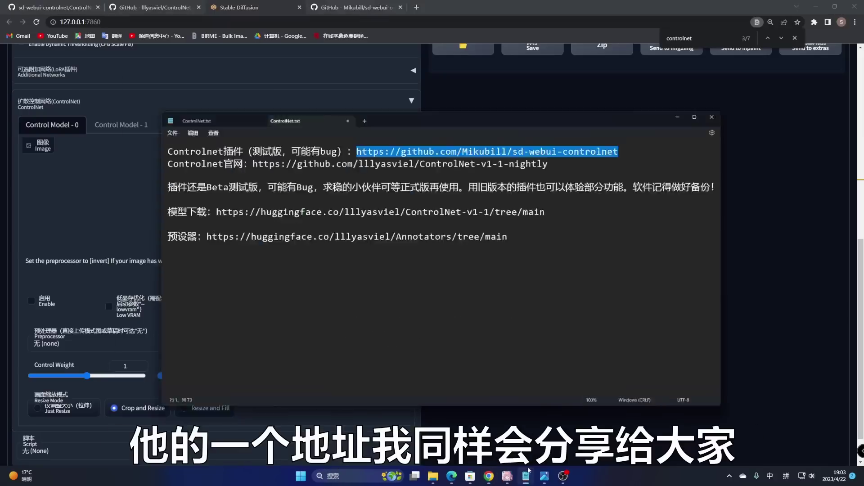
{"action": "left_click_drag", "start_coordinate": [549, 173], "coordinate": [171, 173]}
{"action": "key", "text": "ctrl+c"}
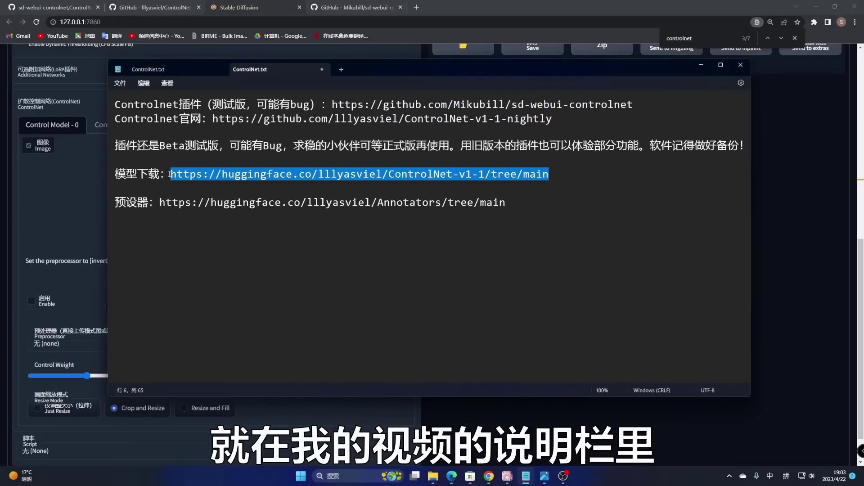
{"action": "left_click", "coordinate": [701, 65]}
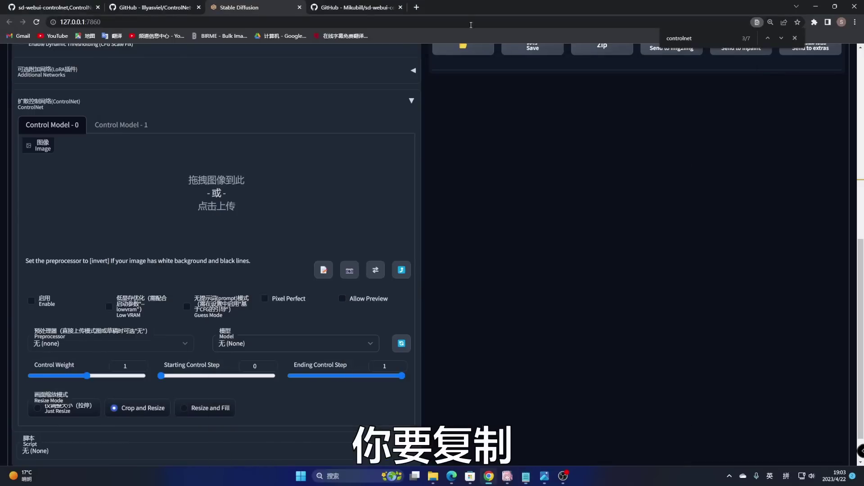
Step: Open the copied Hugging Face address in a new browser tab and look through the ControlNet-v1-1 model files
{"action": "left_click", "coordinate": [416, 7]}
{"action": "left_click", "coordinate": [312, 22]}
{"action": "key", "text": "ctrl+v"}
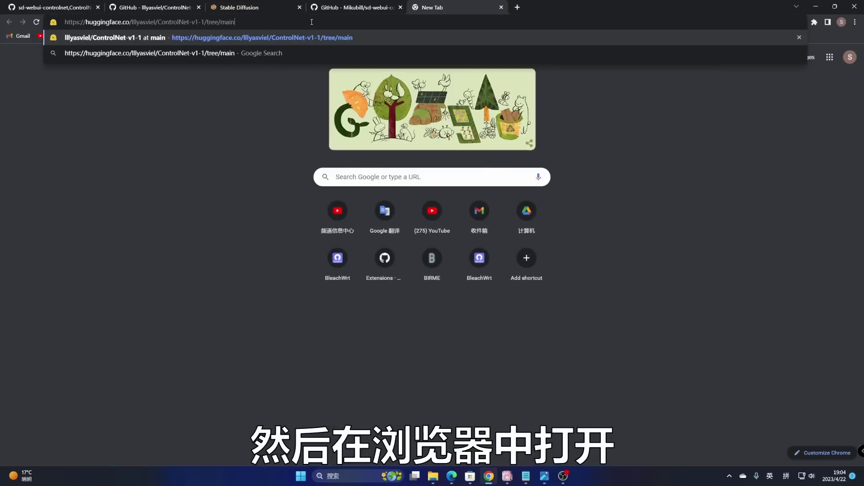
{"action": "key", "text": "Return"}
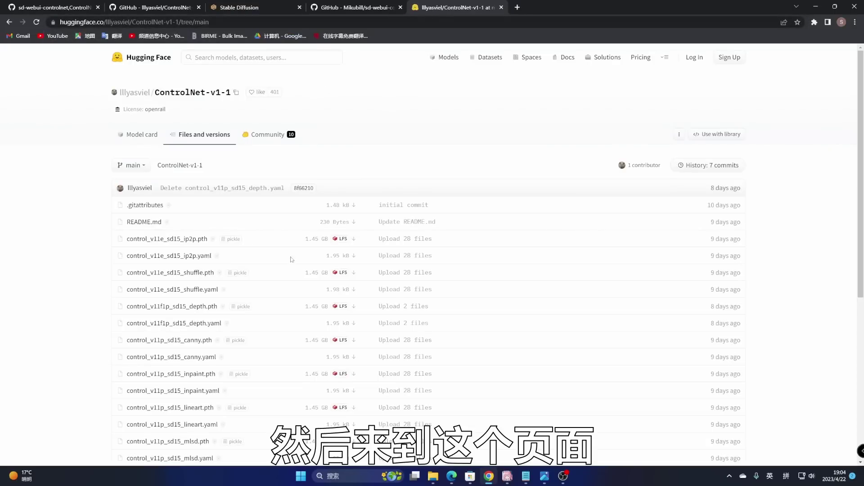
{"action": "scroll", "coordinate": [216, 203], "scroll_direction": "down", "scroll_amount": 5}
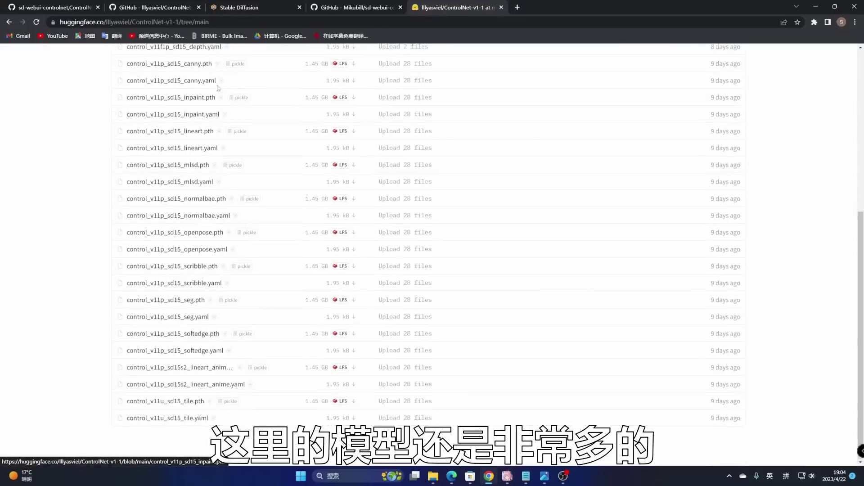
{"action": "scroll", "coordinate": [218, 86], "scroll_direction": "up", "scroll_amount": 5}
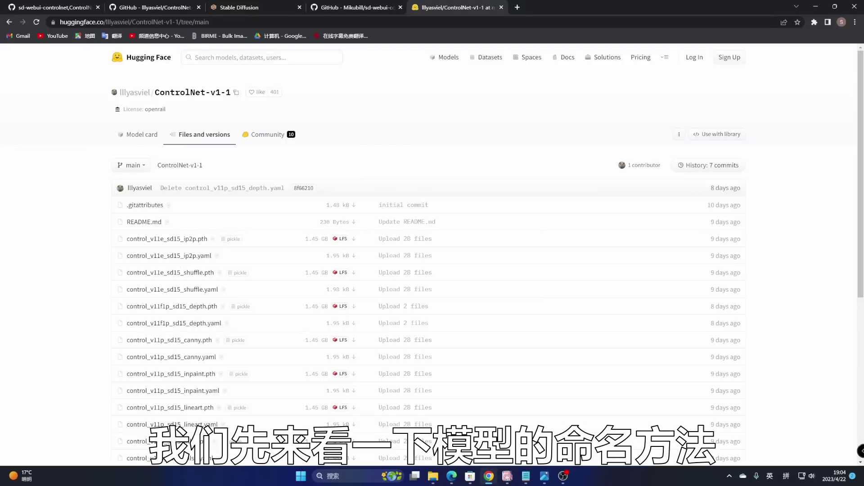
{"action": "left_click", "coordinate": [526, 476]}
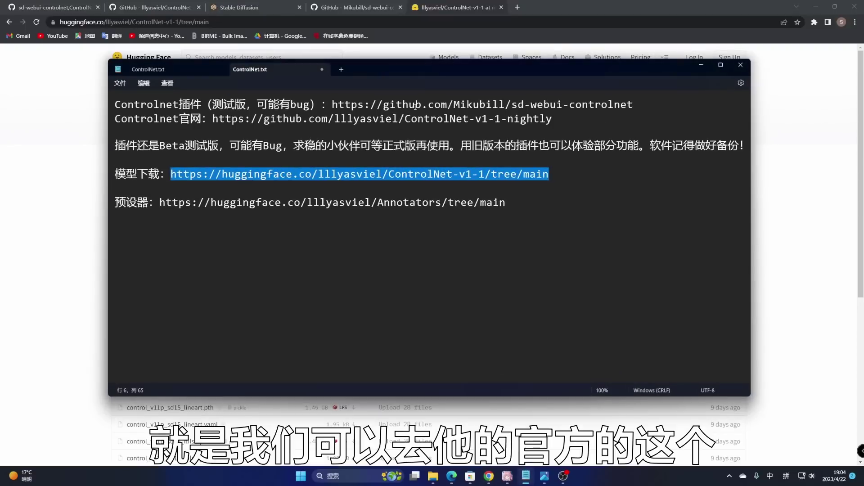
{"action": "left_click_drag", "start_coordinate": [556, 120], "coordinate": [211, 121]}
{"action": "key", "text": "ctrl+c"}
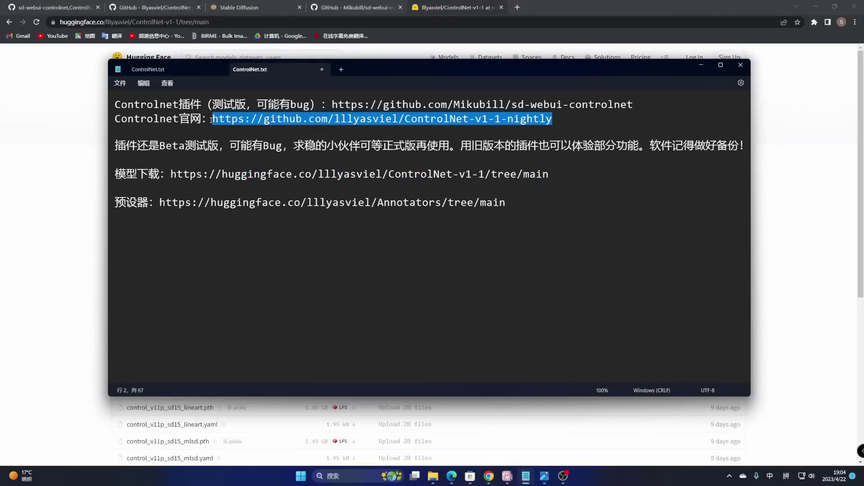
{"action": "left_click", "coordinate": [600, 22]}
{"action": "key", "text": "ctrl+t"}
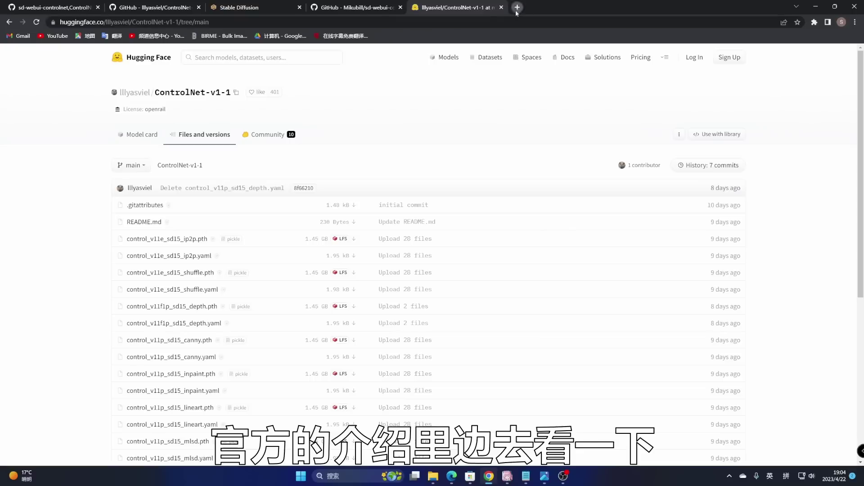
{"action": "key", "text": "ctrl+v"}
{"action": "key", "text": "Return"}
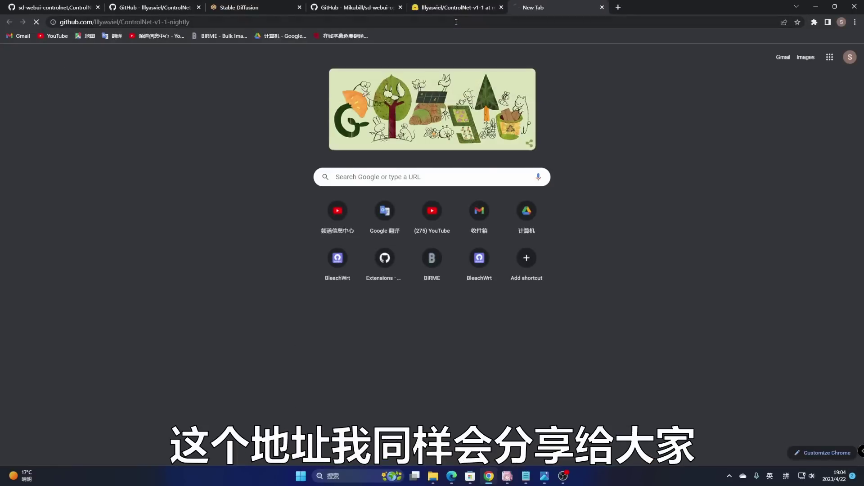
Step: Find the model naming rules in the ControlNet-v1-1-nightly README and open their diagram, spec.png, at full size
{"action": "scroll", "coordinate": [459, 134], "scroll_direction": "down", "scroll_amount": 10}
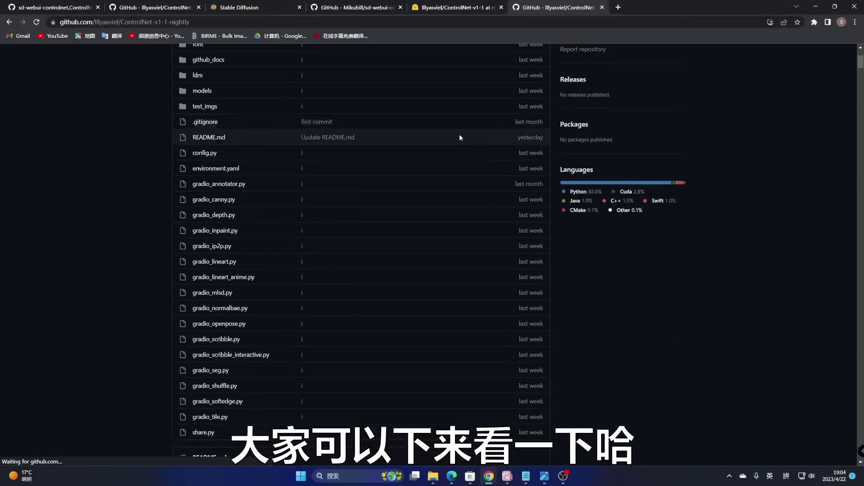
{"action": "scroll", "coordinate": [460, 144], "scroll_direction": "down", "scroll_amount": 8}
{"action": "scroll", "coordinate": [360, 180], "scroll_direction": "up", "scroll_amount": 2}
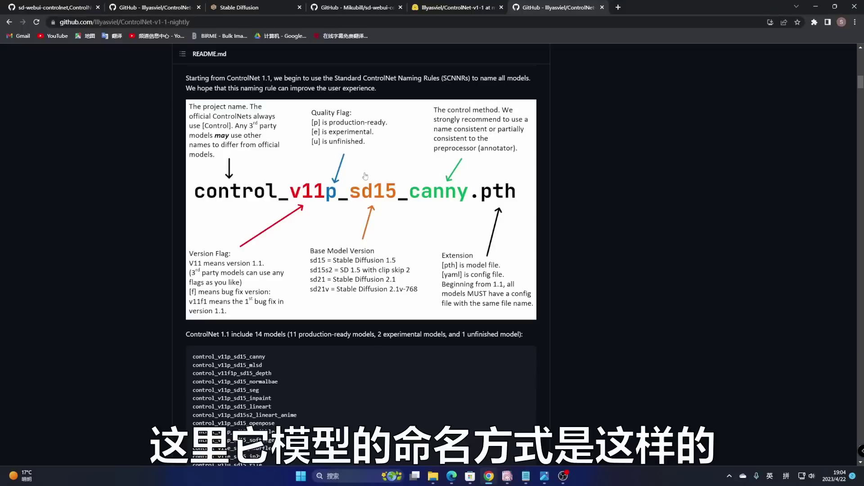
{"action": "left_click", "coordinate": [326, 202]}
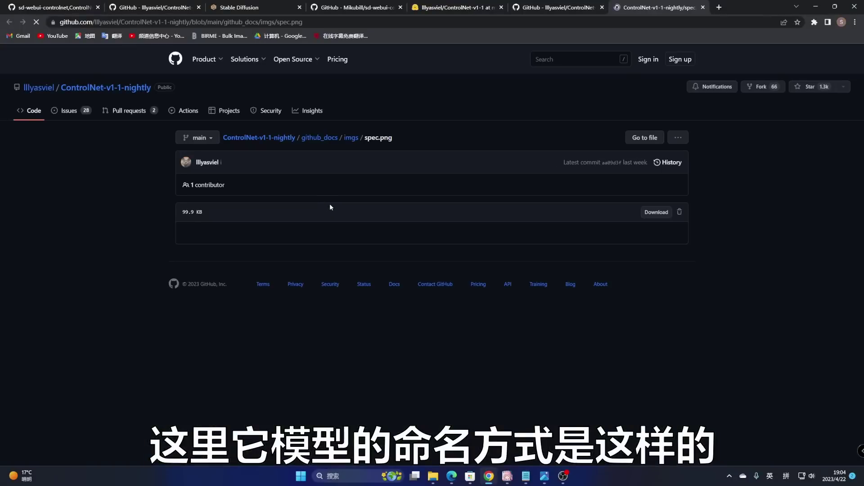
{"action": "scroll", "coordinate": [392, 227], "scroll_direction": "down", "scroll_amount": 3}
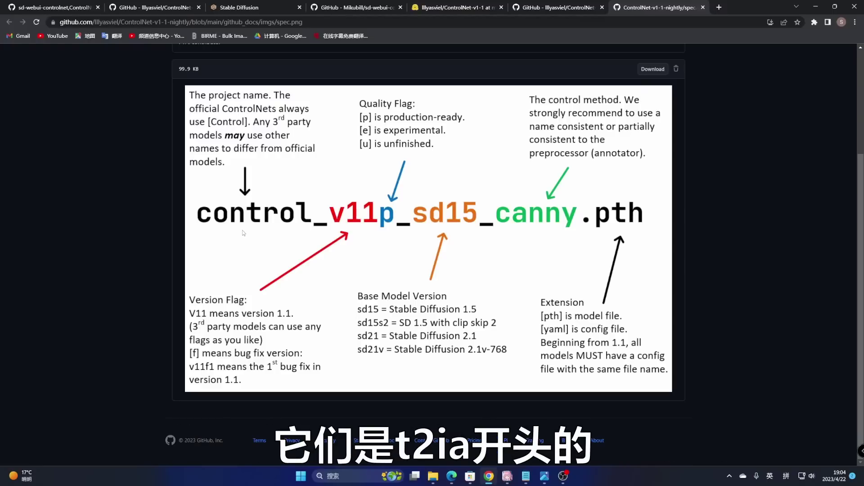
Step: Examine the ControlNet preprocessor list in the Stable Diffusion web UI down to the t2ia entries
{"action": "left_click", "coordinate": [243, 8]}
{"action": "left_click", "coordinate": [101, 343]}
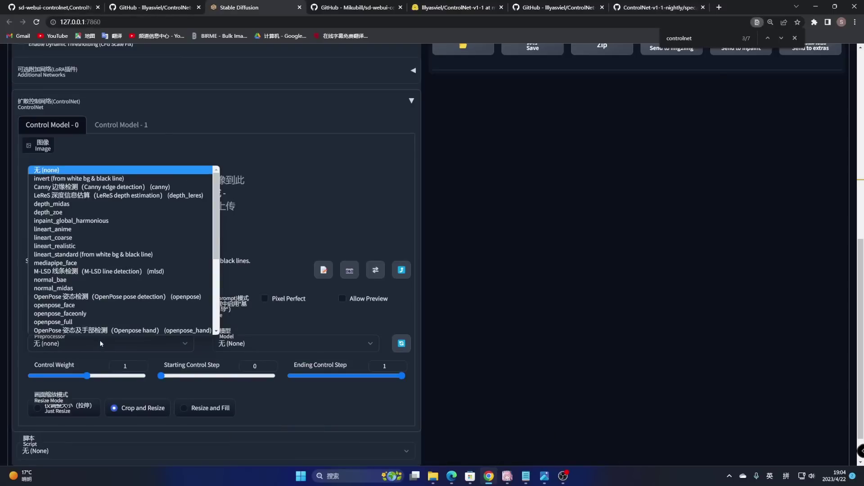
{"action": "scroll", "coordinate": [97, 308], "scroll_direction": "down", "scroll_amount": 5}
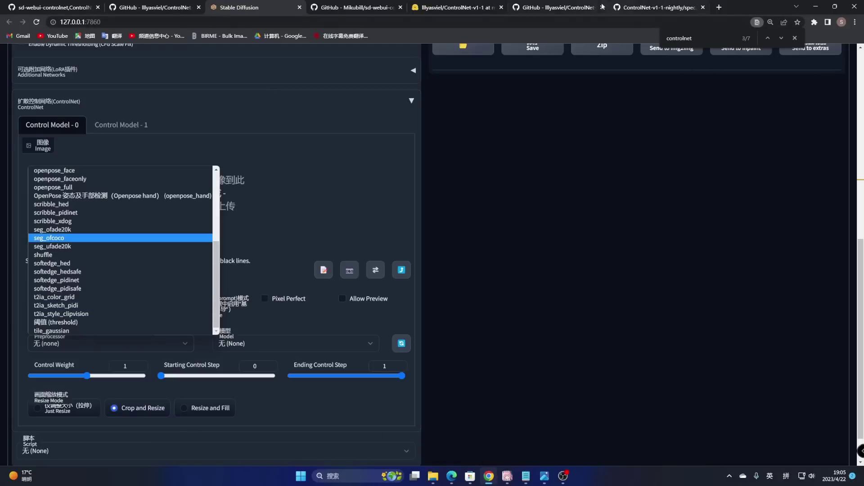
Step: Compare the naming rules in the spec.png diagram with the ControlNet-v1-1 model file names on Hugging Face
{"action": "left_click", "coordinate": [621, 7]}
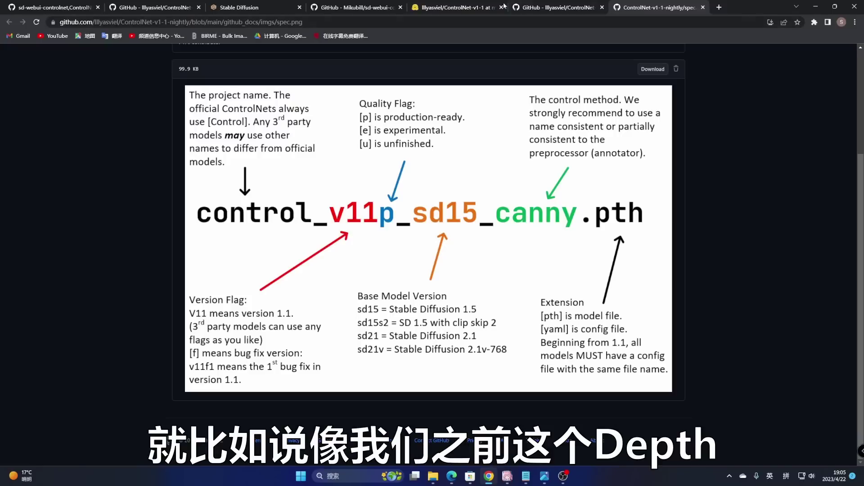
{"action": "left_click", "coordinate": [450, 7]}
{"action": "scroll", "coordinate": [238, 279], "scroll_direction": "down", "scroll_amount": 3}
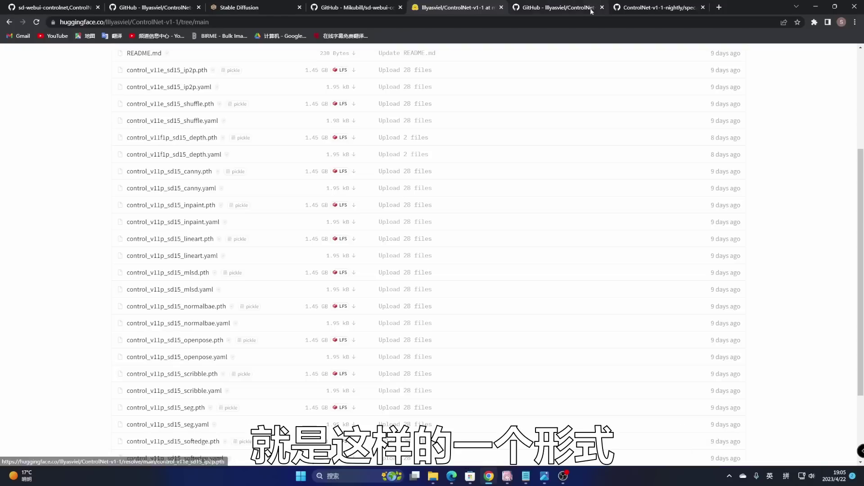
{"action": "left_click", "coordinate": [558, 7]}
{"action": "left_click", "coordinate": [657, 7]}
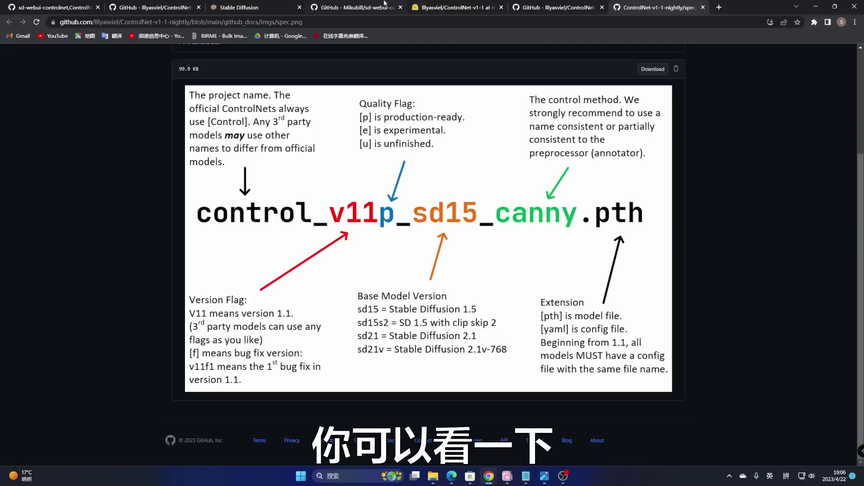
{"action": "left_click", "coordinate": [432, 7]}
{"action": "scroll", "coordinate": [189, 112], "scroll_direction": "up", "scroll_amount": 2}
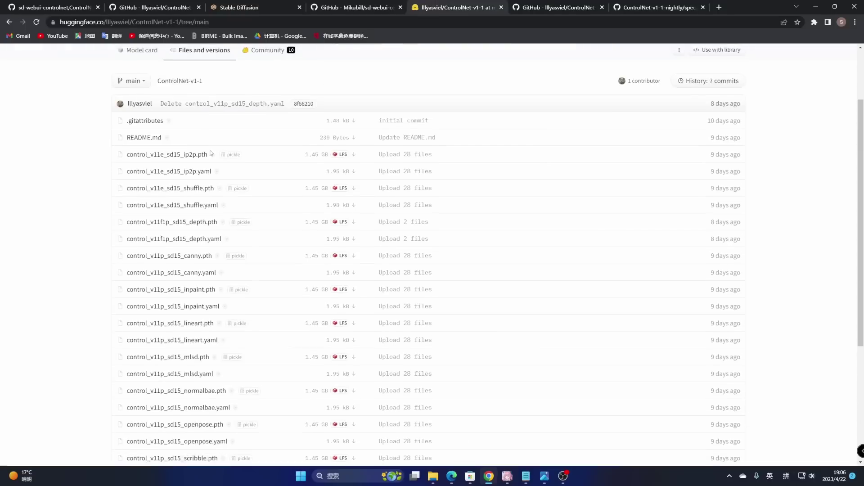
Step: Switch to File Explorer and open the models folder of the sd-webui-controlnet extension
{"action": "scroll", "coordinate": [194, 135], "scroll_direction": "down", "scroll_amount": 2}
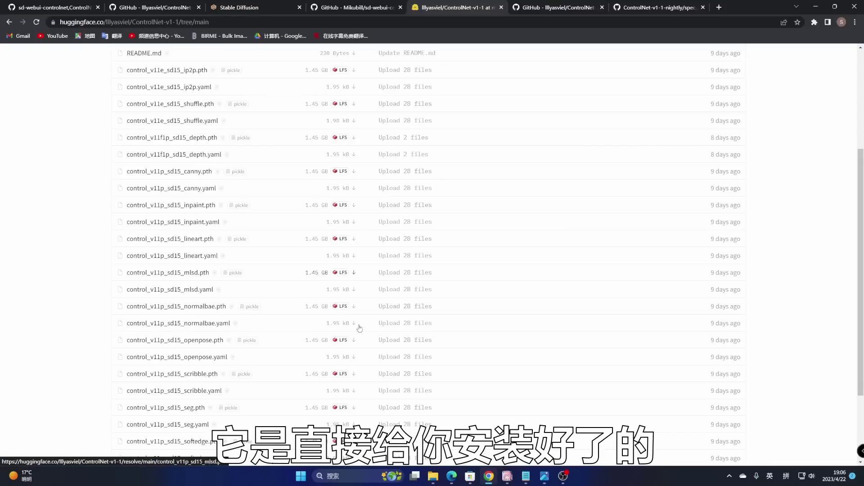
{"action": "left_click", "coordinate": [428, 477]}
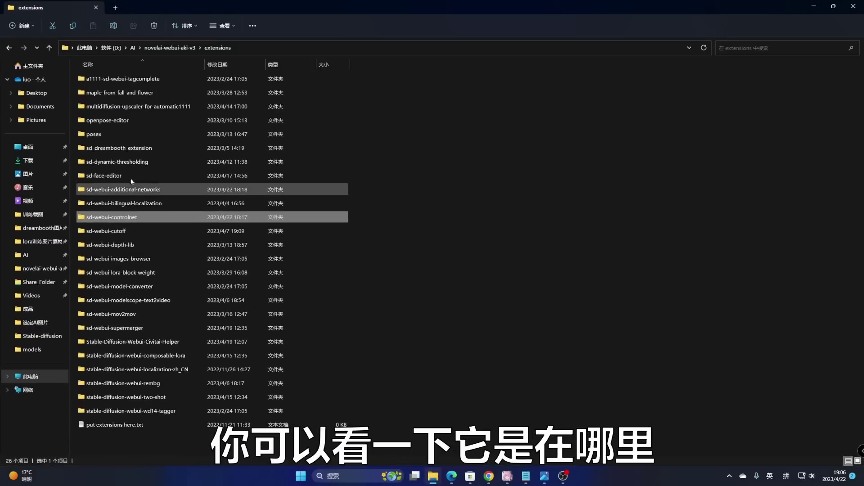
{"action": "mouse_move", "coordinate": [136, 217]}
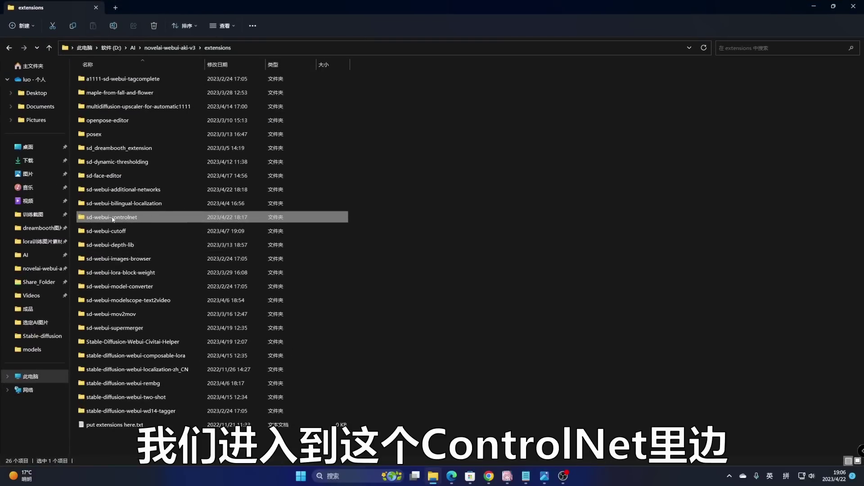
{"action": "double_click", "coordinate": [127, 220]}
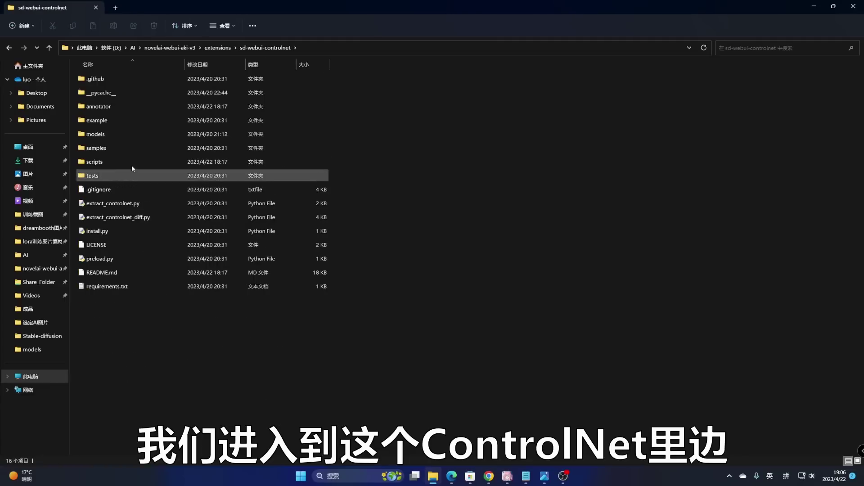
{"action": "double_click", "coordinate": [113, 134]}
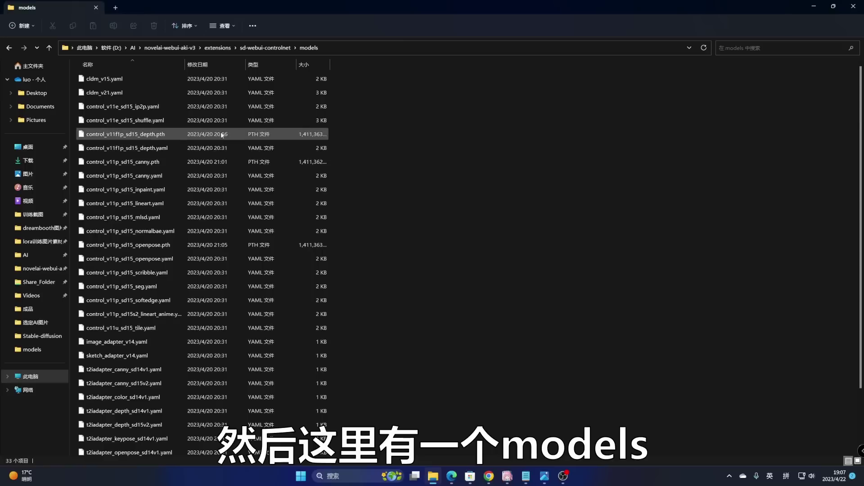
Step: Examine the bundled YAML config files and the downloaded depth, canny and openpose .pth models, then return to the browser
{"action": "scroll", "coordinate": [269, 195], "scroll_direction": "down", "scroll_amount": 2}
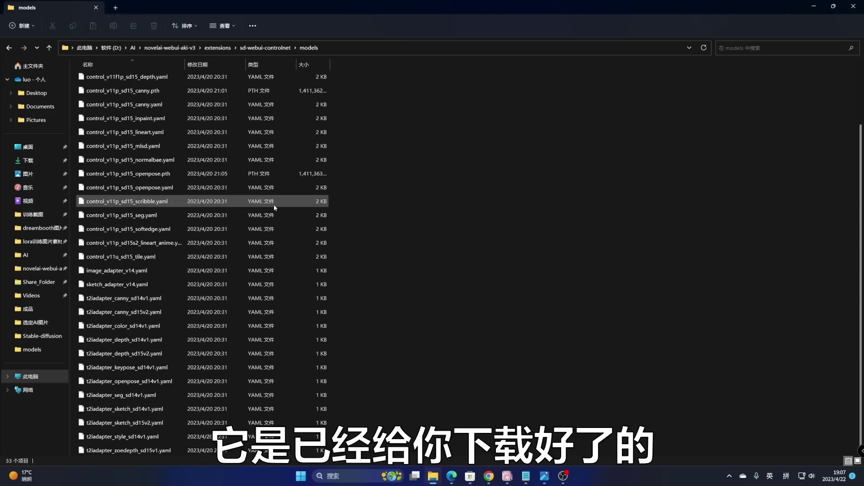
{"action": "scroll", "coordinate": [273, 204], "scroll_direction": "up", "scroll_amount": 2}
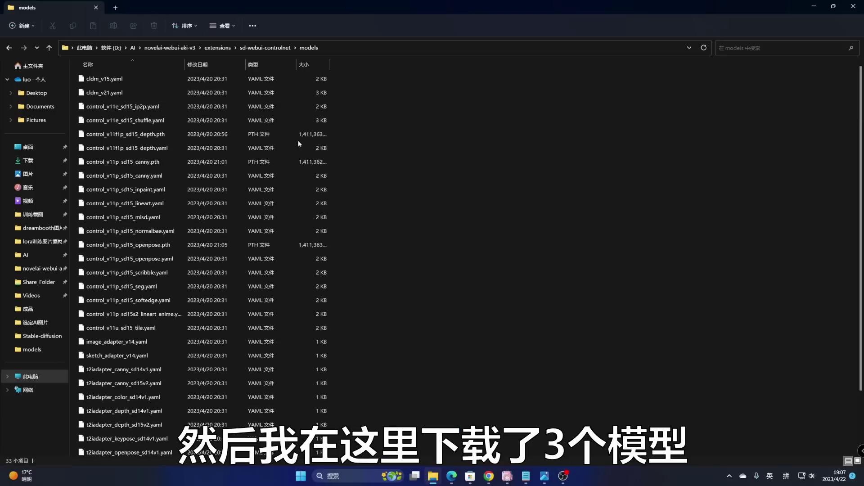
{"action": "left_click", "coordinate": [261, 135]}
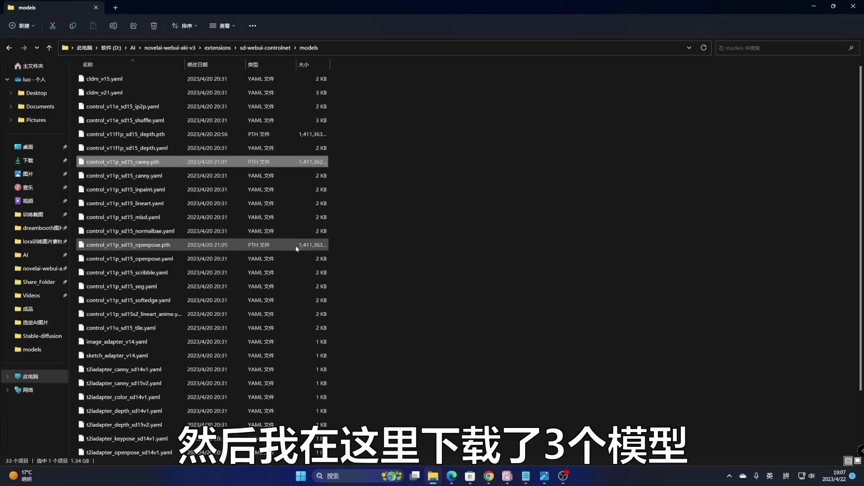
{"action": "left_click", "coordinate": [285, 161]}
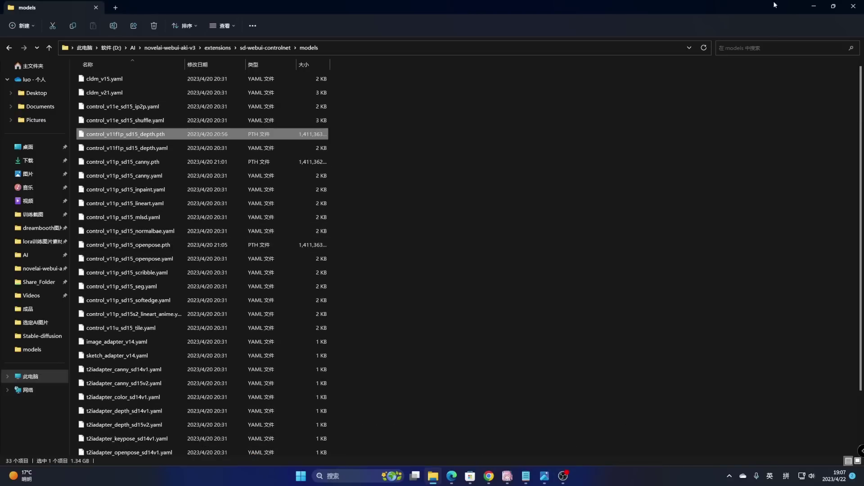
{"action": "left_click", "coordinate": [812, 7]}
Step: Review the spec.png naming diagram again and return to the ControlNet-v1-1 model file list on Hugging Face
{"action": "scroll", "coordinate": [621, 91], "scroll_direction": "up", "scroll_amount": 5}
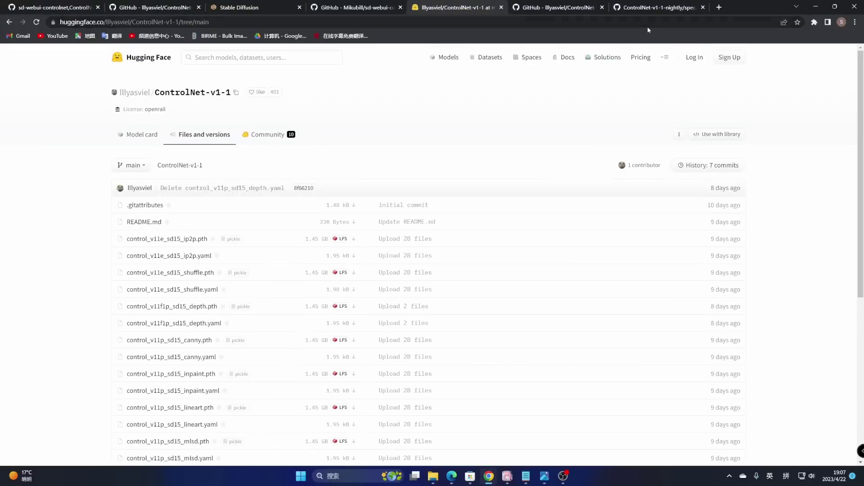
{"action": "left_click", "coordinate": [657, 7]}
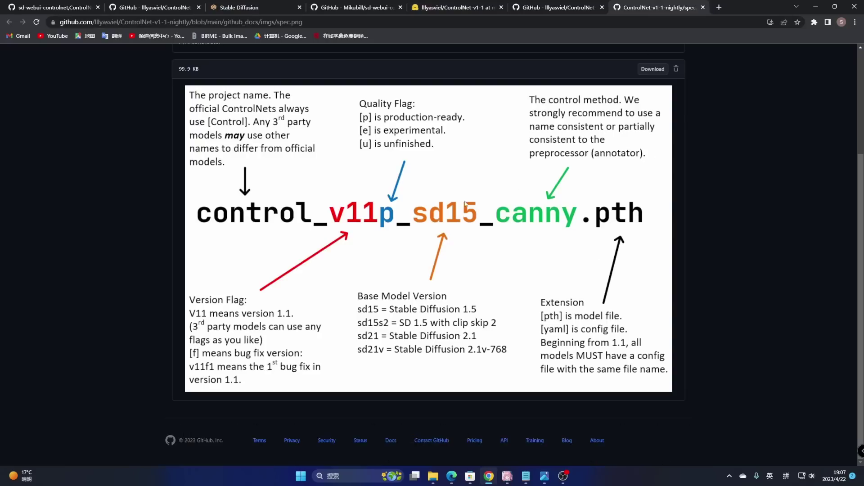
{"action": "scroll", "coordinate": [450, 179], "scroll_direction": "up", "scroll_amount": 1}
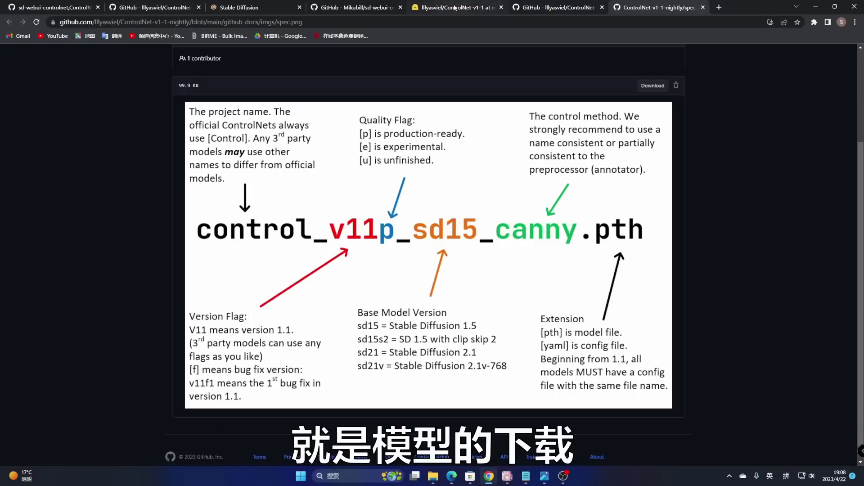
{"action": "left_click", "coordinate": [455, 9]}
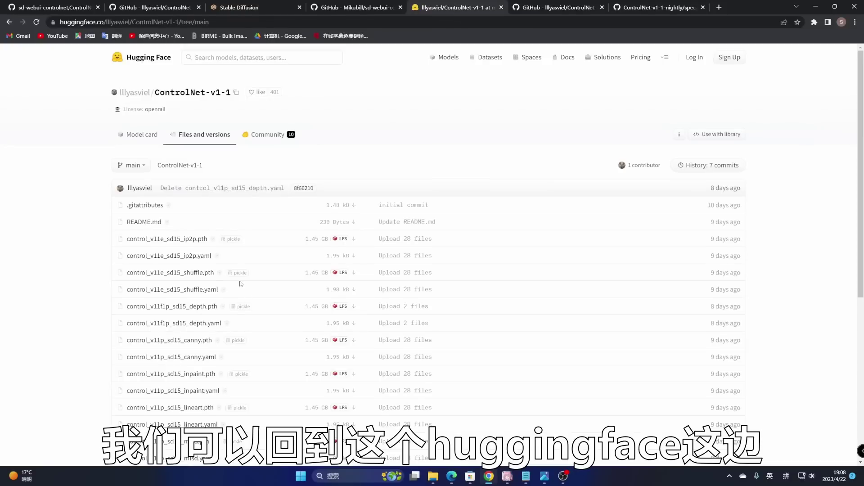
{"action": "scroll", "coordinate": [240, 283], "scroll_direction": "down", "scroll_amount": 2}
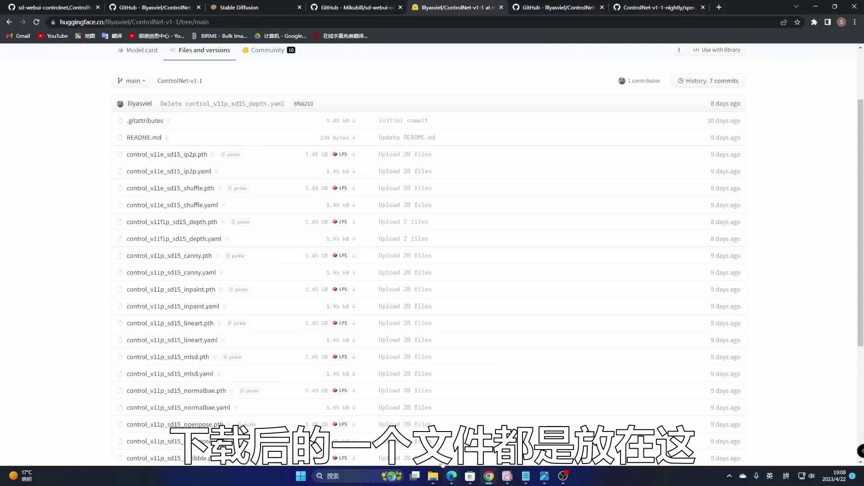
Step: In File Explorer, go from the novelai-webui-aki-v3 root folder through extensions and sd-webui-controlnet into models
{"action": "left_click", "coordinate": [434, 479]}
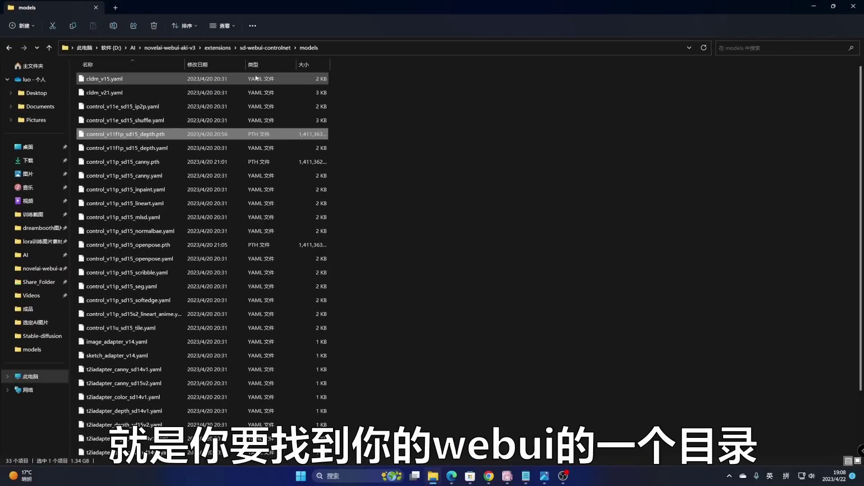
{"action": "left_click", "coordinate": [182, 48]}
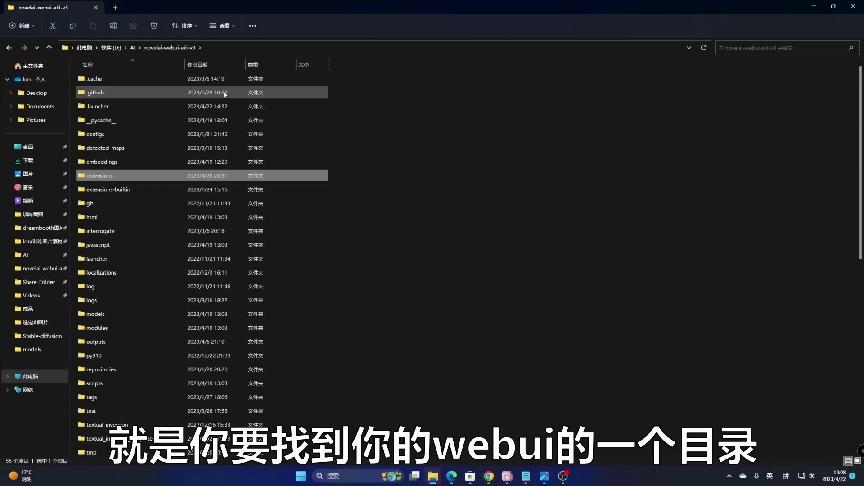
{"action": "double_click", "coordinate": [112, 176]}
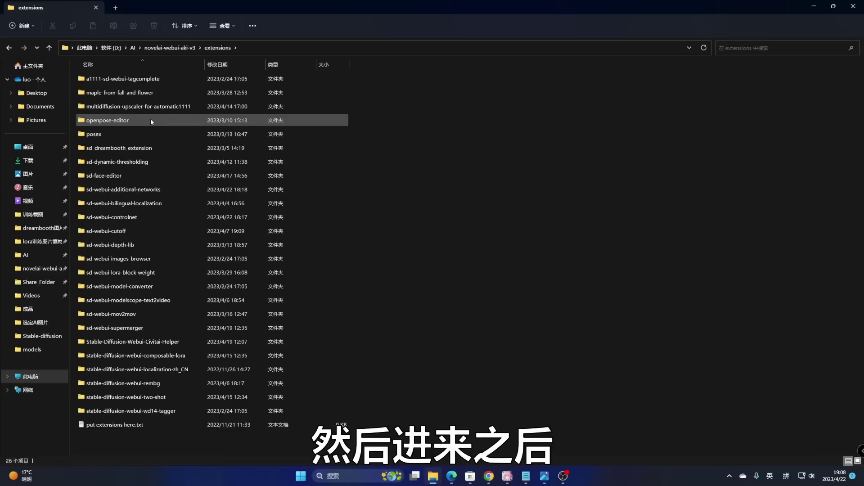
{"action": "double_click", "coordinate": [144, 220]}
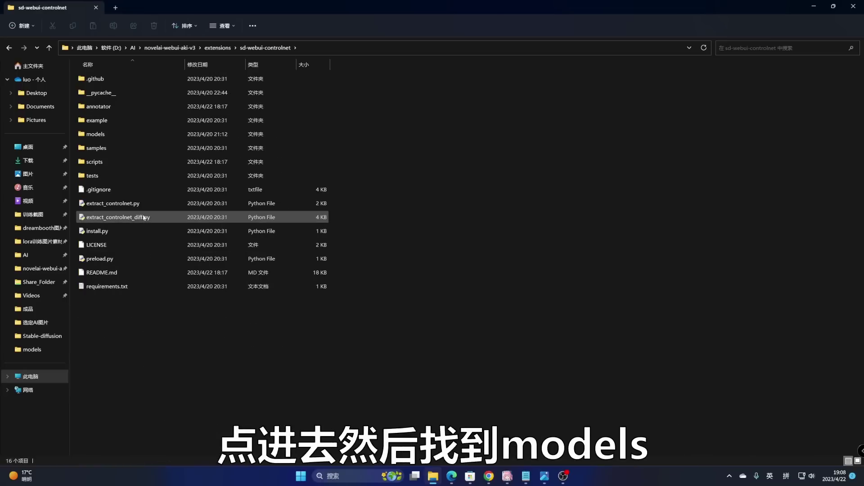
{"action": "double_click", "coordinate": [126, 135]}
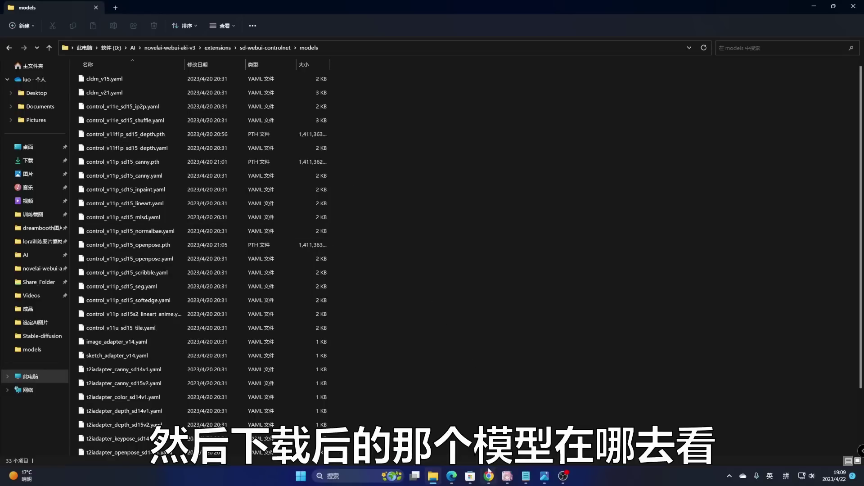
Step: In the Stable Diffusion web UI, refresh the ControlNet model list, check its entries and keep the model at None
{"action": "left_click", "coordinate": [489, 476]}
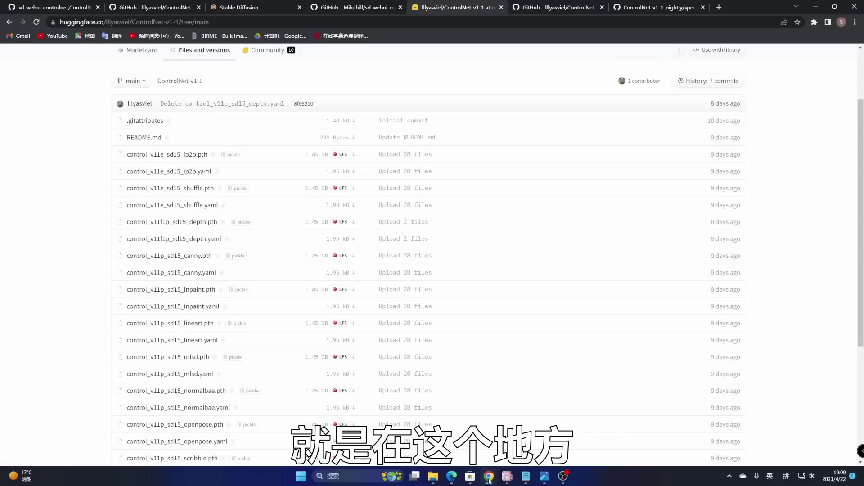
{"action": "left_click", "coordinate": [241, 7]}
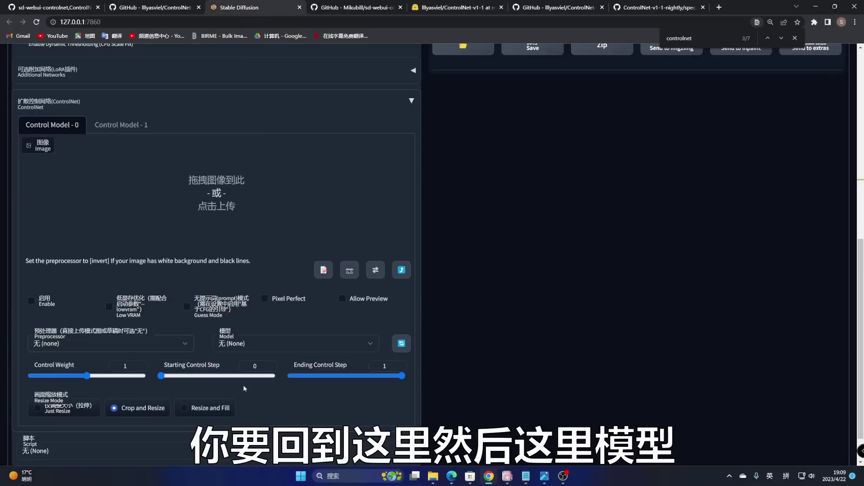
{"action": "left_click", "coordinate": [241, 345]}
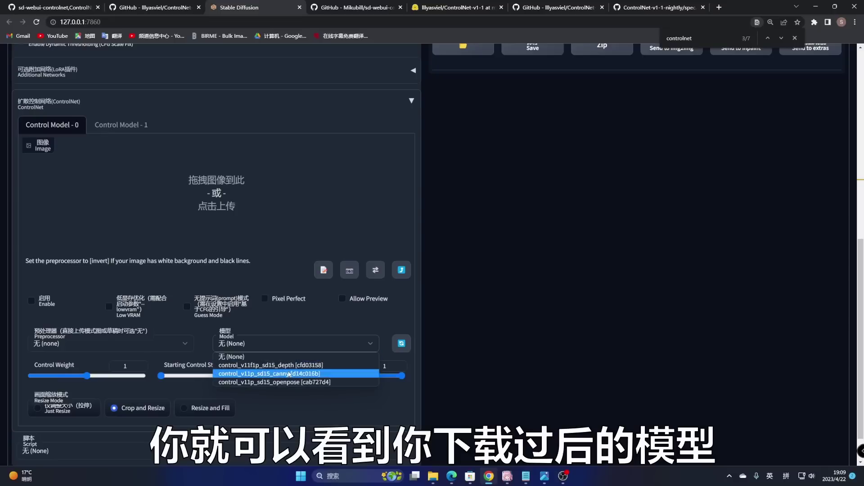
{"action": "left_click", "coordinate": [401, 344]}
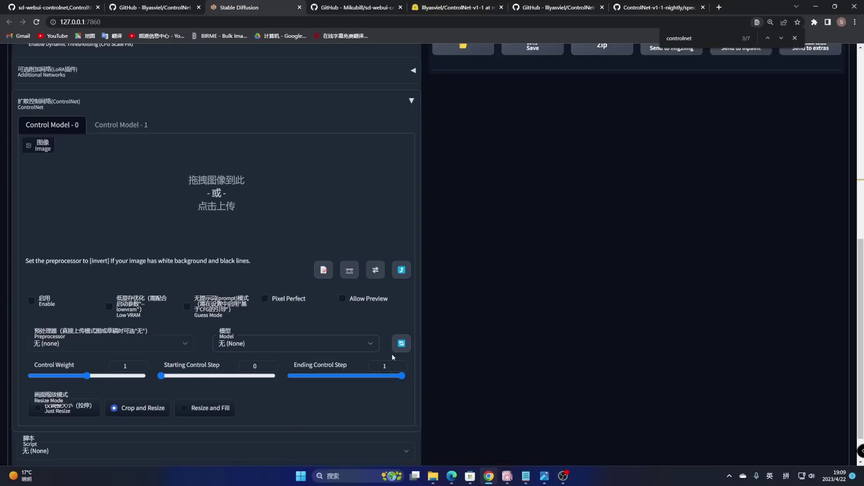
{"action": "left_click", "coordinate": [337, 344]}
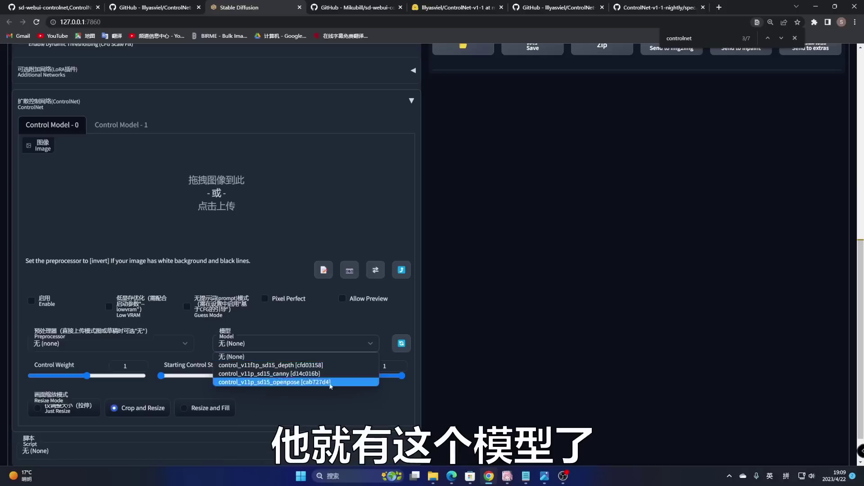
{"action": "left_click", "coordinate": [232, 356]}
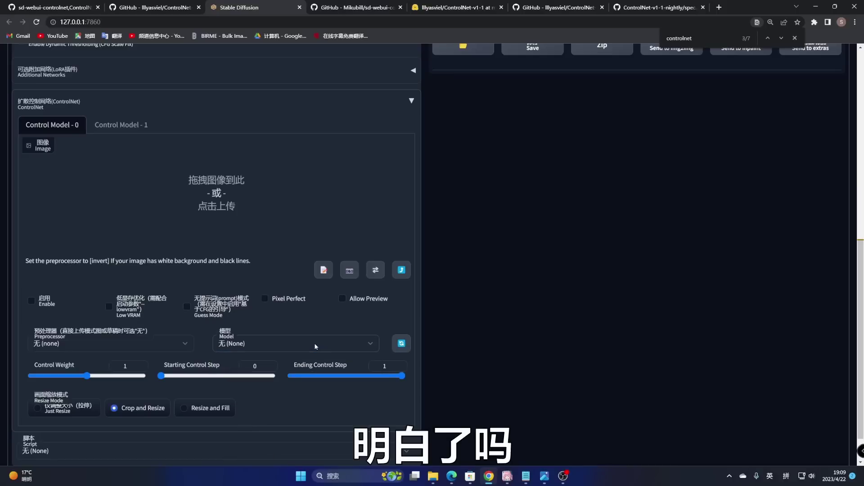
Step: Look through the ControlNet preprocessor list down to tile_gaussian and back to its beginning
{"action": "left_click", "coordinate": [118, 349]}
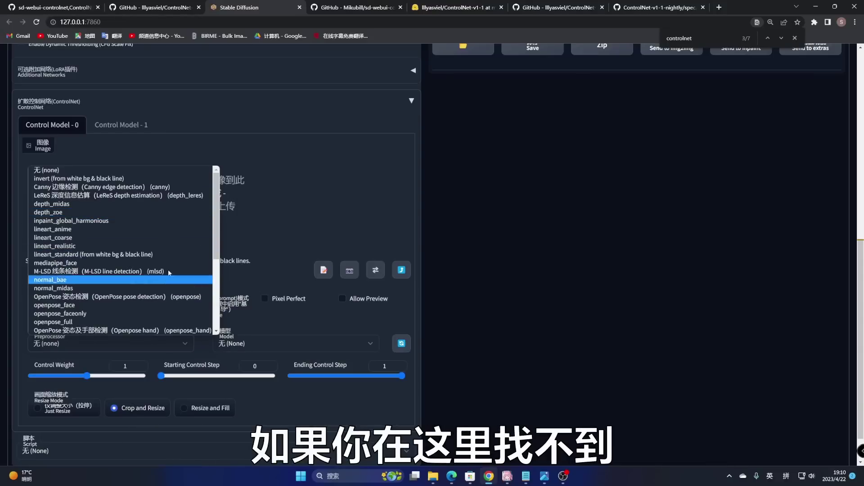
{"action": "scroll", "coordinate": [180, 307], "scroll_direction": "down", "scroll_amount": 3}
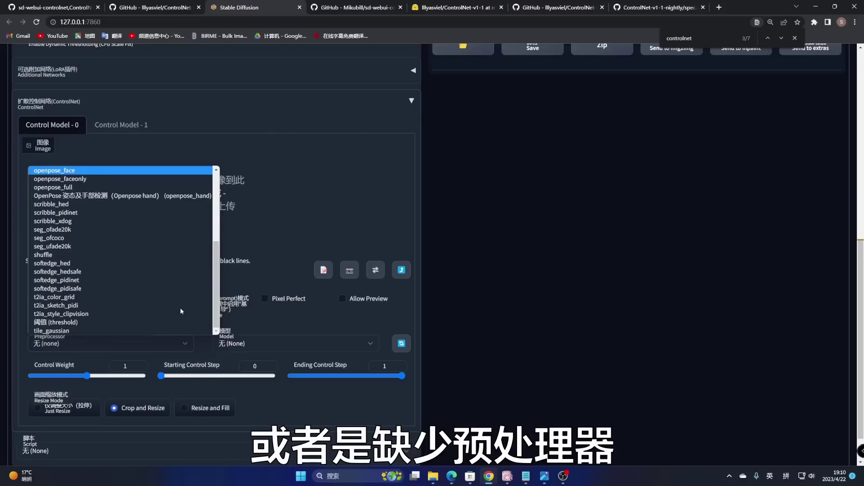
{"action": "scroll", "coordinate": [180, 307], "scroll_direction": "up", "scroll_amount": 1}
{"action": "scroll", "coordinate": [180, 307], "scroll_direction": "up", "scroll_amount": 2}
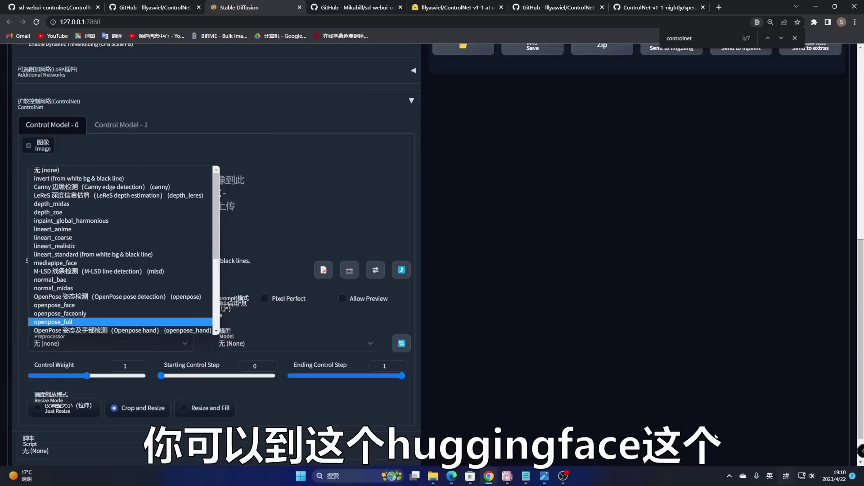
{"action": "left_click", "coordinate": [525, 476]}
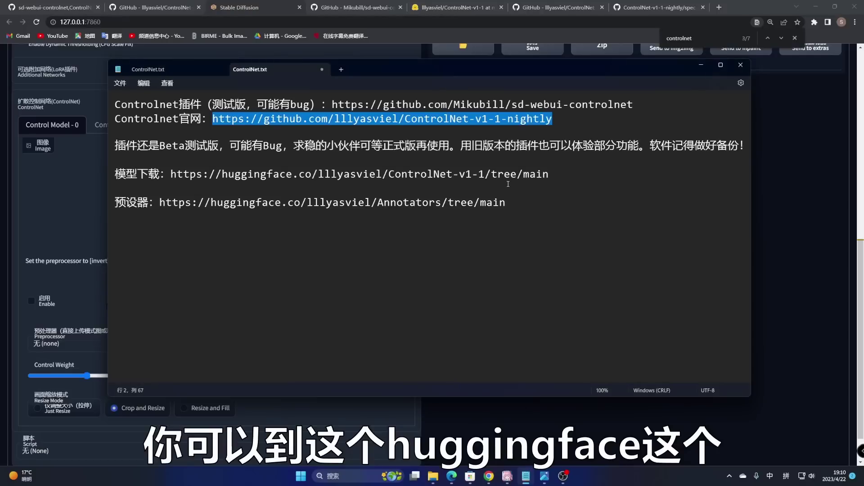
{"action": "left_click_drag", "start_coordinate": [510, 202], "coordinate": [160, 202]}
{"action": "key", "text": "ctrl+c"}
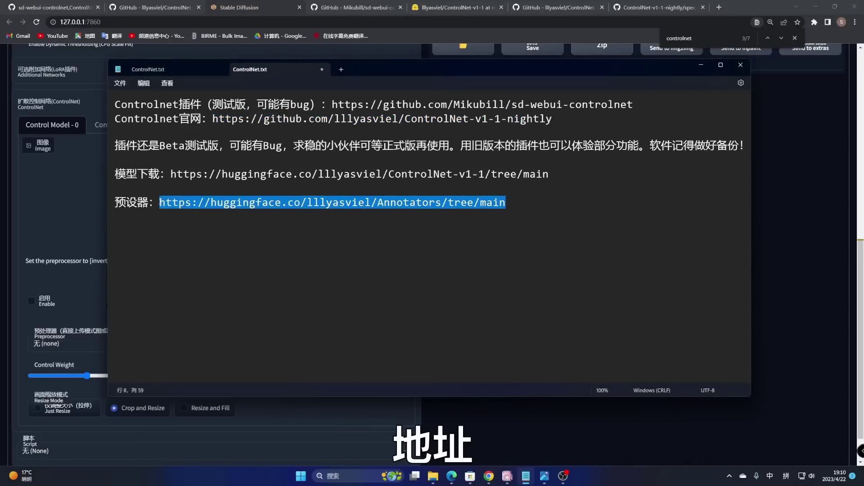
{"action": "left_click", "coordinate": [700, 64]}
{"action": "left_click", "coordinate": [720, 8]}
{"action": "left_click", "coordinate": [427, 21]}
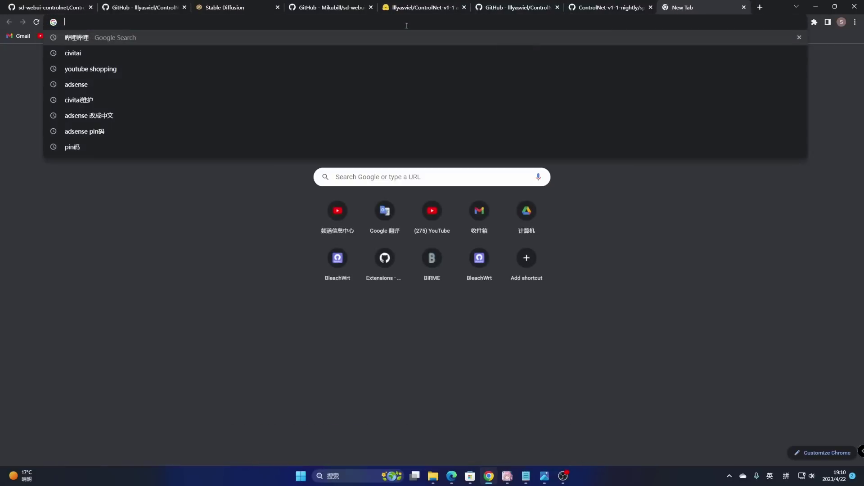
{"action": "key", "text": "ctrl+v"}
{"action": "key", "text": "Return"}
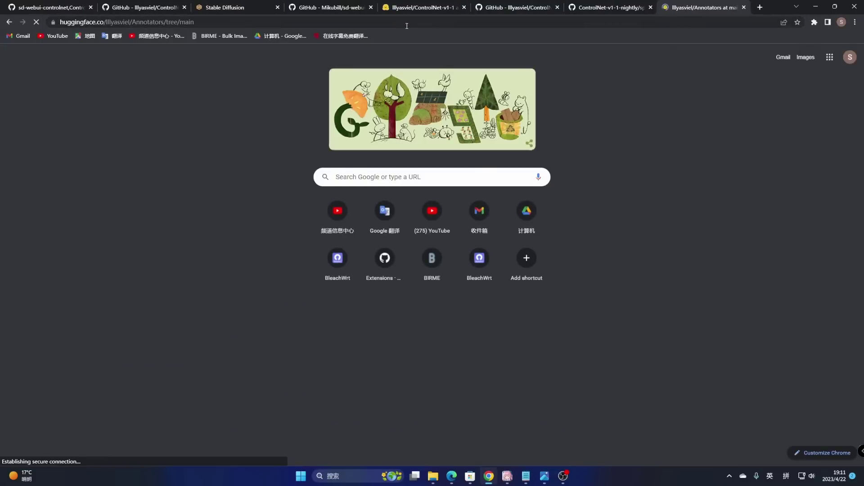
{"action": "scroll", "coordinate": [402, 128], "scroll_direction": "down", "scroll_amount": 1}
{"action": "scroll", "coordinate": [402, 128], "scroll_direction": "down", "scroll_amount": 1}
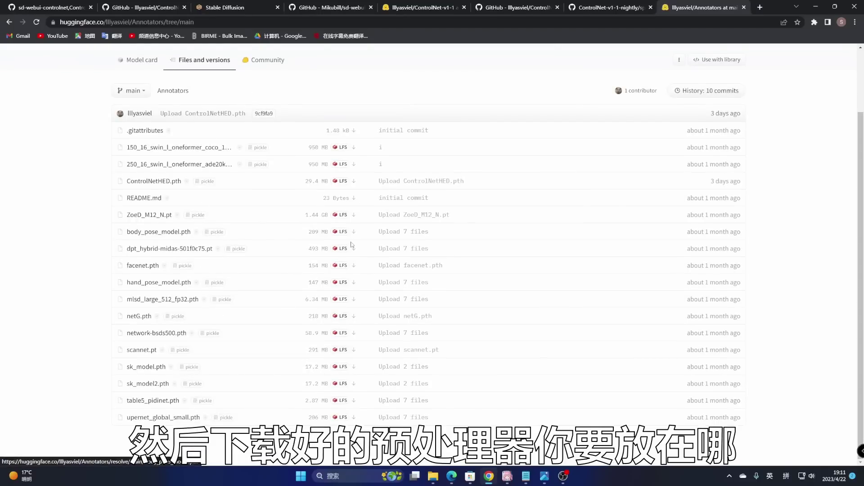
Step: In File Explorer, go from the novelai-webui-aki-v3 root folder through extensions and sd-webui-controlnet into the annotator folder
{"action": "left_click", "coordinate": [433, 476]}
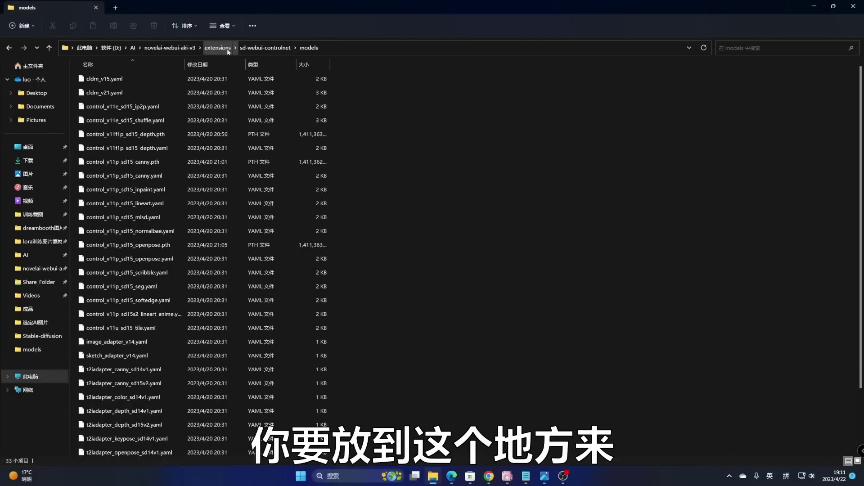
{"action": "left_click", "coordinate": [171, 47]}
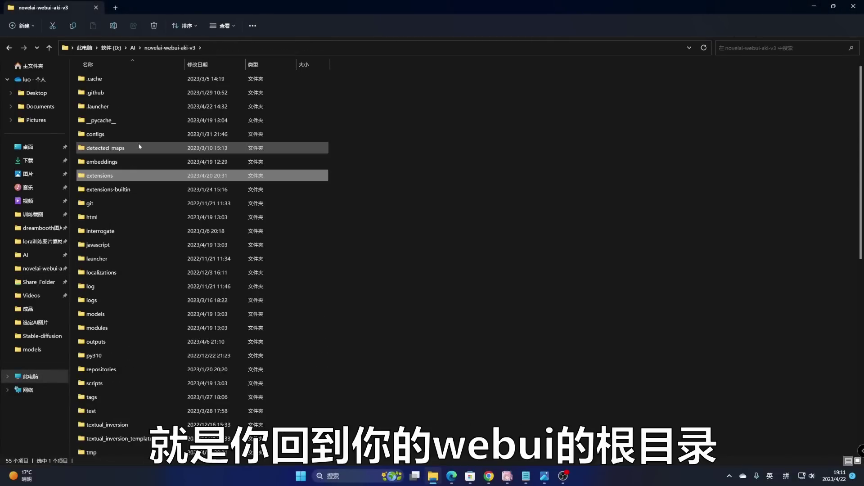
{"action": "double_click", "coordinate": [103, 177]}
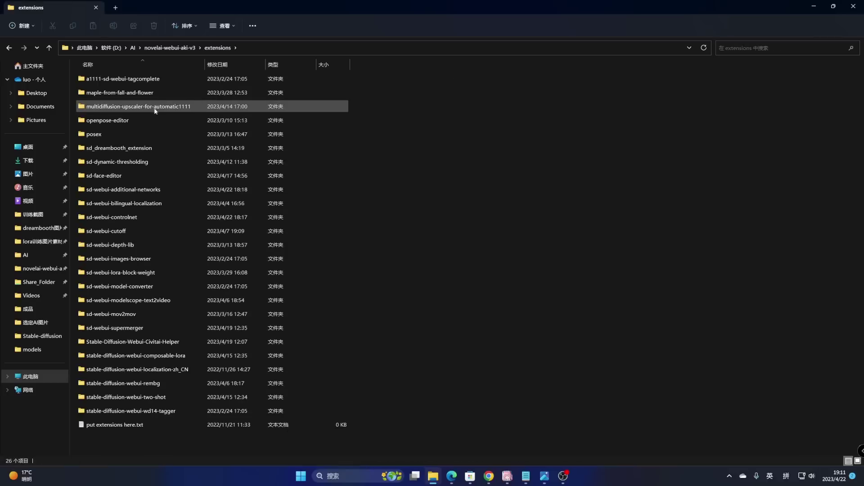
{"action": "double_click", "coordinate": [131, 217]}
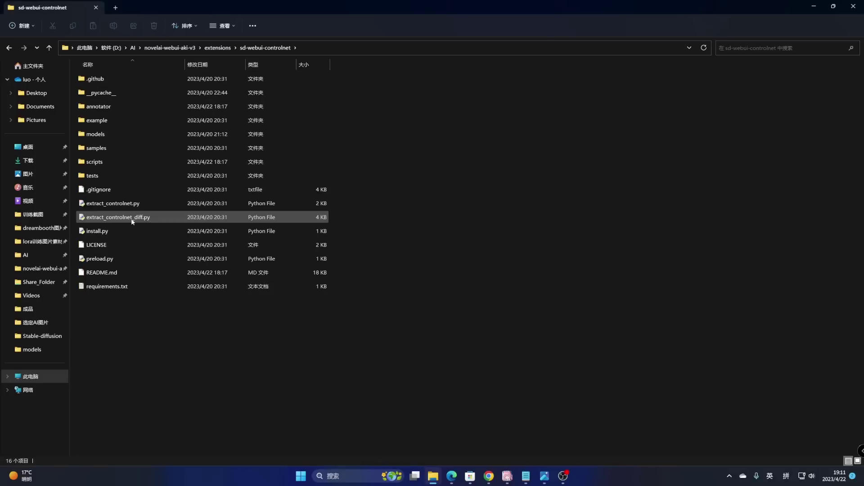
{"action": "double_click", "coordinate": [119, 108]}
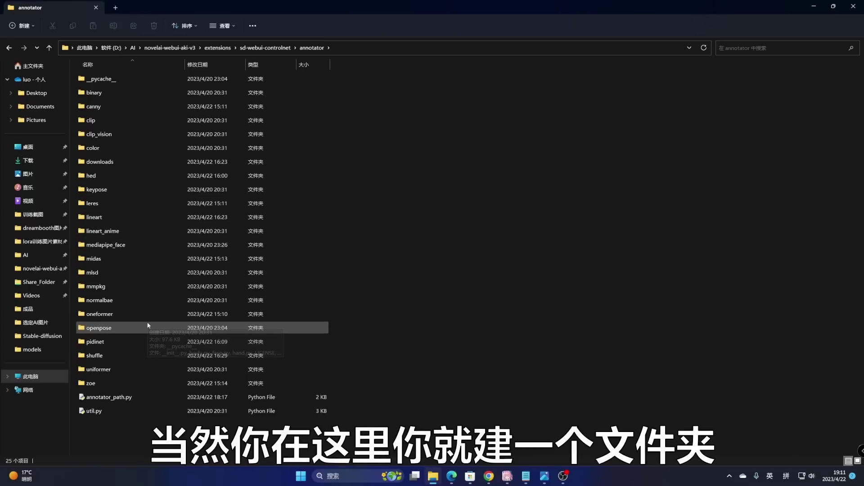
Step: Check the contents of the canny preprocessor folder, return to annotator and minimize File Explorer
{"action": "double_click", "coordinate": [101, 106]}
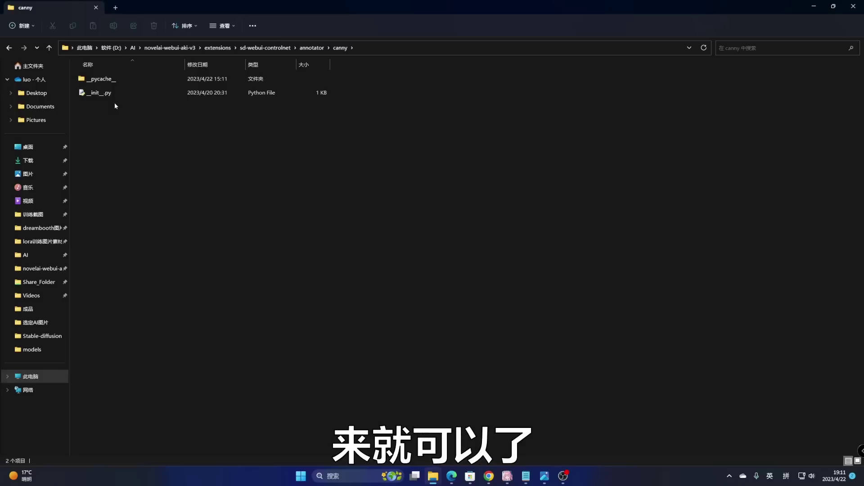
{"action": "left_click", "coordinate": [310, 48]}
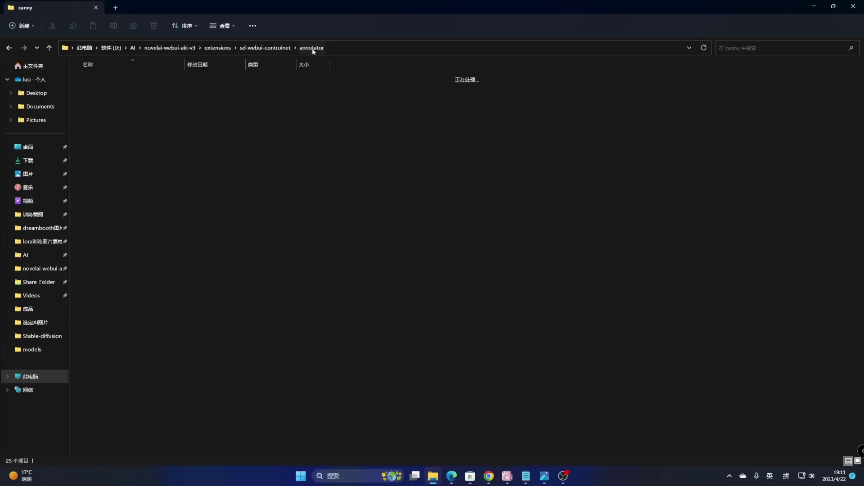
{"action": "left_click", "coordinate": [812, 8]}
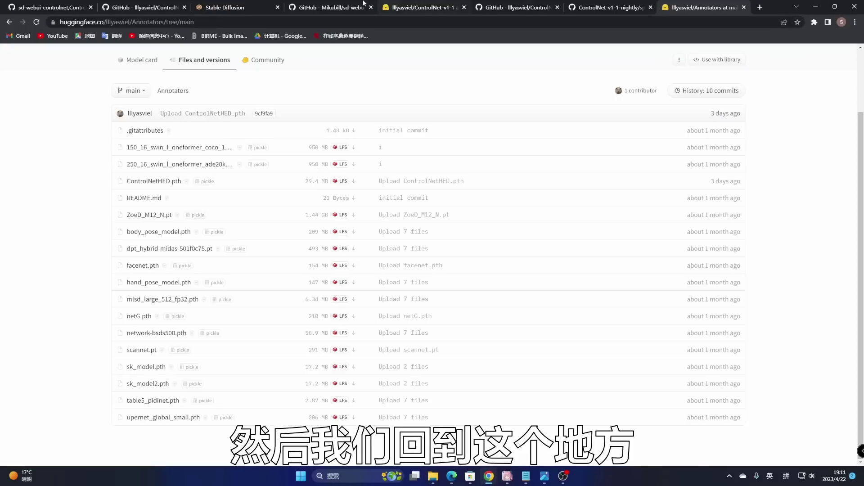
Step: Return to the Stable Diffusion web UI and look through the ControlNet preprocessor list to its end and back
{"action": "left_click", "coordinate": [228, 6]}
{"action": "scroll", "coordinate": [158, 301], "scroll_direction": "down", "scroll_amount": 1}
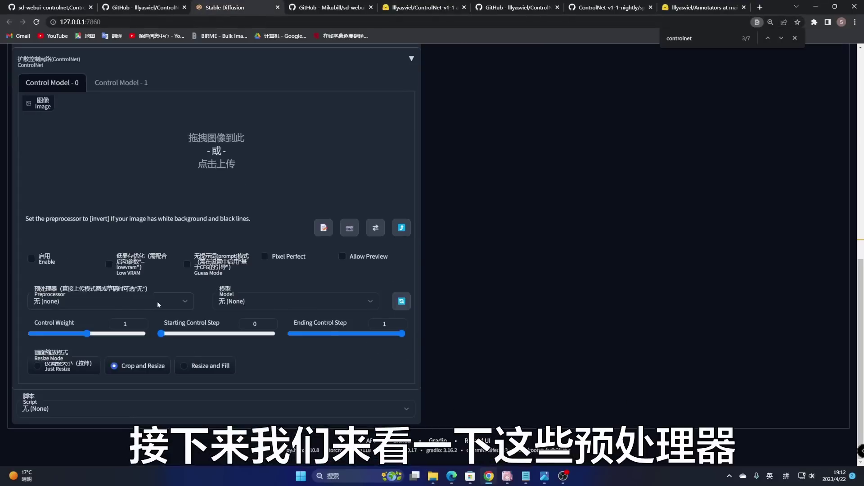
{"action": "left_click", "coordinate": [157, 300]}
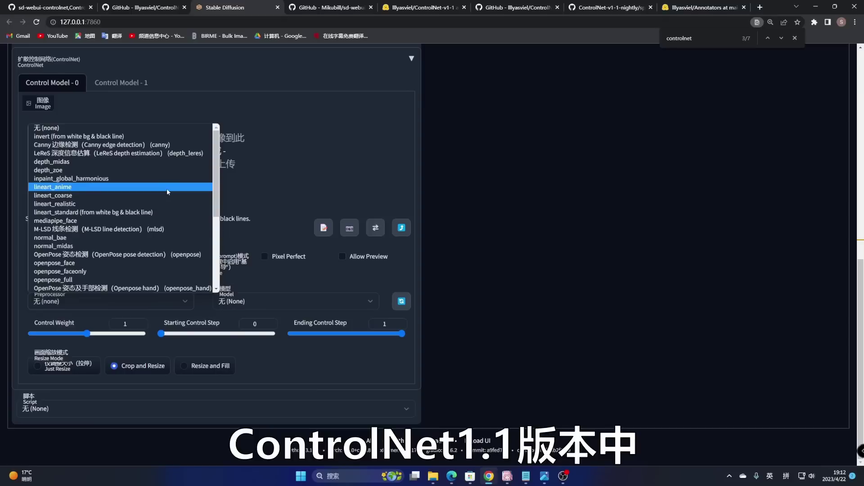
{"action": "scroll", "coordinate": [166, 184], "scroll_direction": "down", "scroll_amount": 4}
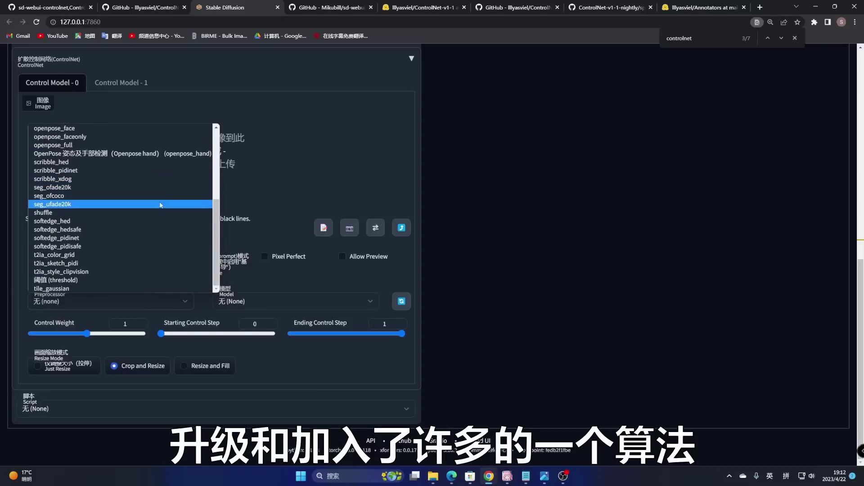
{"action": "scroll", "coordinate": [154, 240], "scroll_direction": "up", "scroll_amount": 4}
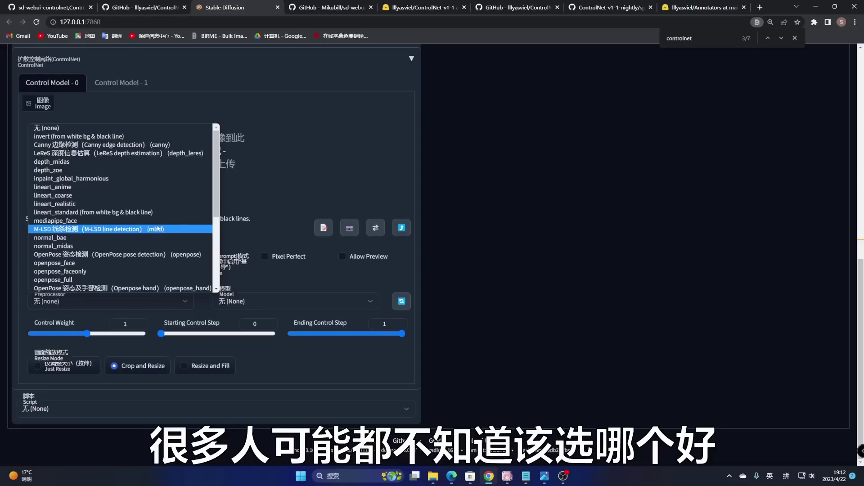
Step: Switch to the open image Depth_1.1.1.jpg and compare the Depth_Leres, Depth_Midas and Depth_Zoe results up close
{"action": "mouse_move", "coordinate": [546, 480]}
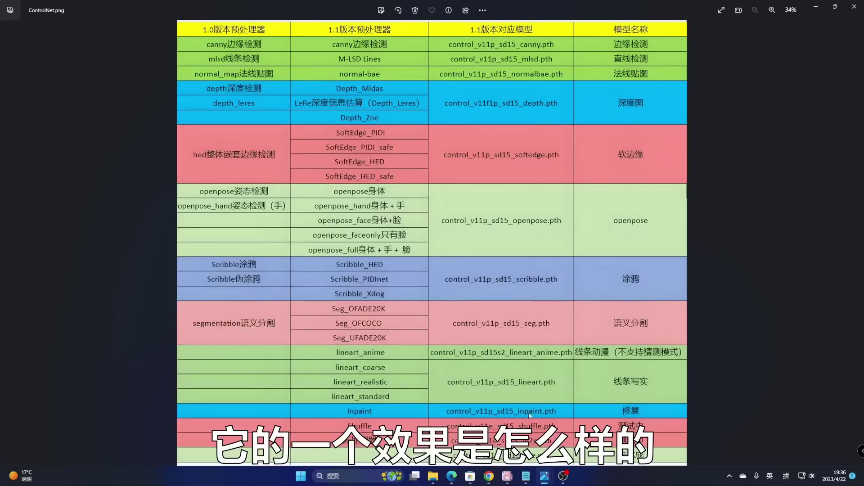
{"action": "mouse_move", "coordinate": [548, 483]}
{"action": "left_click", "coordinate": [452, 433]}
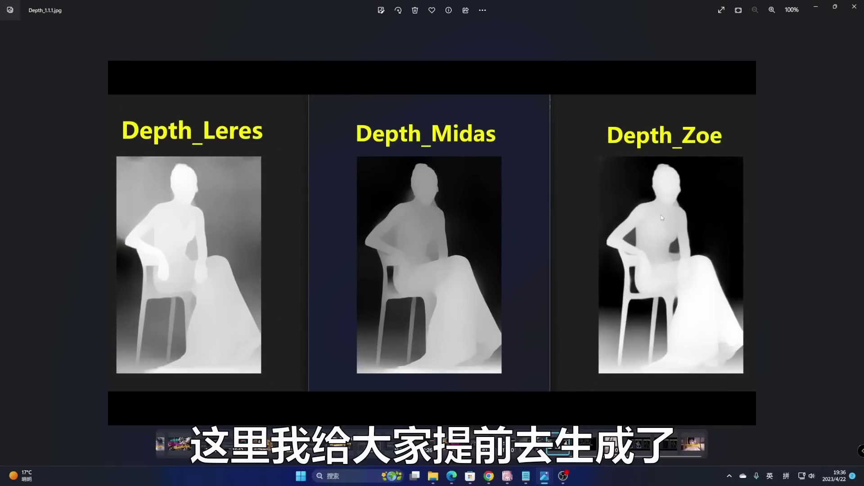
{"action": "scroll", "coordinate": [661, 215], "scroll_direction": "up", "scroll_amount": 1}
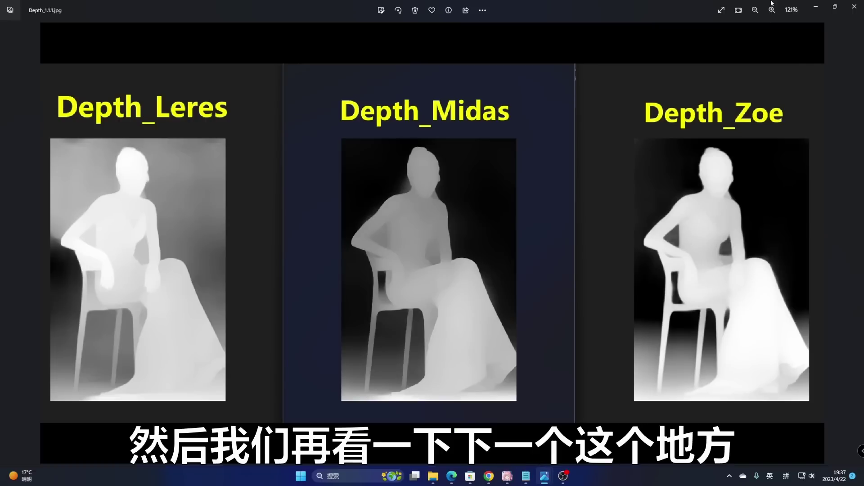
{"action": "key", "text": "Right"}
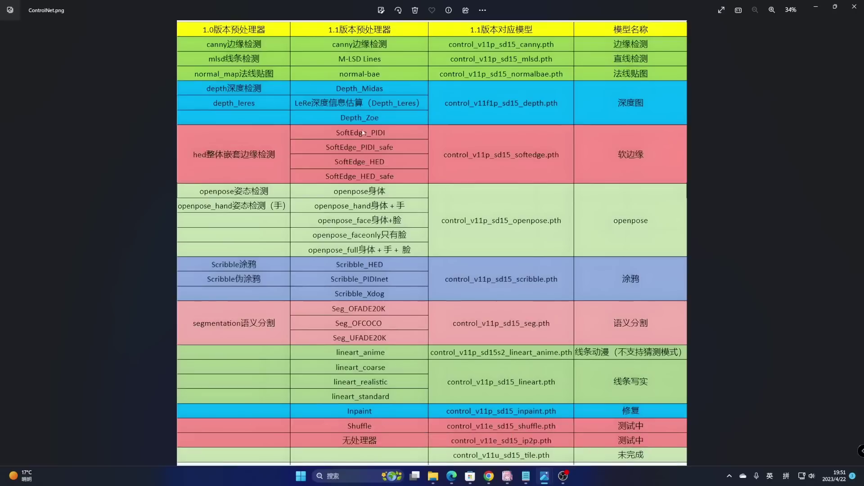
Step: View softedge_1.1.2.jpg to compare the hed, hedsafe, pidinet and pidisafe results, and minimize the image
{"action": "mouse_move", "coordinate": [542, 480]}
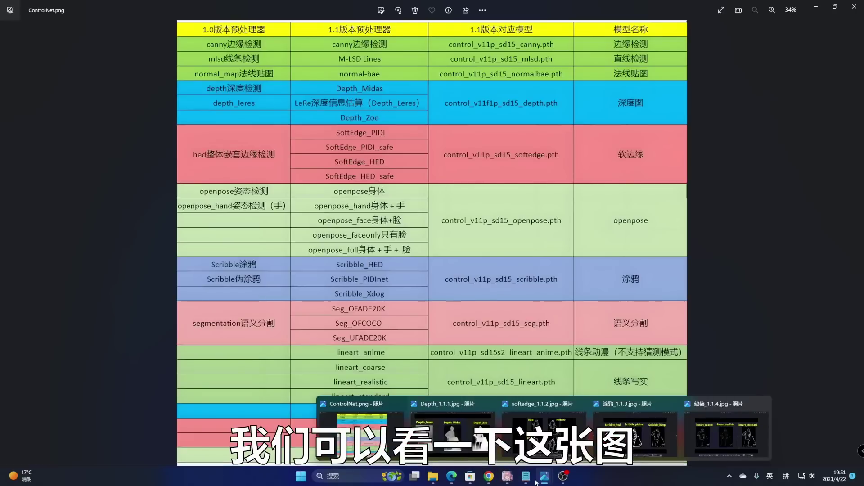
{"action": "left_click", "coordinate": [542, 432]}
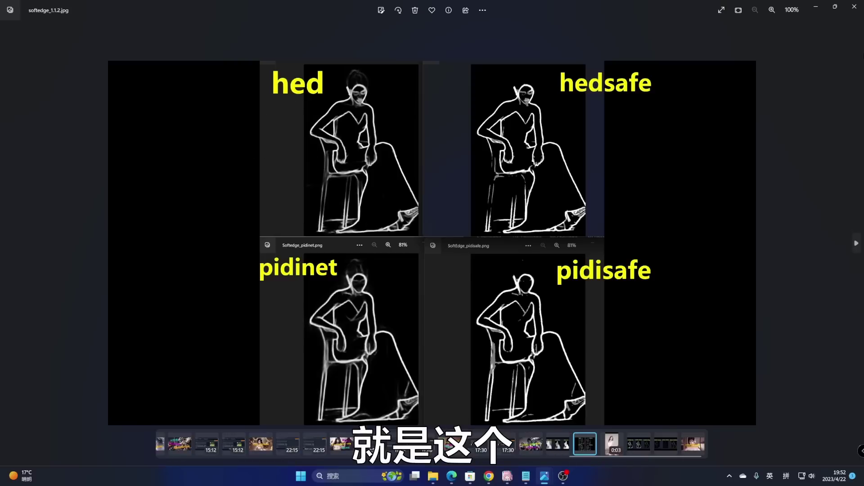
{"action": "left_click", "coordinate": [817, 7]}
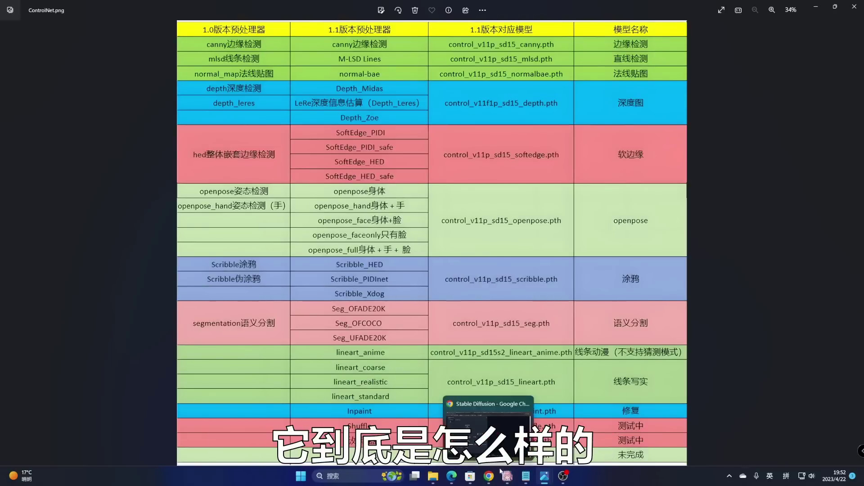
{"action": "left_click", "coordinate": [492, 478]}
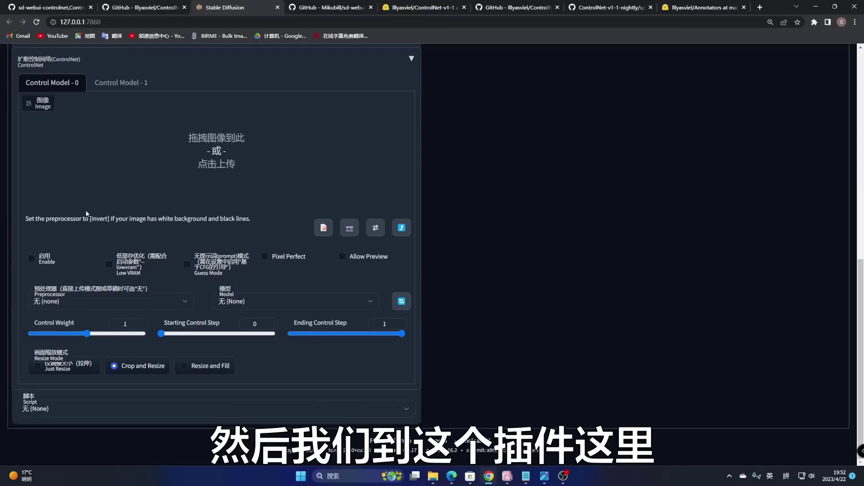
{"action": "left_click", "coordinate": [193, 157]}
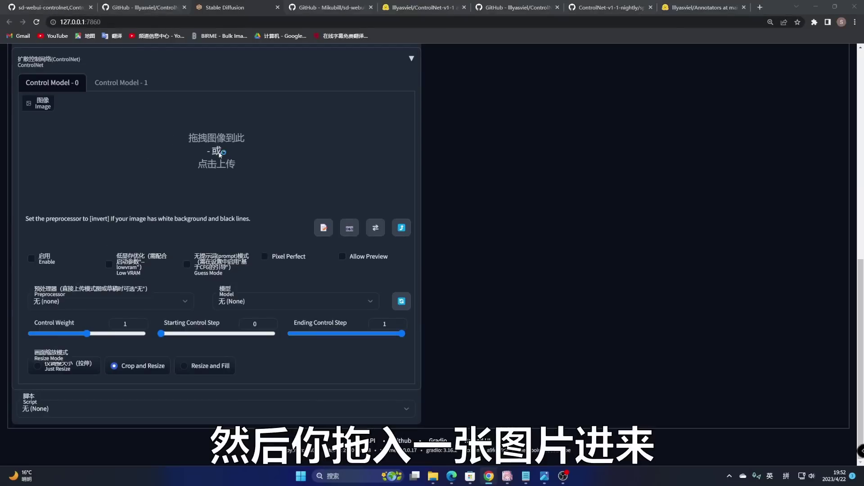
{"action": "scroll", "coordinate": [230, 164], "scroll_direction": "down", "scroll_amount": 10}
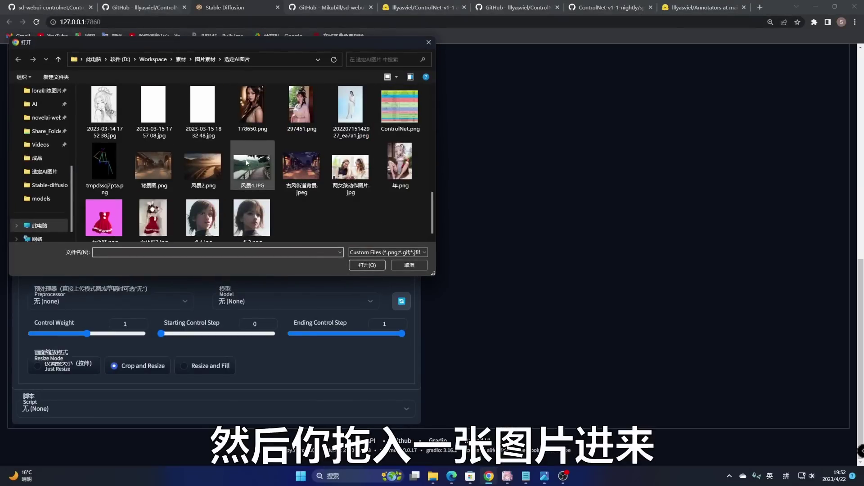
{"action": "scroll", "coordinate": [252, 180], "scroll_direction": "up", "scroll_amount": 3}
{"action": "left_click", "coordinate": [391, 215]}
{"action": "left_click", "coordinate": [374, 265]}
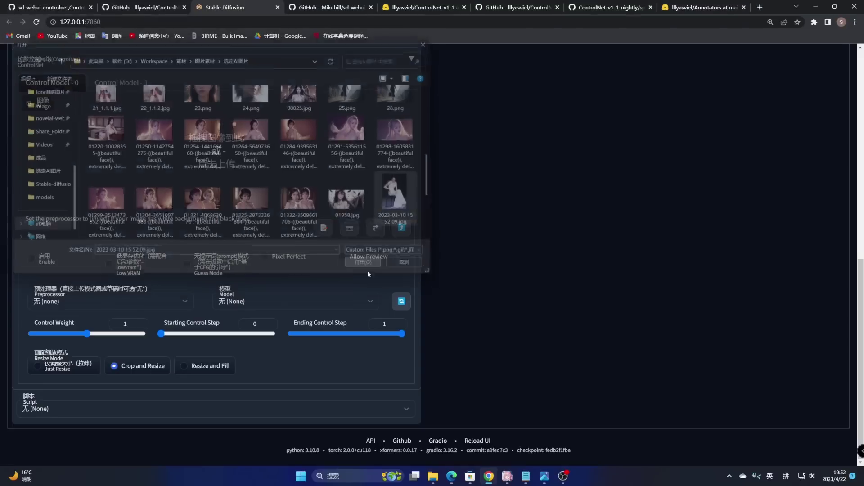
{"action": "left_click", "coordinate": [40, 260]}
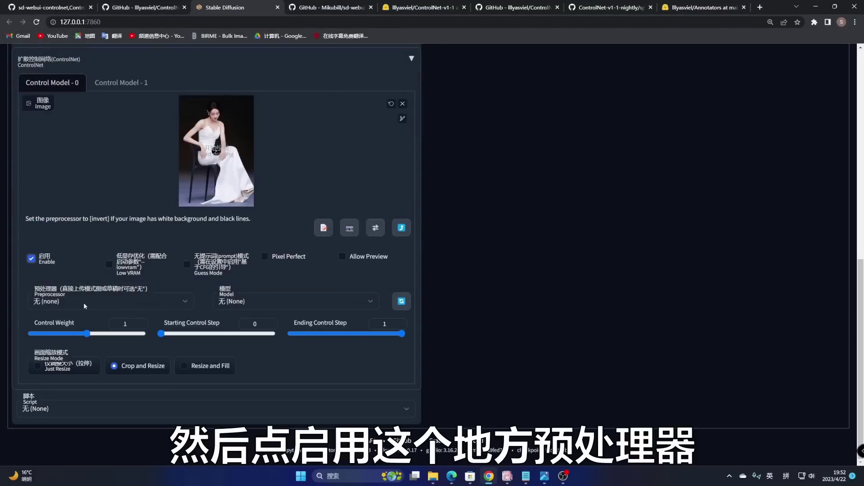
Step: Set the preprocessor to OpenPose pose detection (openpose) and the model to control_v11p_sd15_openpose [cab727d4]
{"action": "left_click", "coordinate": [84, 305]}
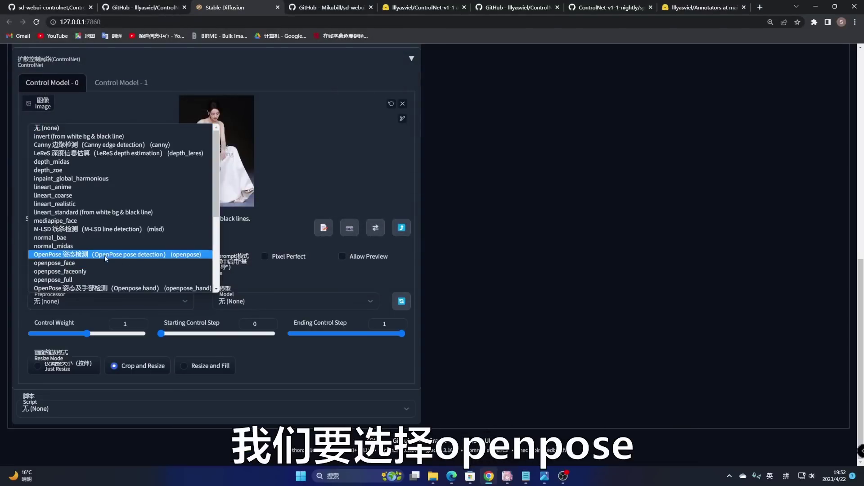
{"action": "left_click", "coordinate": [183, 255]}
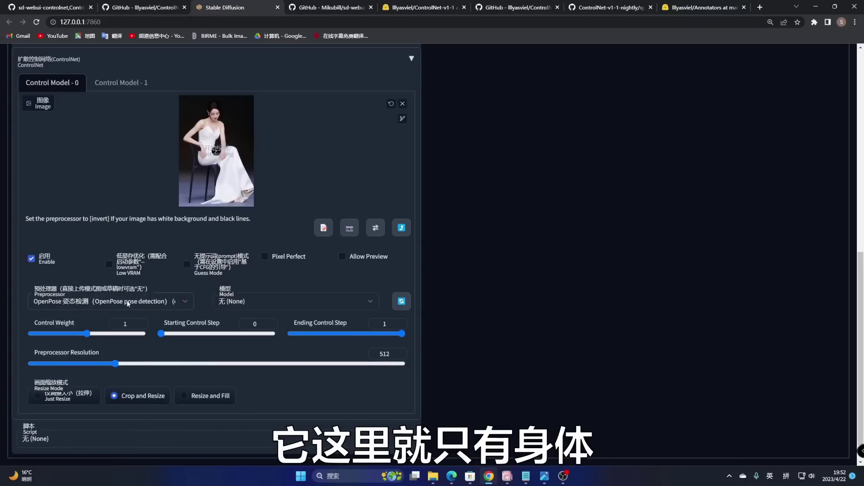
{"action": "left_click", "coordinate": [242, 301]}
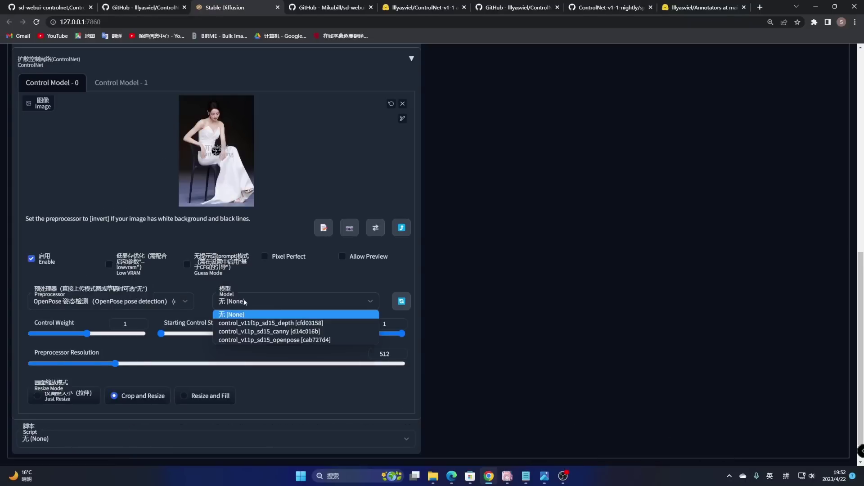
{"action": "left_click", "coordinate": [251, 340]}
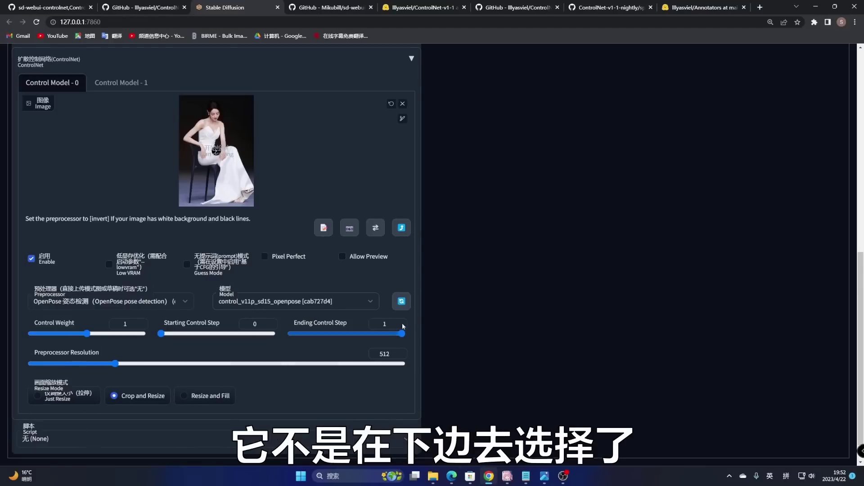
Step: Allow the preprocessor preview, run the openpose preprocessor on the loaded image and examine the resulting pose
{"action": "left_click", "coordinate": [343, 257]}
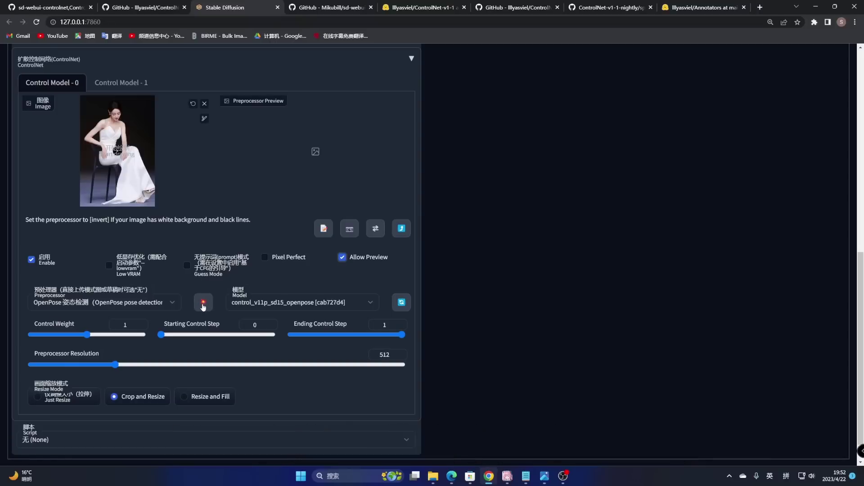
{"action": "left_click", "coordinate": [203, 306]}
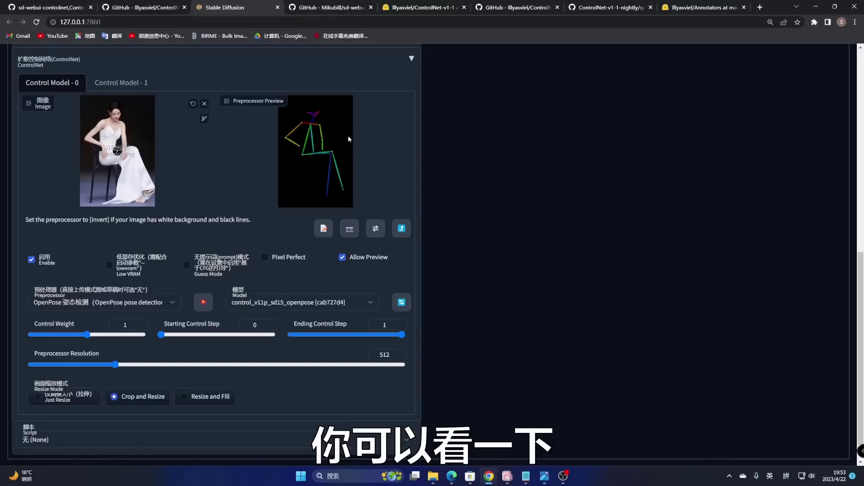
{"action": "scroll", "coordinate": [309, 179], "scroll_direction": "up", "scroll_amount": 1}
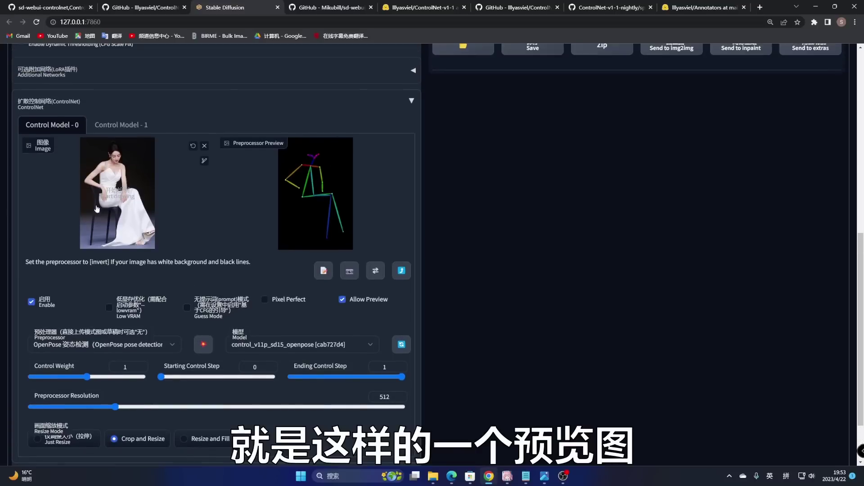
{"action": "scroll", "coordinate": [271, 215], "scroll_direction": "down", "scroll_amount": 2}
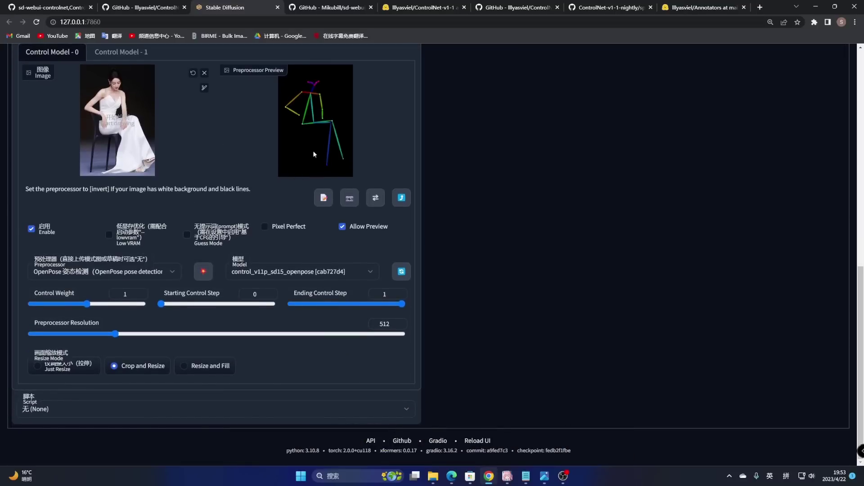
Step: Change the preprocessor of Control Model - 0 to openpose_face
{"action": "left_click", "coordinate": [141, 267]}
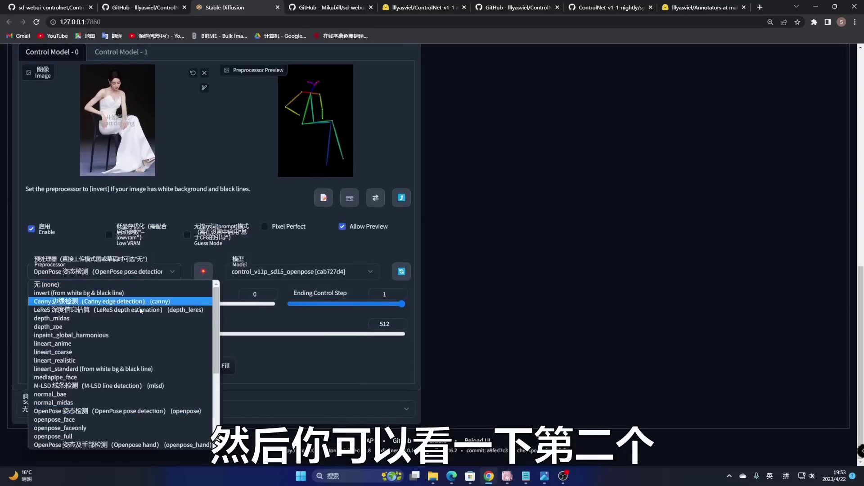
{"action": "scroll", "coordinate": [140, 333], "scroll_direction": "down", "scroll_amount": 3}
{"action": "scroll", "coordinate": [150, 347], "scroll_direction": "up", "scroll_amount": 2}
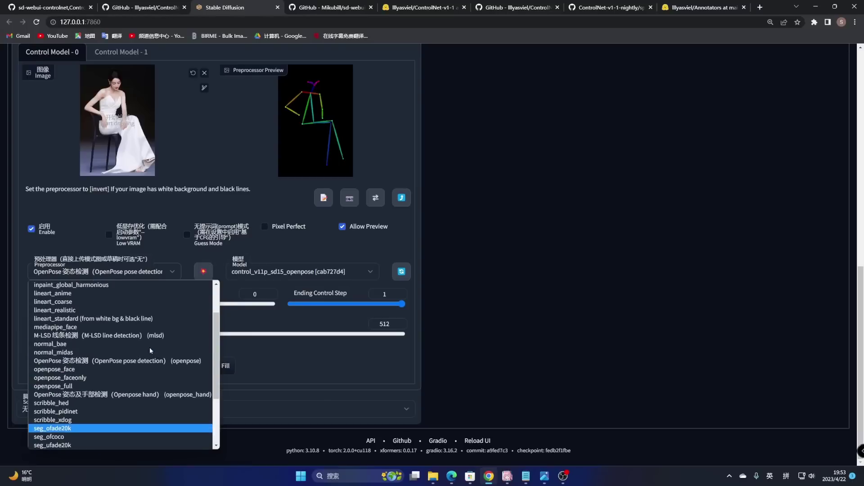
{"action": "left_click", "coordinate": [80, 372]}
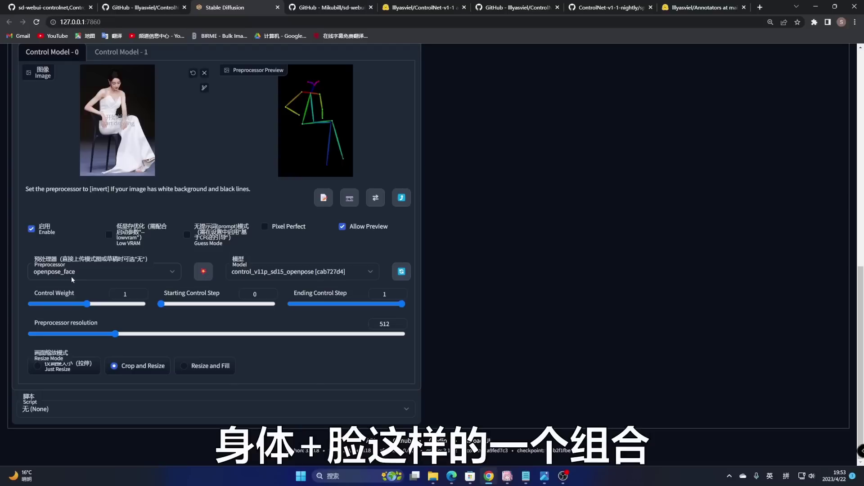
Step: Run the openpose_face preprocessor on the loaded image and examine the body-and-face pose preview
{"action": "left_click", "coordinate": [203, 270]}
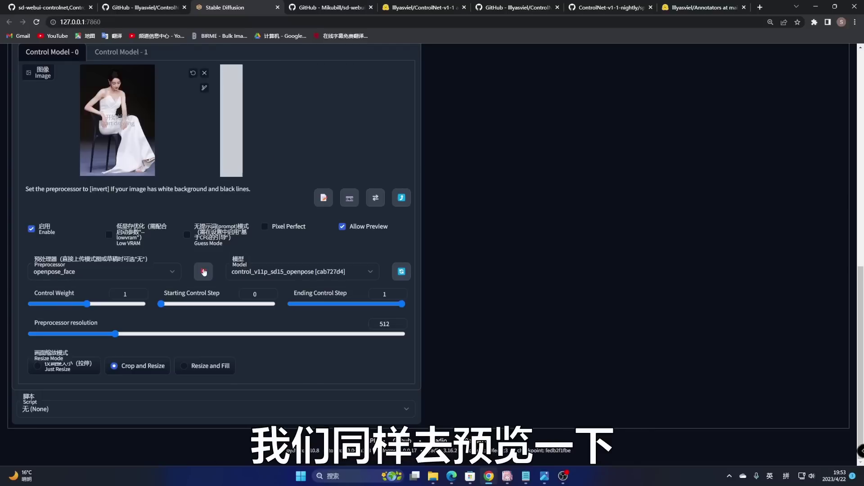
{"action": "scroll", "coordinate": [205, 272], "scroll_direction": "up", "scroll_amount": 1}
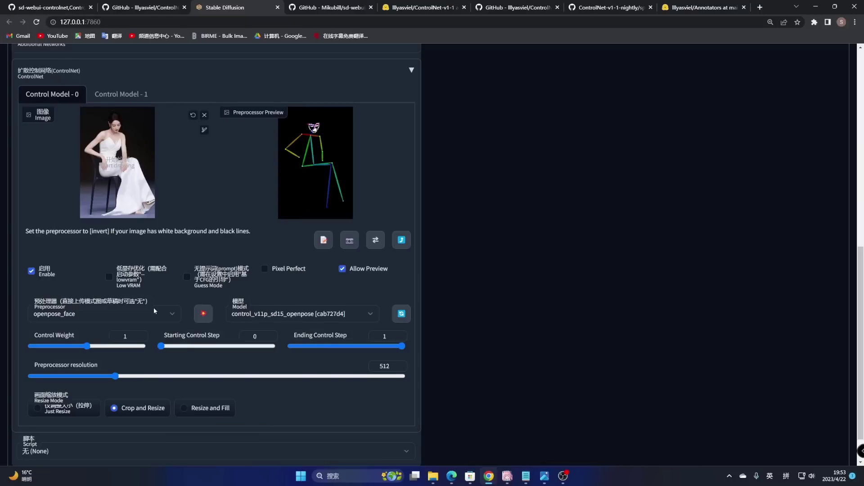
{"action": "scroll", "coordinate": [153, 307], "scroll_direction": "down", "scroll_amount": 1}
Step: Set the preprocessor to openpose_faceonly, run it on the loaded image and examine the preview
{"action": "left_click", "coordinate": [172, 272]}
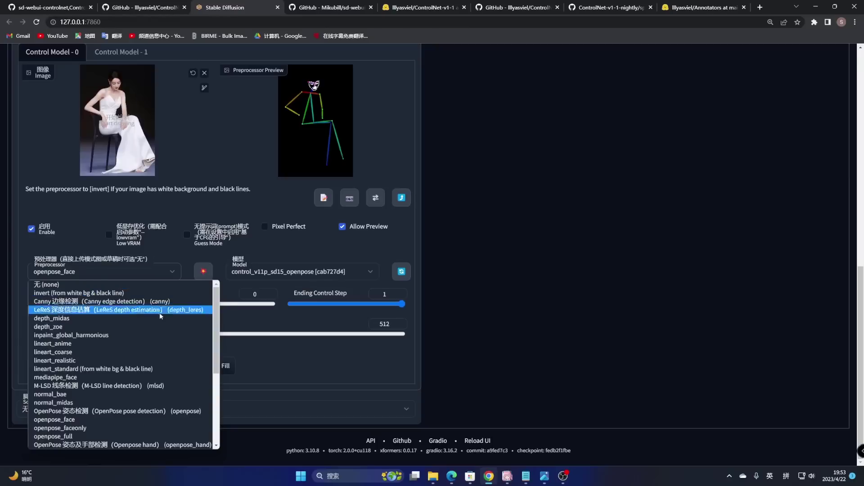
{"action": "left_click", "coordinate": [93, 429]}
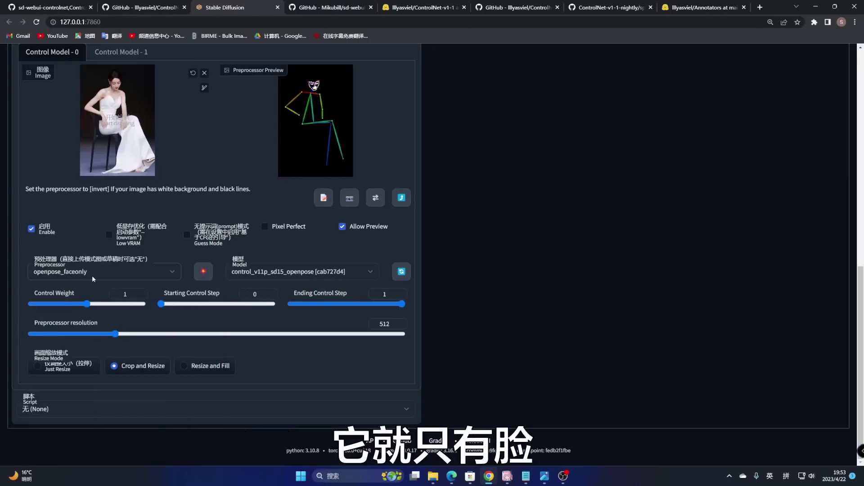
{"action": "left_click", "coordinate": [203, 271]}
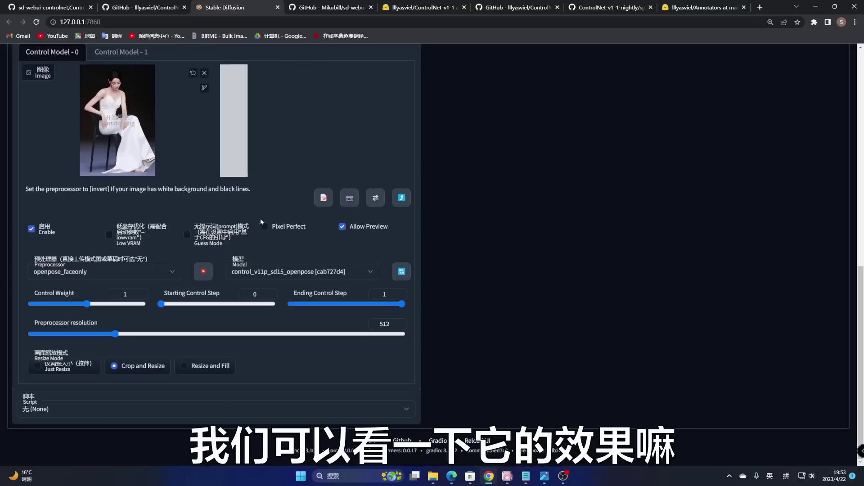
{"action": "scroll", "coordinate": [275, 205], "scroll_direction": "up", "scroll_amount": 2}
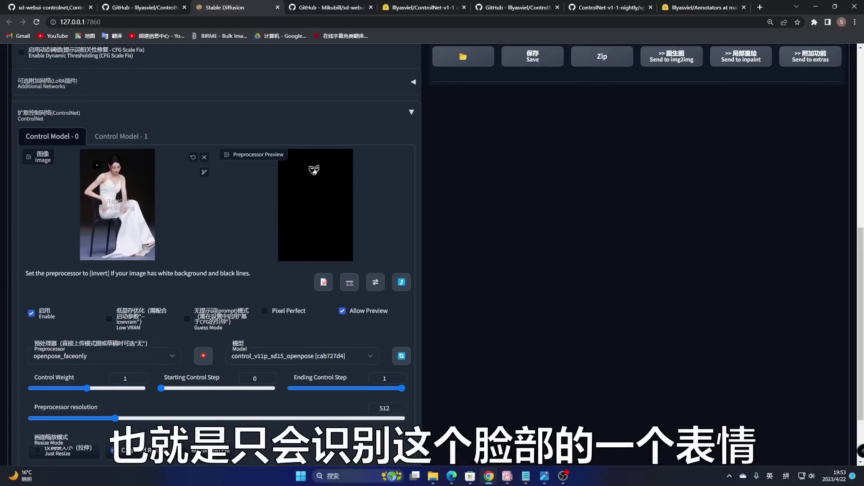
{"action": "scroll", "coordinate": [147, 193], "scroll_direction": "down", "scroll_amount": 2}
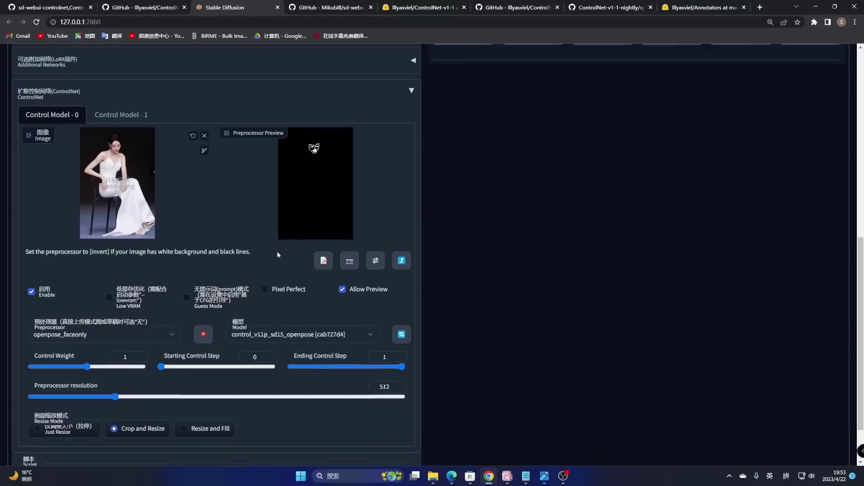
Step: Change the preprocessor to Openpose hand (openpose_hand) and preview its pose from the loaded image
{"action": "left_click", "coordinate": [125, 317]}
{"action": "scroll", "coordinate": [82, 288], "scroll_direction": "down", "scroll_amount": 3}
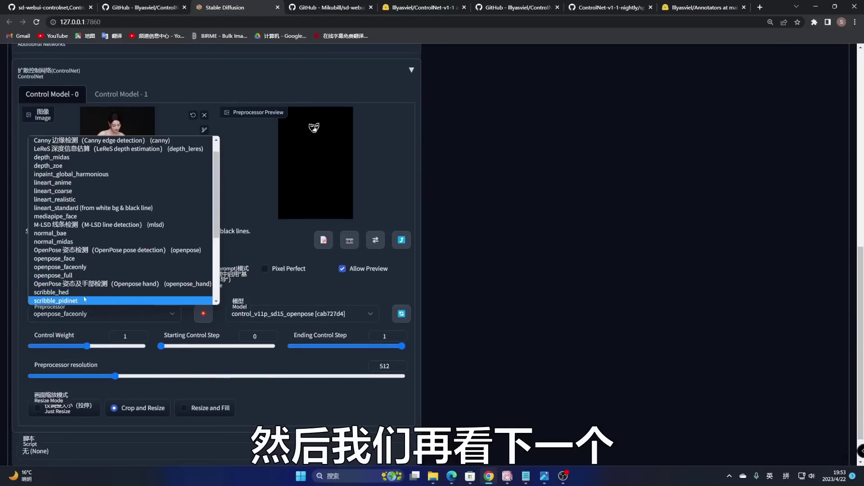
{"action": "scroll", "coordinate": [129, 219], "scroll_direction": "up", "scroll_amount": 2}
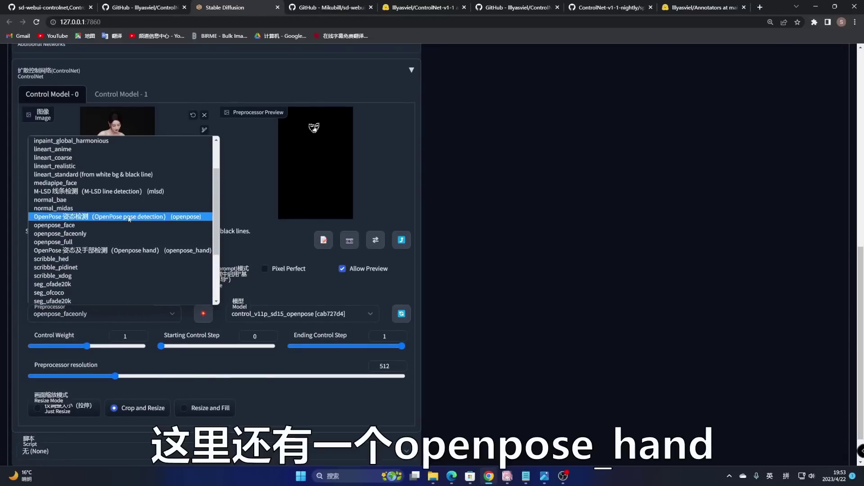
{"action": "left_click", "coordinate": [138, 251]}
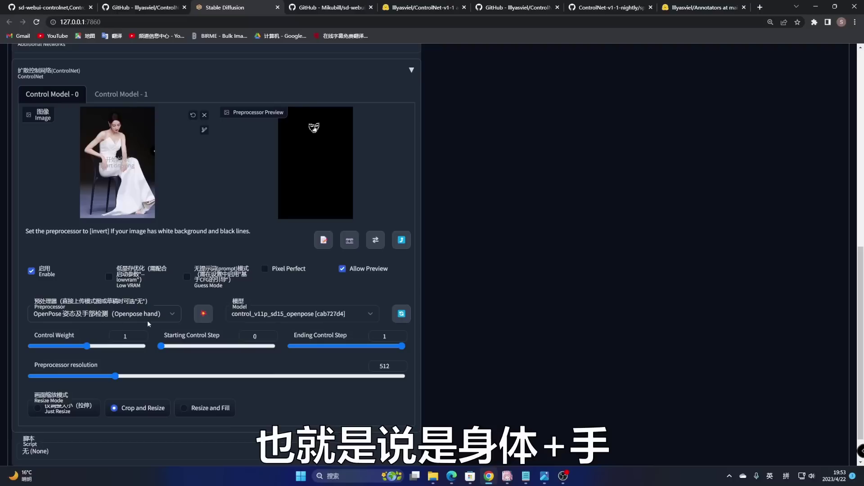
{"action": "left_click", "coordinate": [208, 309]}
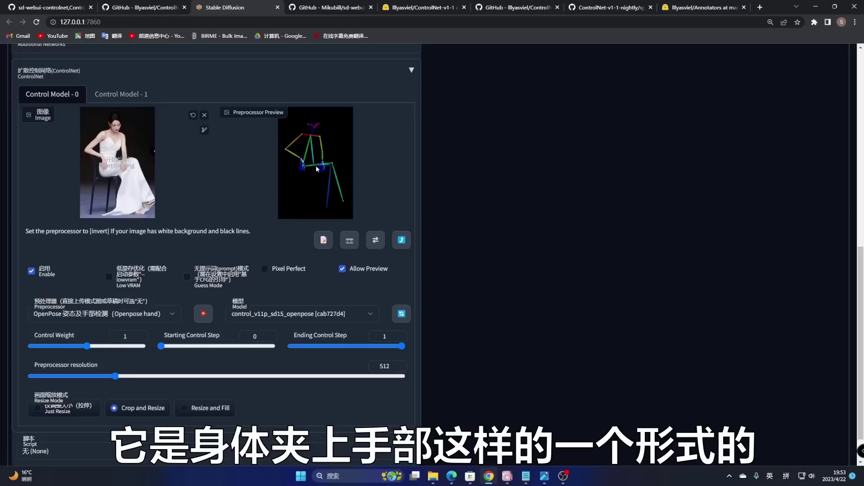
Step: Switch the preprocessor of Control Model - 0 to openpose_full and run its preview
{"action": "left_click", "coordinate": [173, 317]}
{"action": "scroll", "coordinate": [63, 293], "scroll_direction": "down", "scroll_amount": 1}
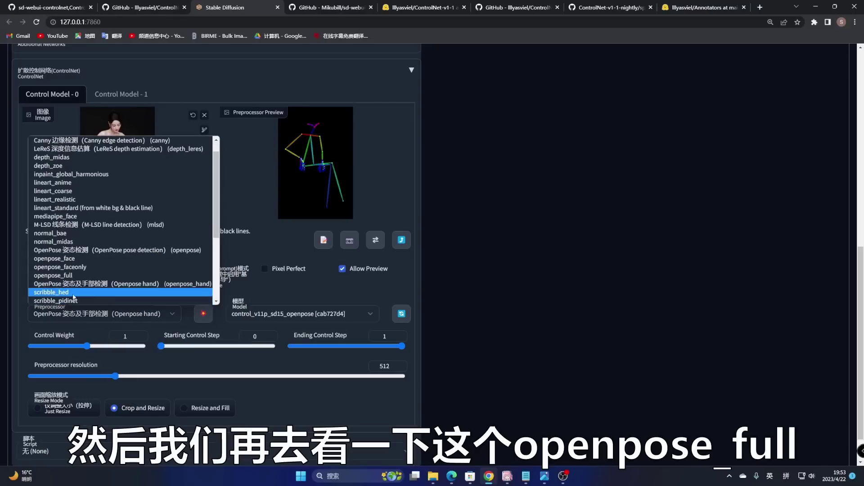
{"action": "left_click", "coordinate": [83, 275]}
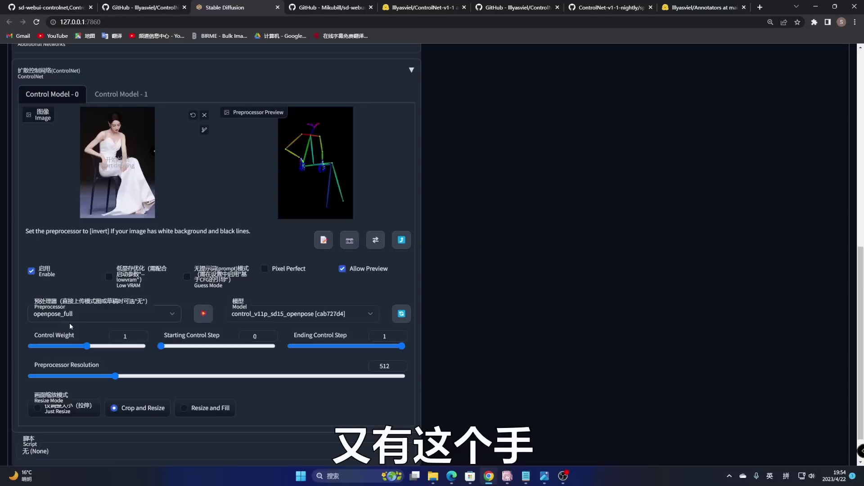
{"action": "left_click", "coordinate": [210, 311]}
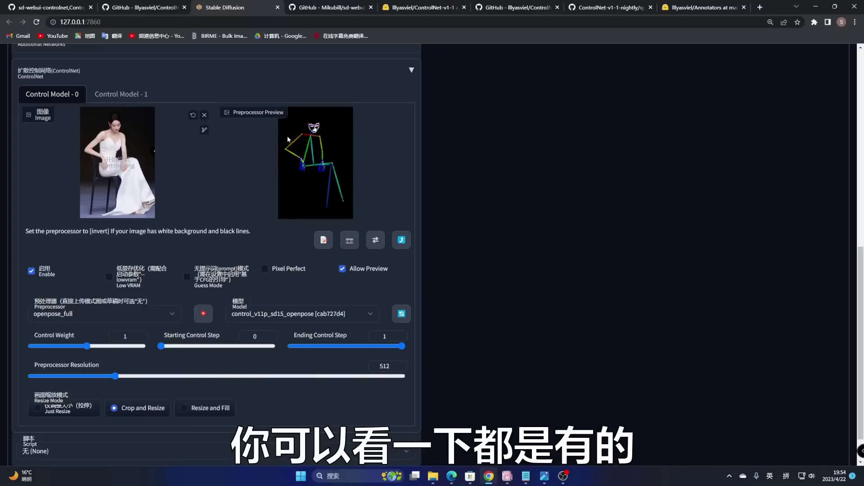
{"action": "scroll", "coordinate": [342, 148], "scroll_direction": "up", "scroll_amount": 15}
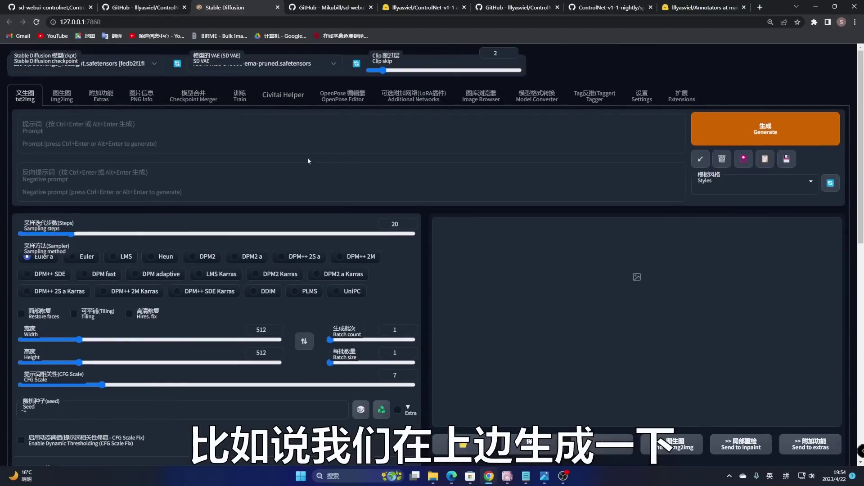
{"action": "left_click", "coordinate": [179, 132]}
{"action": "type", "text": "zhe"}
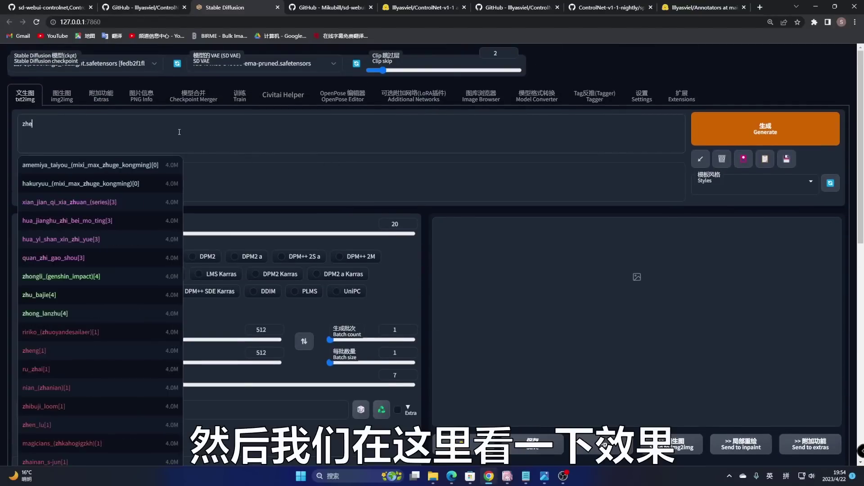
{"action": "type", "text": "ngmian"}
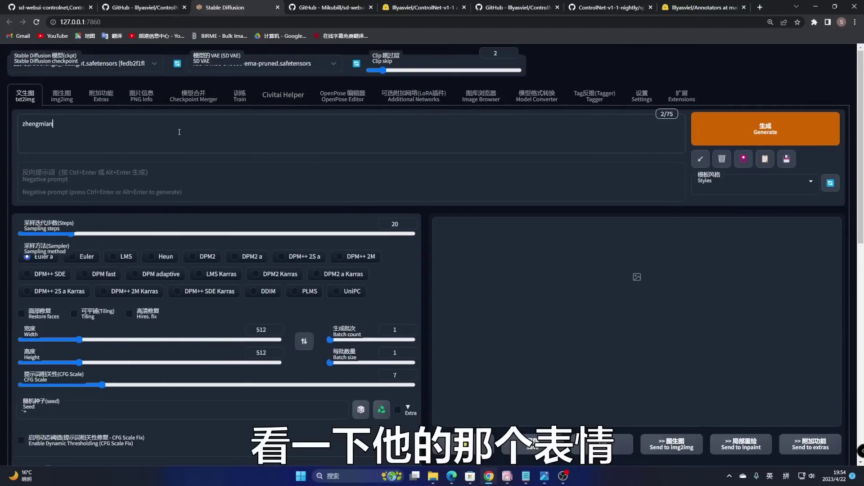
{"action": "key", "text": "BackSpace"}
{"action": "key", "text": "BackSpace"}
{"action": "key", "text": "BackSpace"}
{"action": "key", "text": "BackSpace"}
{"action": "key", "text": "BackSpace"}
{"action": "key", "text": "BackSpace"}
{"action": "key", "text": "BackSpace"}
Step: Fill the prompt with "masterpiece, best quality, 1girl, beautiful, realistic,cinematic angle,full body," using the 正向 and 1girl autocomplete entries
{"action": "key", "text": "shift"}
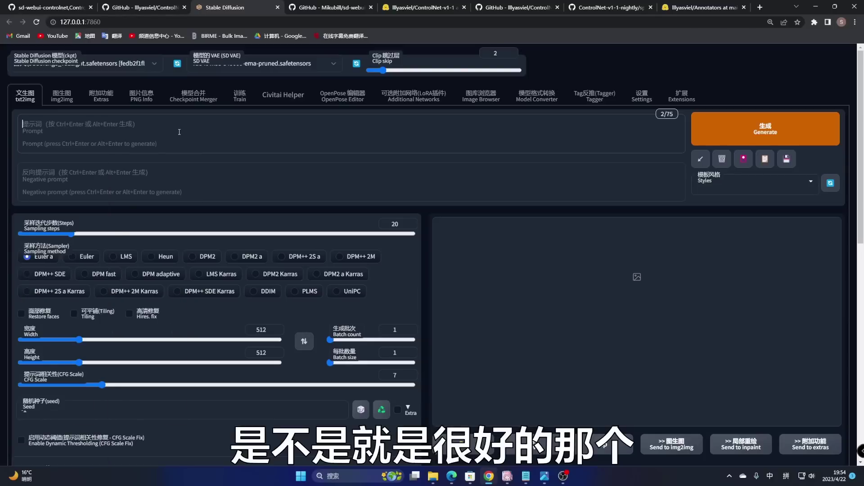
{"action": "type", "text": "zhengmian"}
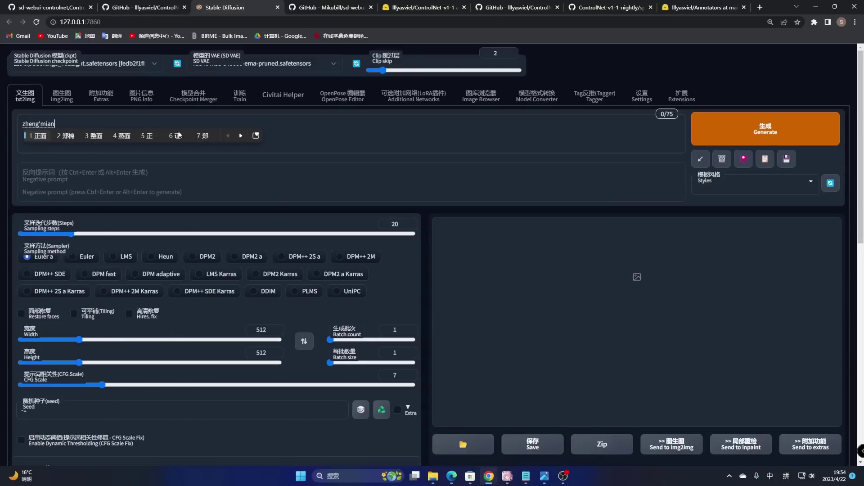
{"action": "key", "text": "space"}
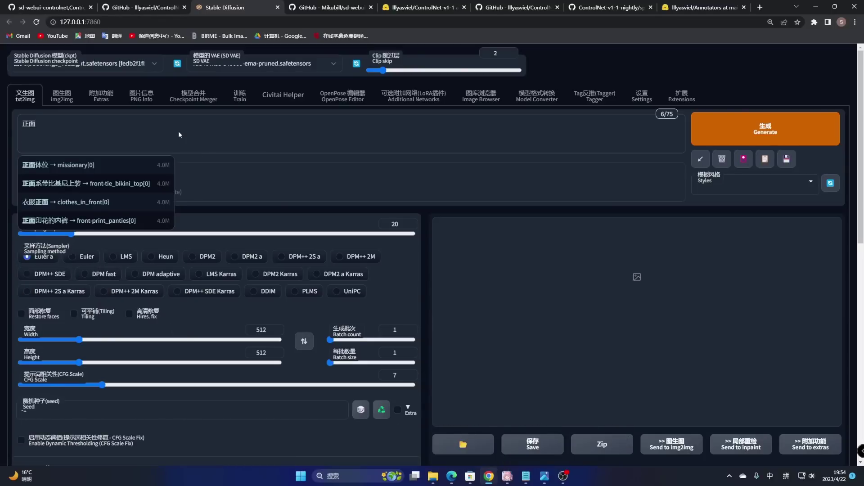
{"action": "key", "text": "BackSpace"}
{"action": "type", "text": "xiang"}
{"action": "key", "text": "space"}
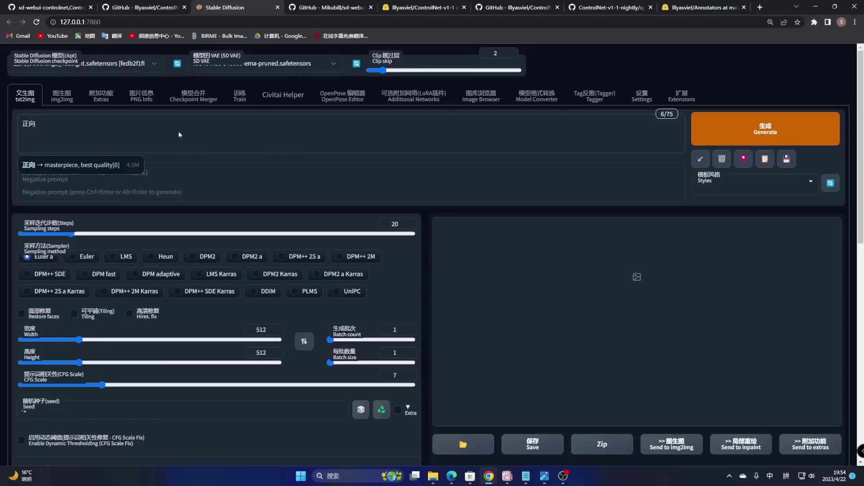
{"action": "key", "text": "Down"}
{"action": "key", "text": "Return"}
{"action": "type", "text": "1"}
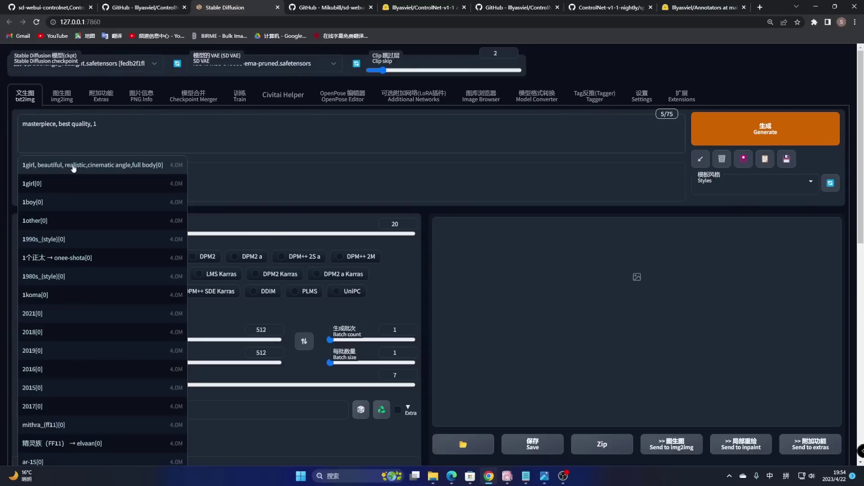
{"action": "left_click", "coordinate": [73, 167]}
Step: Fill the negative prompt with the 反向 autocomplete entry that expands to the "lowres, bad anatomy, bad hands" quality list
{"action": "type", "text": "fanxiang"}
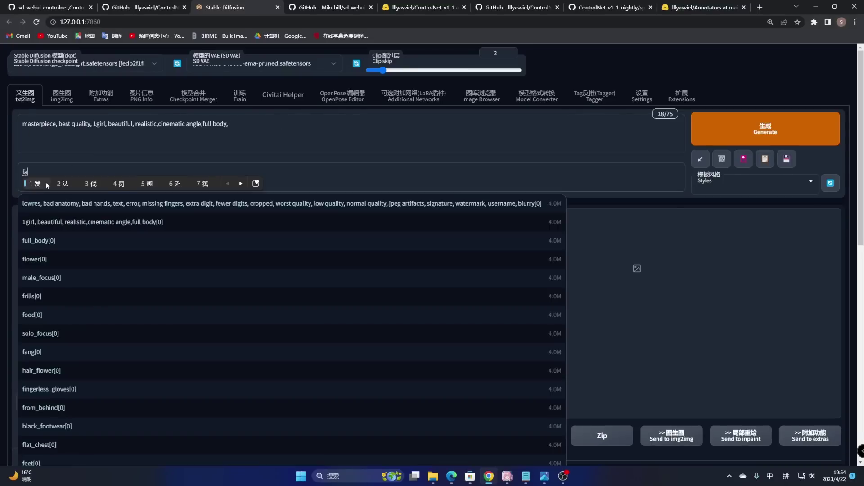
{"action": "left_click", "coordinate": [45, 183]}
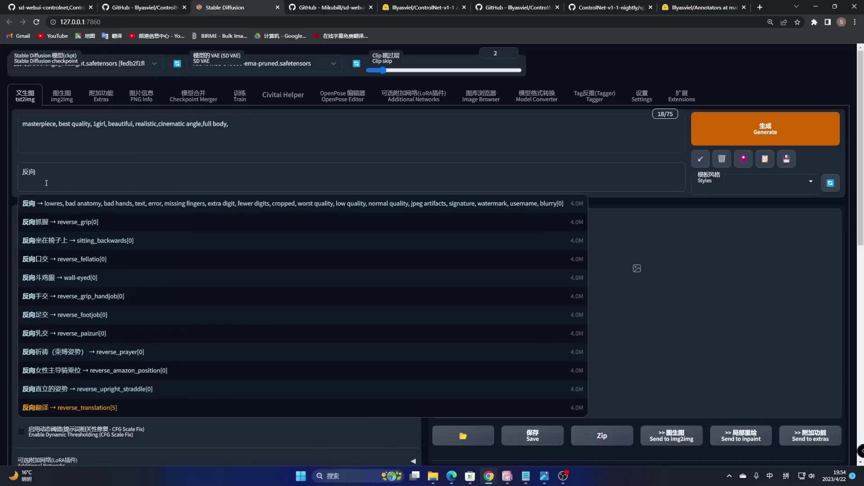
{"action": "left_click", "coordinate": [44, 202]}
Step: Set the image height to 768 for a portrait format and keep the other generation settings
{"action": "scroll", "coordinate": [135, 270], "scroll_direction": "down", "scroll_amount": 1}
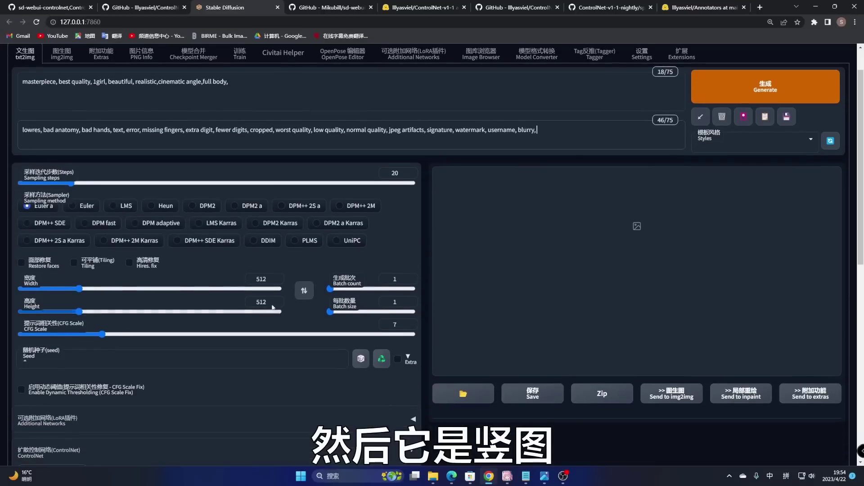
{"action": "double_click", "coordinate": [249, 302]}
{"action": "type", "text": "768"}
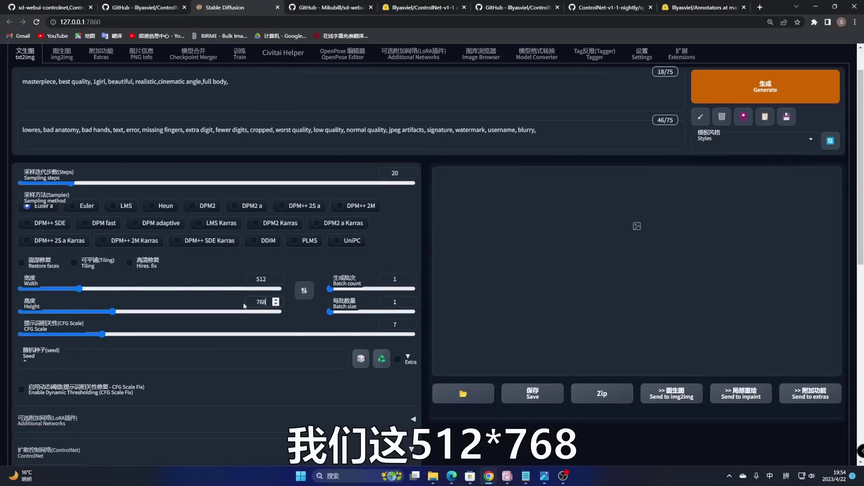
{"action": "scroll", "coordinate": [243, 285], "scroll_direction": "down", "scroll_amount": 1}
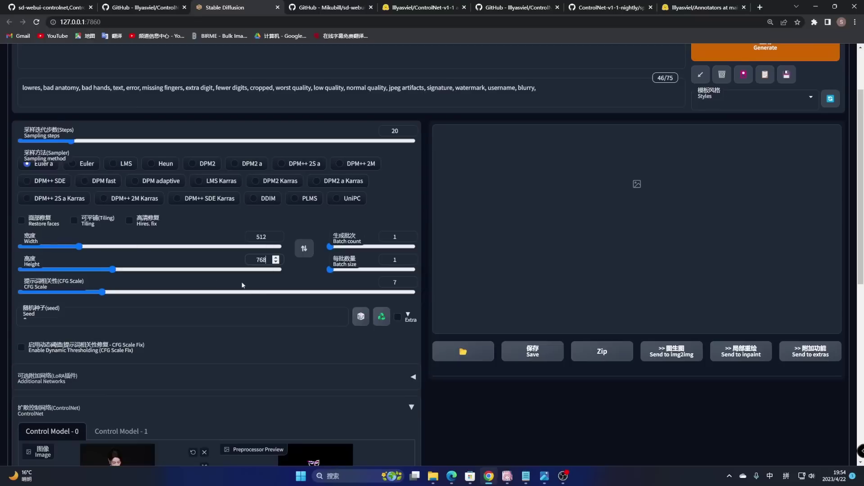
Step: Generate the image with the openpose_full ControlNet unit and open the resulting picture enlarged
{"action": "scroll", "coordinate": [729, 88], "scroll_direction": "up", "scroll_amount": 2}
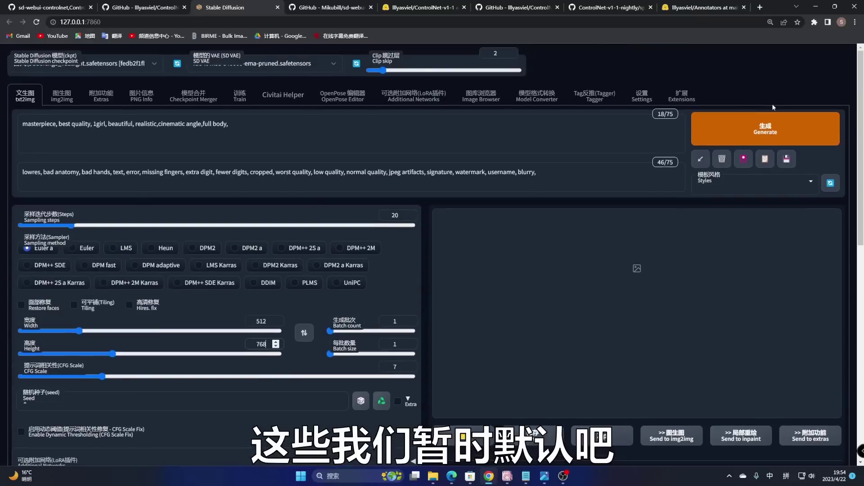
{"action": "left_click", "coordinate": [765, 128]}
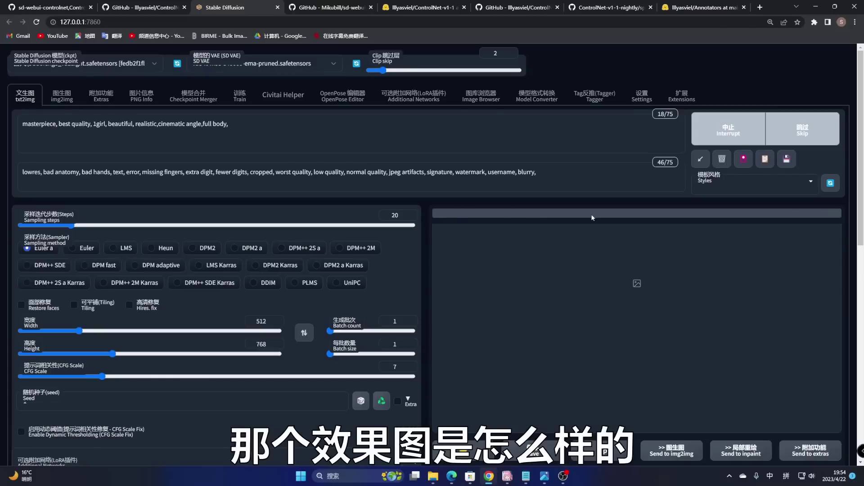
{"action": "scroll", "coordinate": [591, 214], "scroll_direction": "down", "scroll_amount": 6}
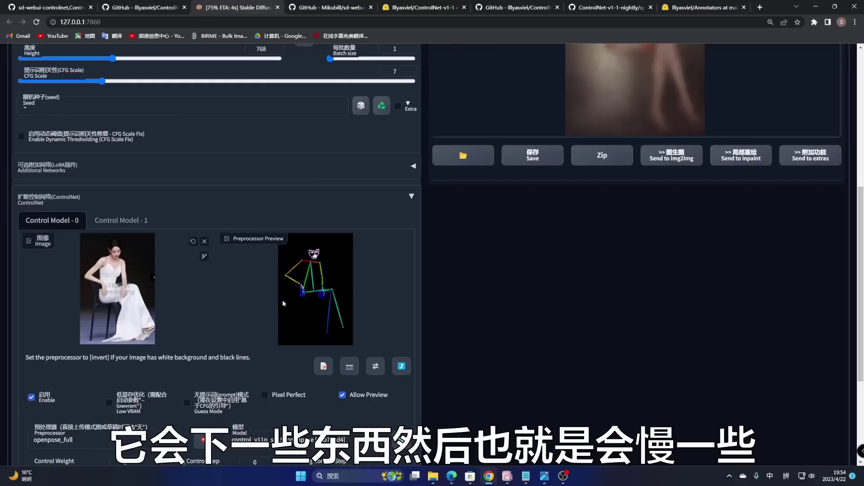
{"action": "scroll", "coordinate": [302, 306], "scroll_direction": "up", "scroll_amount": 5}
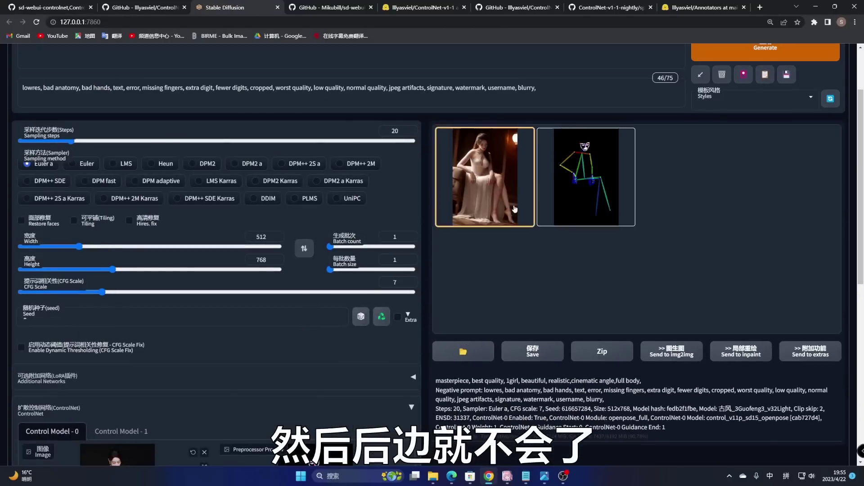
{"action": "left_click", "coordinate": [508, 179]}
{"action": "left_click", "coordinate": [640, 213]}
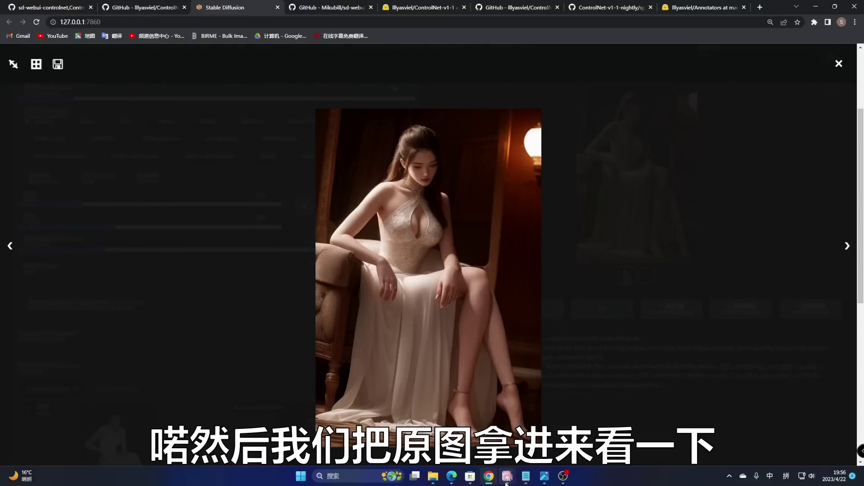
Step: Switch to File Explorer and open the 选定AI图片 folder that holds the original reference image
{"action": "mouse_move", "coordinate": [438, 476]}
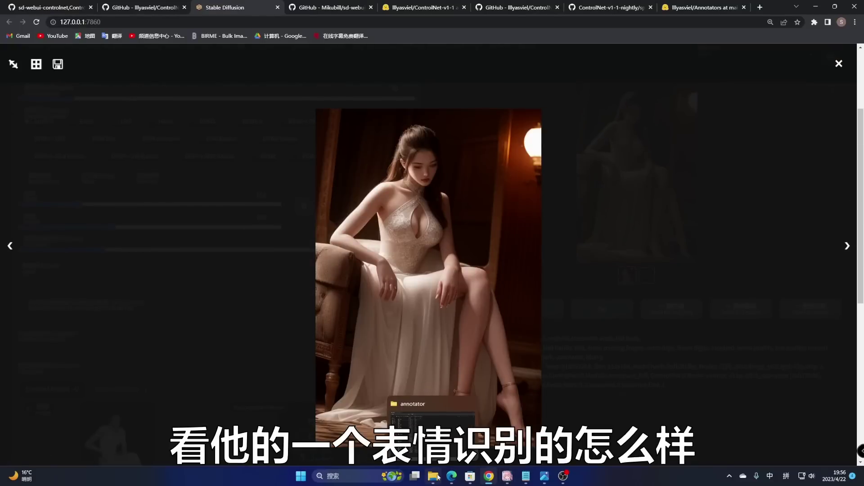
{"action": "left_click", "coordinate": [438, 476]}
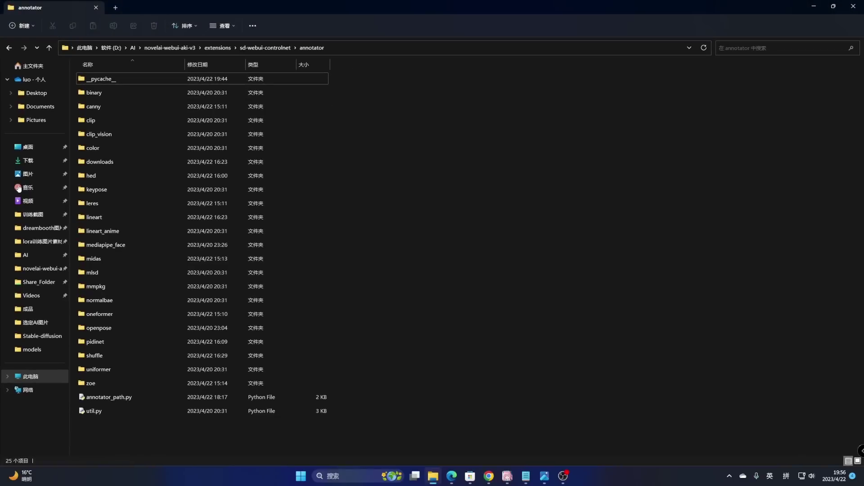
{"action": "left_click", "coordinate": [49, 324]}
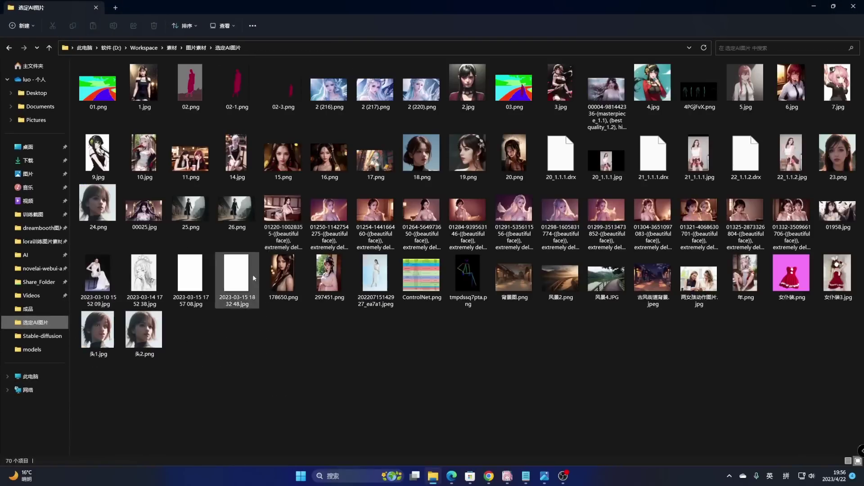
{"action": "left_click", "coordinate": [106, 273]}
{"action": "key", "text": "Return"}
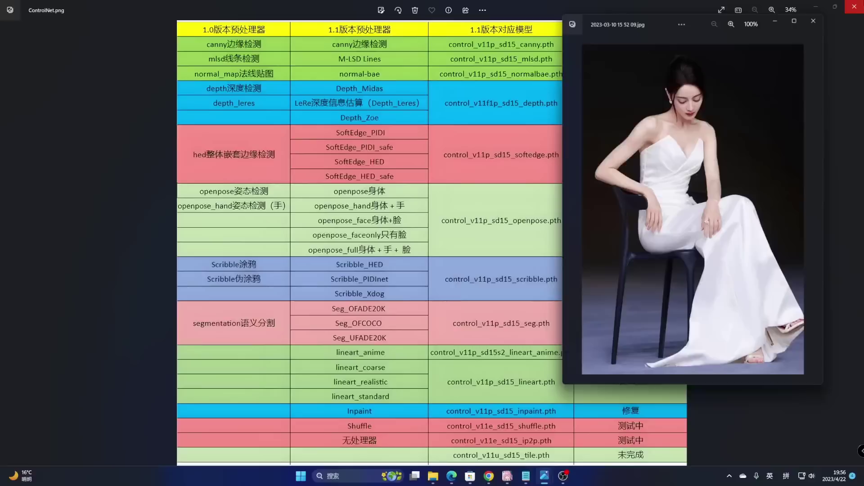
{"action": "left_click", "coordinate": [817, 7]}
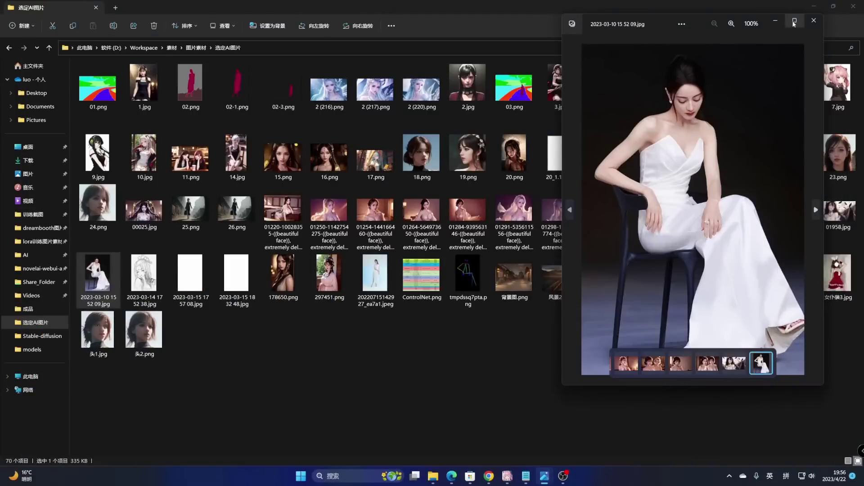
{"action": "left_click", "coordinate": [814, 5]}
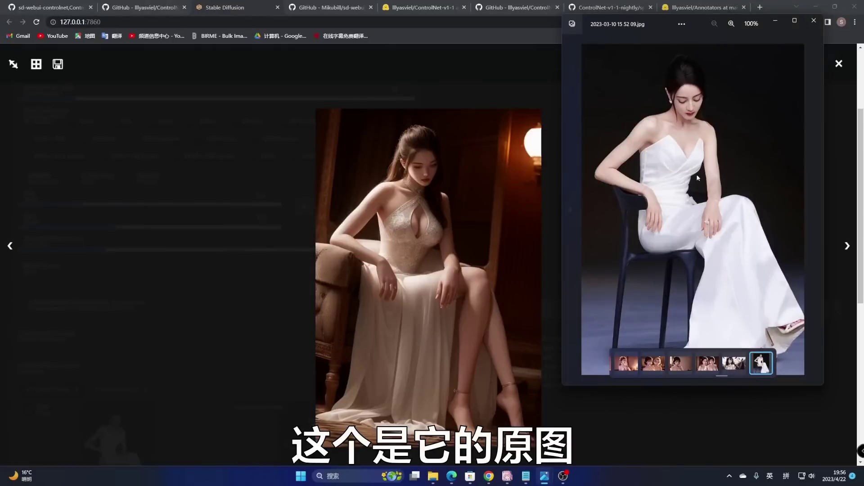
{"action": "left_click_drag", "start_coordinate": [698, 26], "coordinate": [660, 97]}
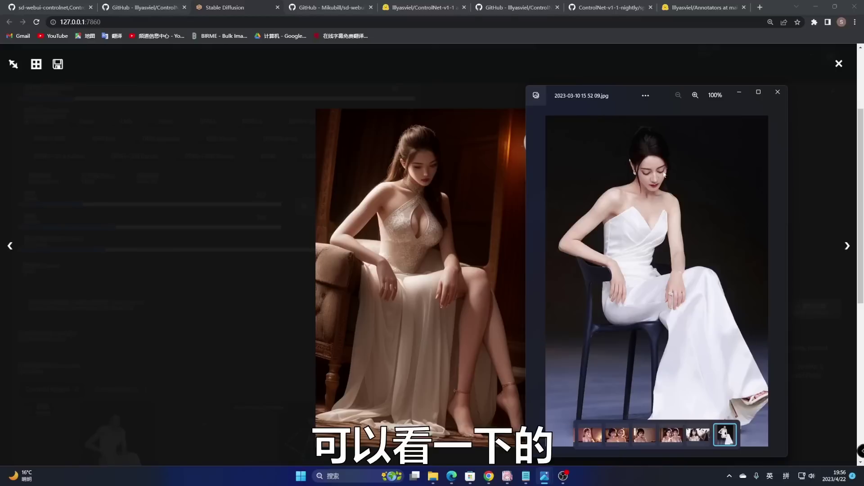
{"action": "left_click", "coordinate": [784, 96]}
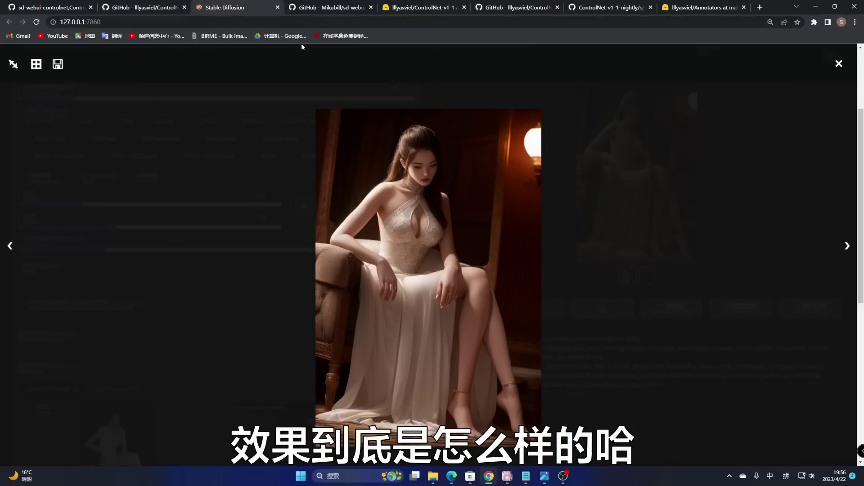
Step: Close the enlarged generated image and return to the ControlNet unit 0 settings
{"action": "left_click", "coordinate": [130, 8]}
{"action": "left_click", "coordinate": [231, 5]}
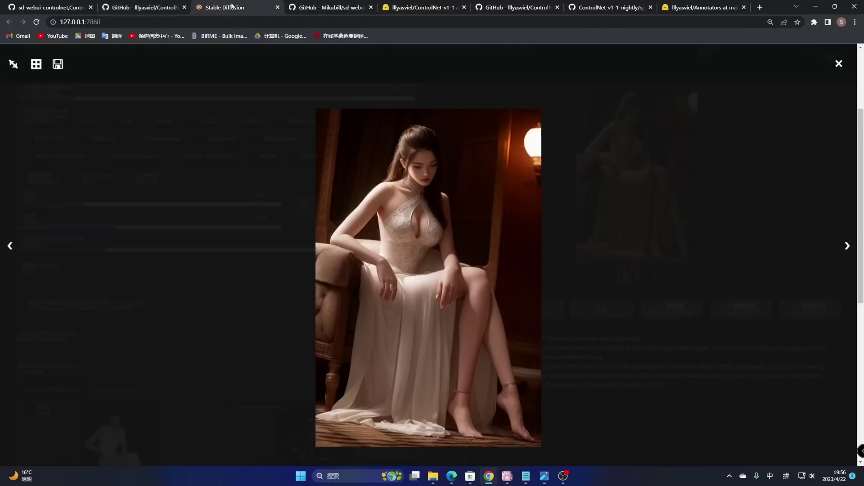
{"action": "left_click", "coordinate": [831, 63]}
{"action": "scroll", "coordinate": [390, 285], "scroll_direction": "down", "scroll_amount": 6}
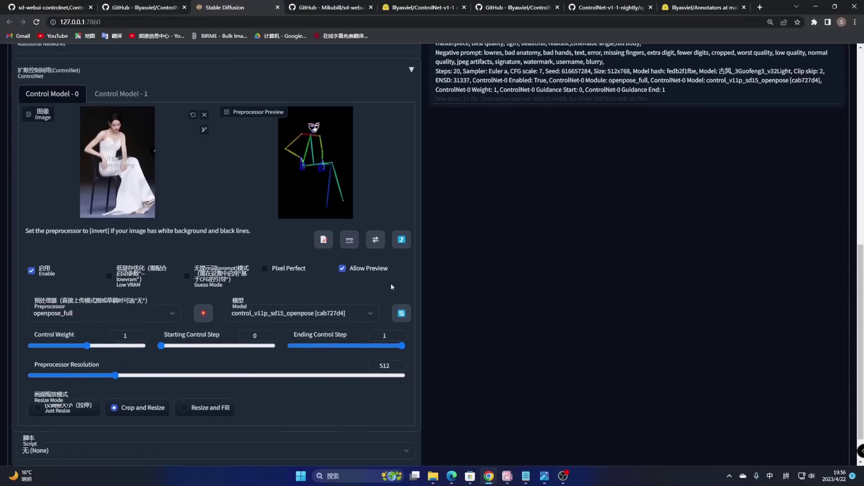
{"action": "scroll", "coordinate": [391, 287], "scroll_direction": "down", "scroll_amount": 1}
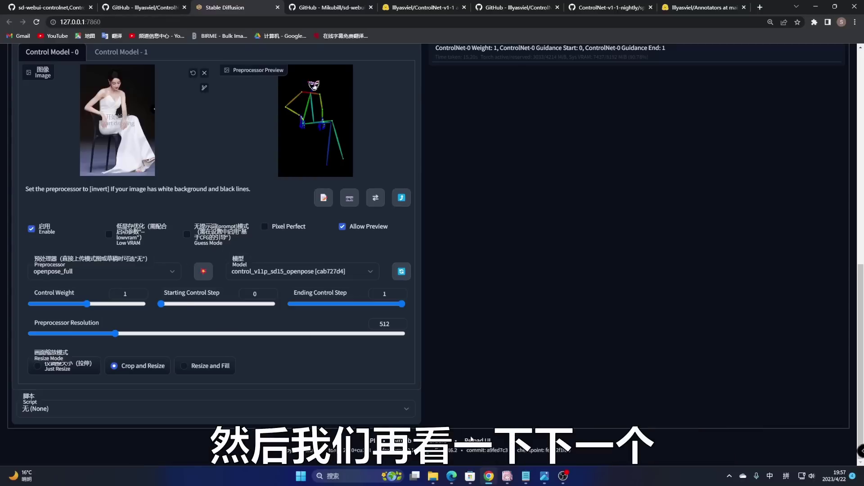
Step: Consult the ControlNet.png model table and view the scribble preprocessor comparison in 涂鸦_1.1.3.jpg
{"action": "mouse_move", "coordinate": [544, 480]}
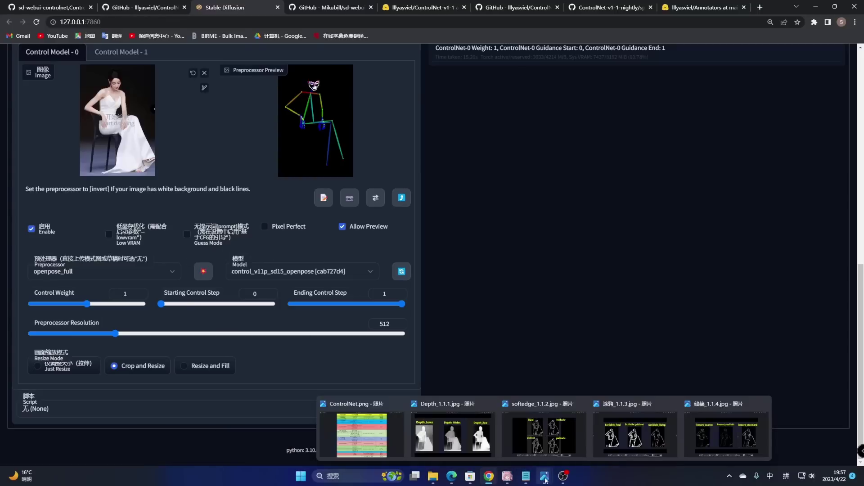
{"action": "left_click", "coordinate": [356, 433]}
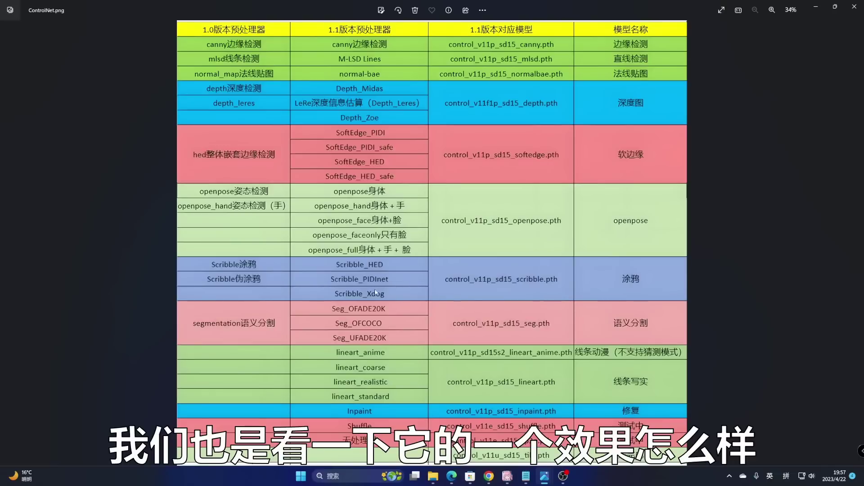
{"action": "mouse_move", "coordinate": [544, 478]}
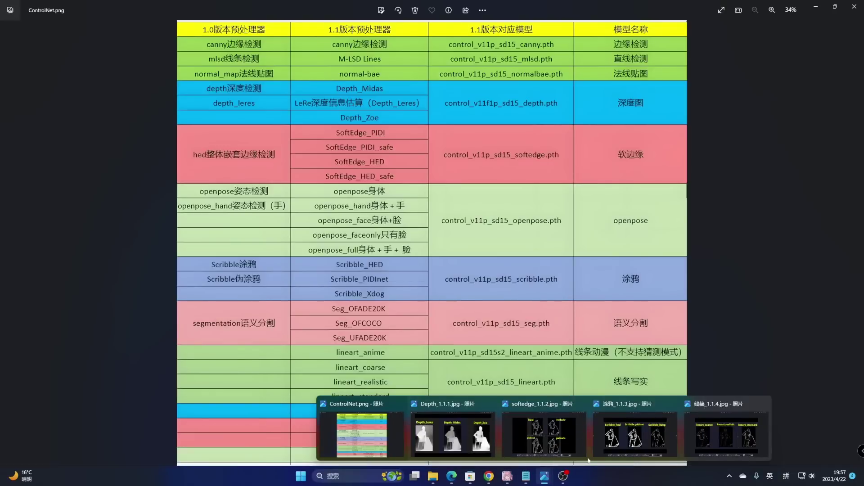
{"action": "left_click", "coordinate": [630, 435]}
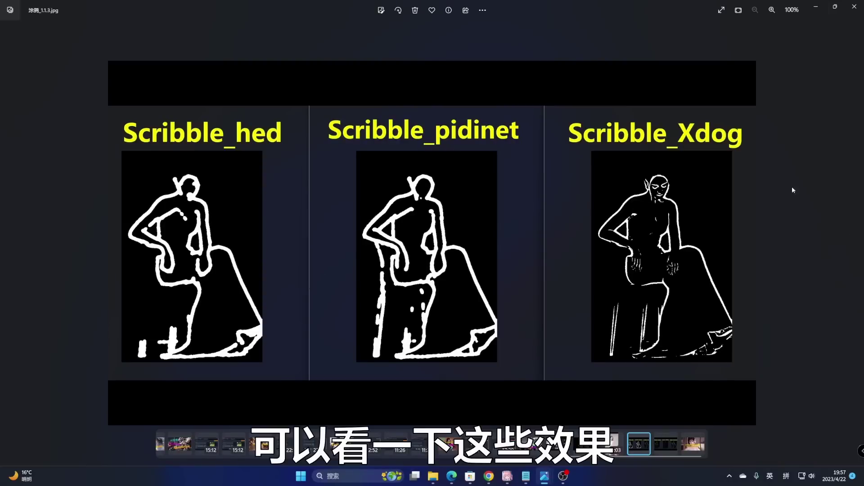
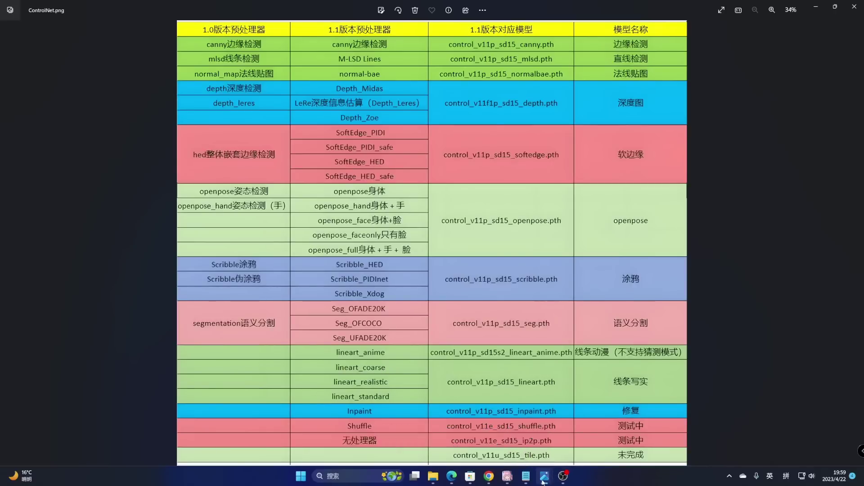
Step: View the lineart preprocessor comparison in 线稿_1.1.4.jpg and minimize it
{"action": "mouse_move", "coordinate": [544, 476]}
{"action": "left_click", "coordinate": [718, 434]}
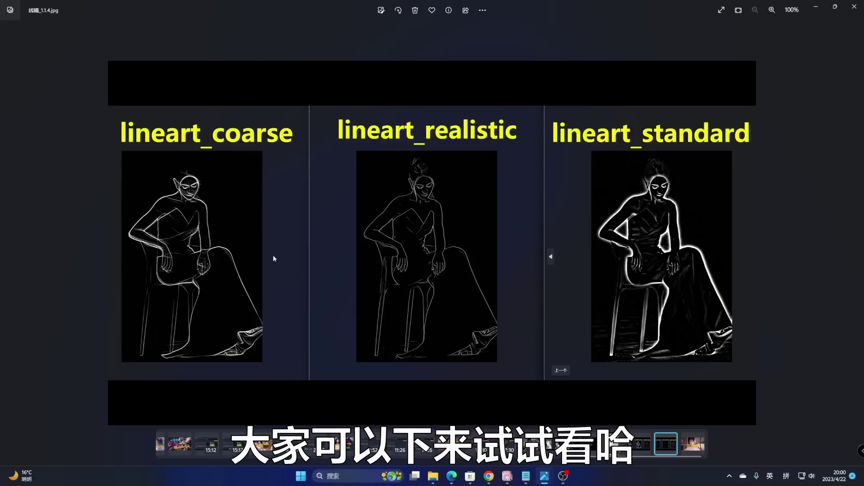
{"action": "left_click", "coordinate": [815, 8]}
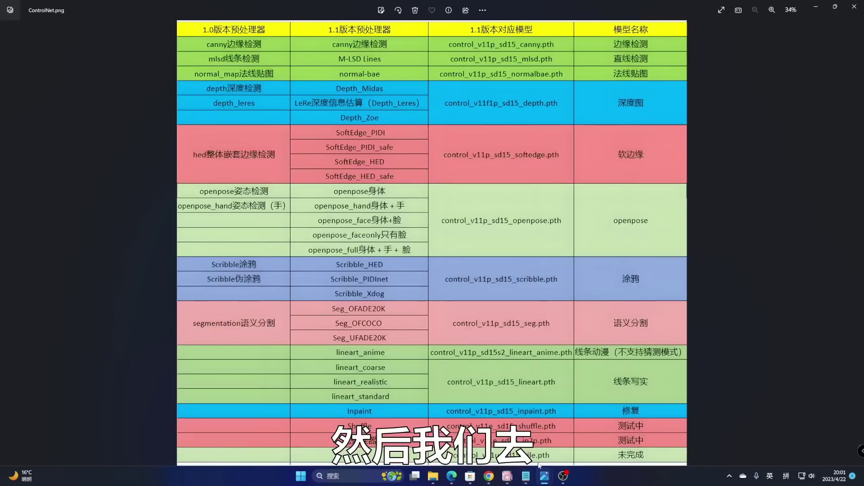
Step: Switch to Chrome and read the ControlNet 1.1 Inpaint section and its example in the ControlNet-v1-1-nightly README on GitHub
{"action": "mouse_move", "coordinate": [530, 482]}
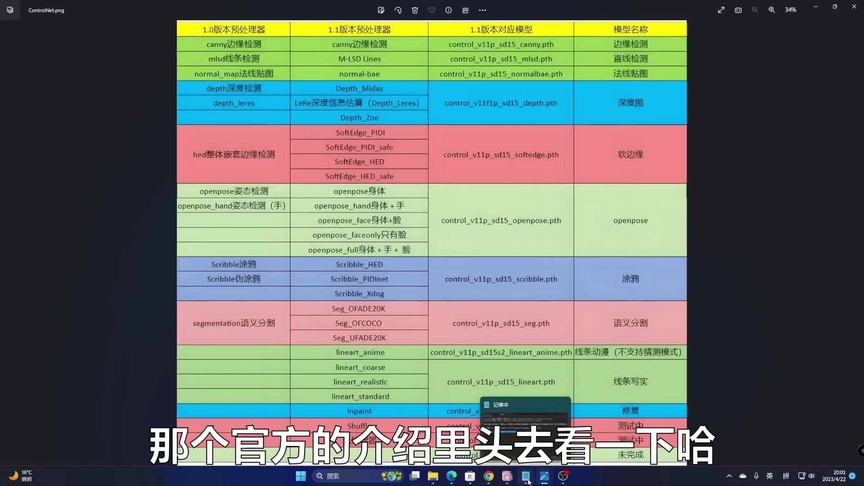
{"action": "left_click", "coordinate": [489, 476]}
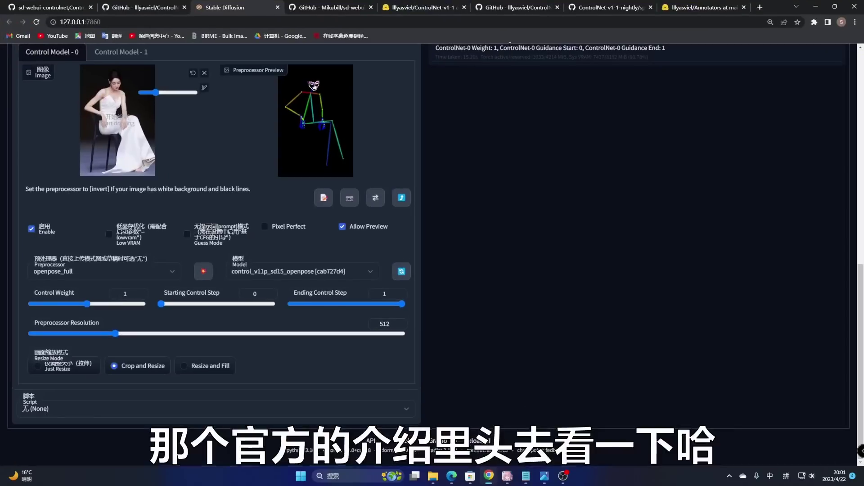
{"action": "left_click", "coordinate": [607, 7]}
{"action": "left_click", "coordinate": [517, 8]}
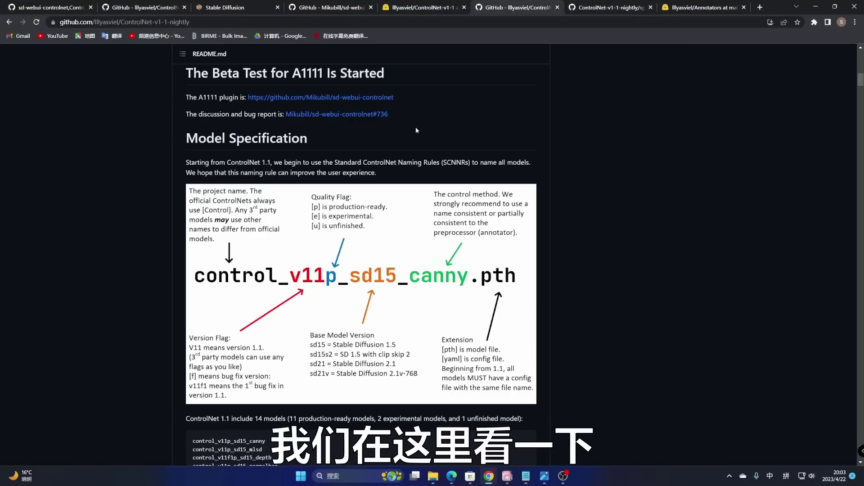
{"action": "scroll", "coordinate": [843, 107], "scroll_direction": "down", "scroll_amount": 20}
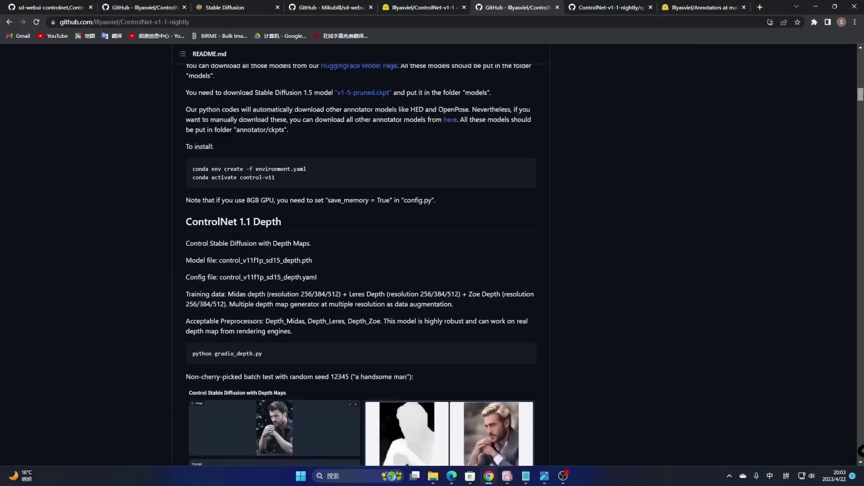
{"action": "scroll", "coordinate": [361, 264], "scroll_direction": "down", "scroll_amount": 20}
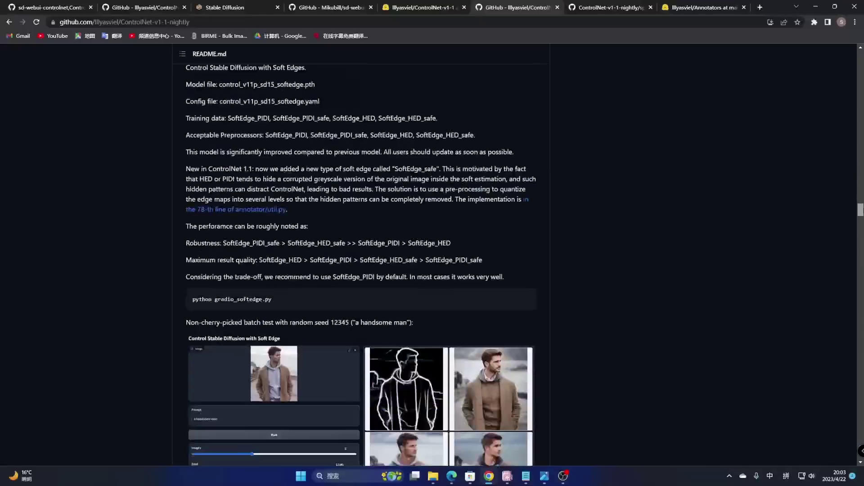
{"action": "scroll", "coordinate": [415, 160], "scroll_direction": "down", "scroll_amount": 20}
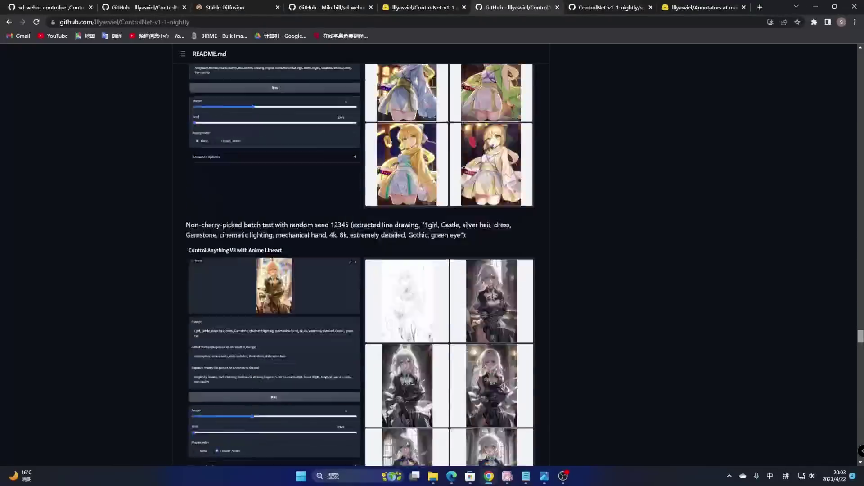
{"action": "scroll", "coordinate": [414, 160], "scroll_direction": "down", "scroll_amount": 20}
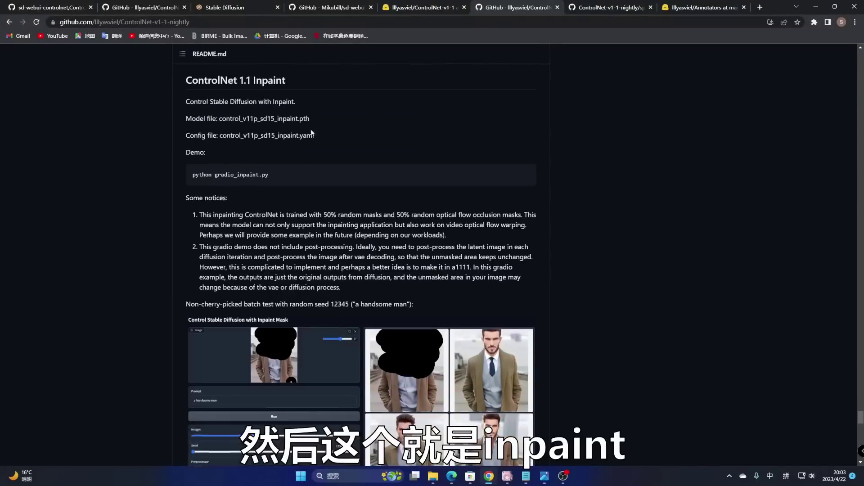
{"action": "scroll", "coordinate": [243, 179], "scroll_direction": "up", "scroll_amount": 5}
{"action": "scroll", "coordinate": [377, 251], "scroll_direction": "down", "scroll_amount": 4}
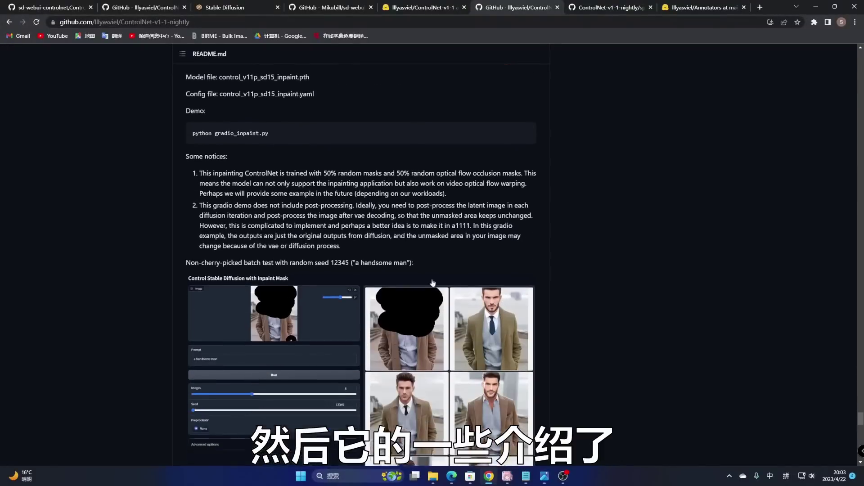
{"action": "scroll", "coordinate": [377, 250], "scroll_direction": "down", "scroll_amount": 2}
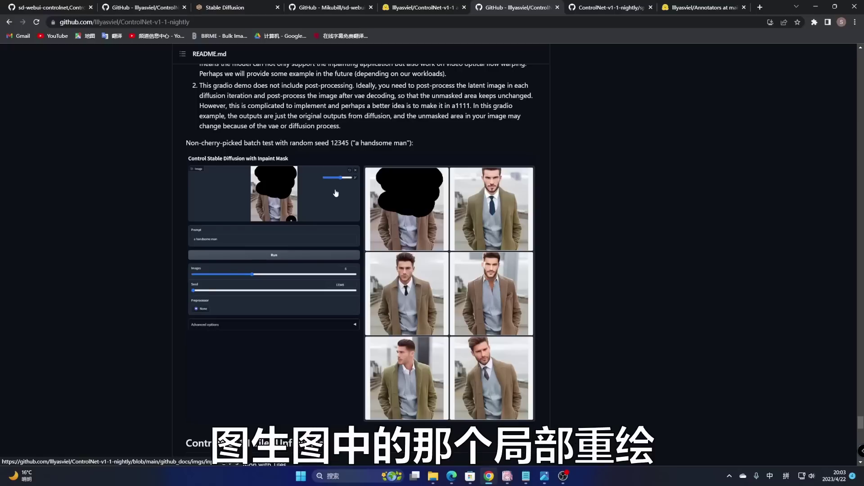
Step: Check the next model in the ControlNet.png table and examine the ControlNet 1.1 Shuffle section with its "hong kong" example in the README
{"action": "left_click", "coordinate": [544, 476]}
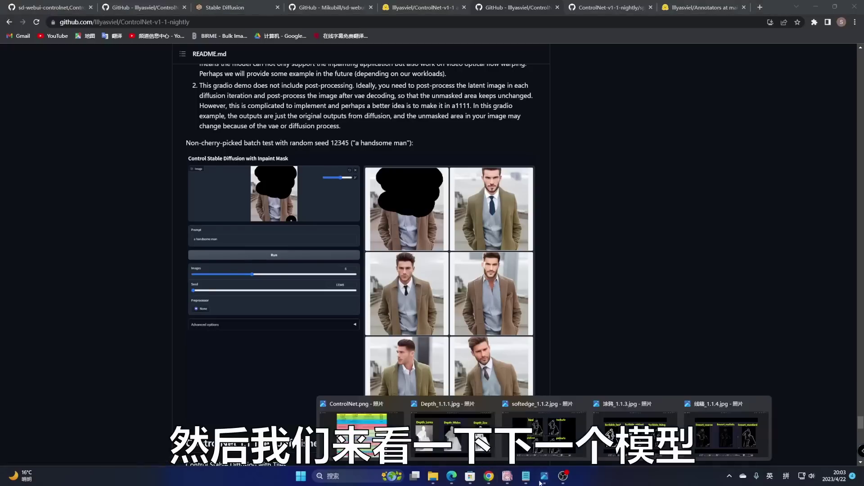
{"action": "left_click", "coordinate": [372, 421]}
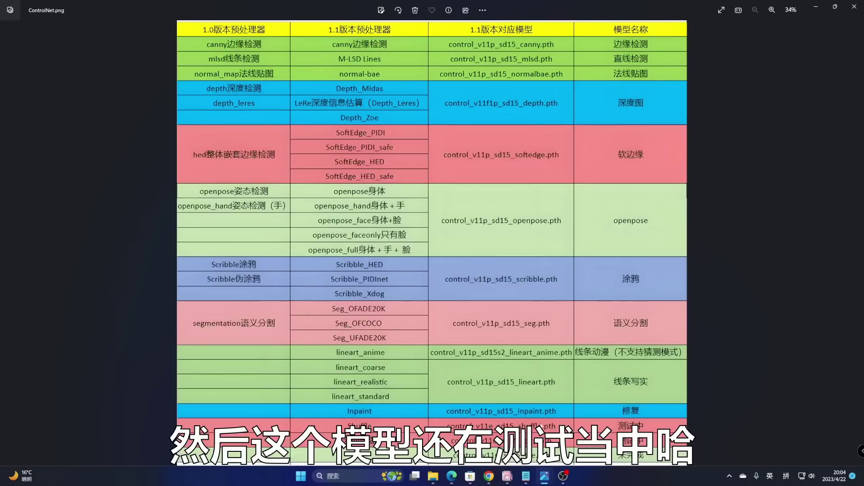
{"action": "left_click", "coordinate": [816, 7]}
{"action": "scroll", "coordinate": [630, 175], "scroll_direction": "up", "scroll_amount": 20}
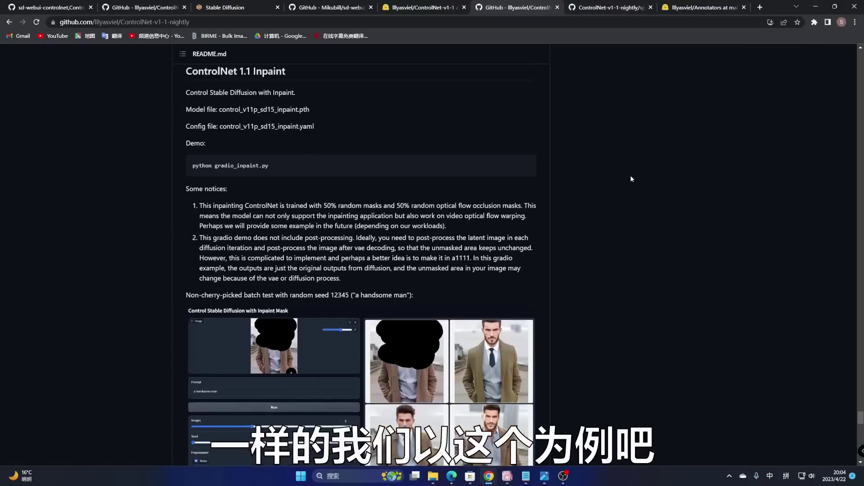
{"action": "scroll", "coordinate": [630, 175], "scroll_direction": "up", "scroll_amount": 15}
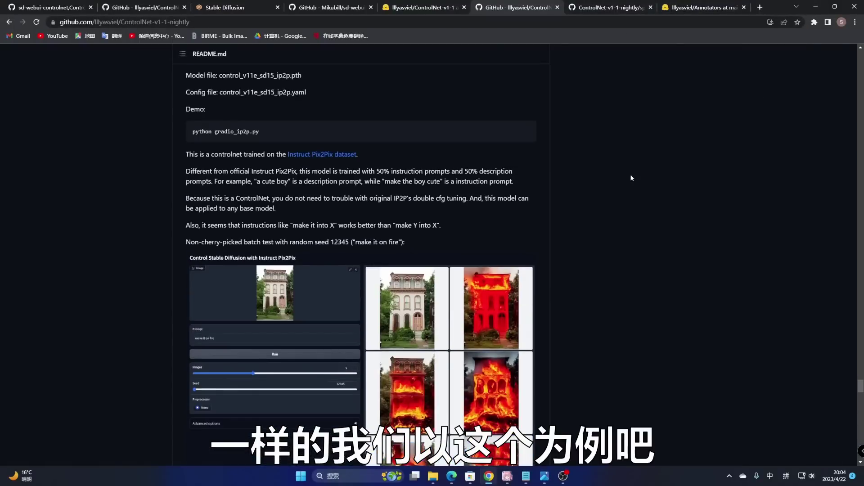
{"action": "scroll", "coordinate": [630, 178], "scroll_direction": "up", "scroll_amount": 13}
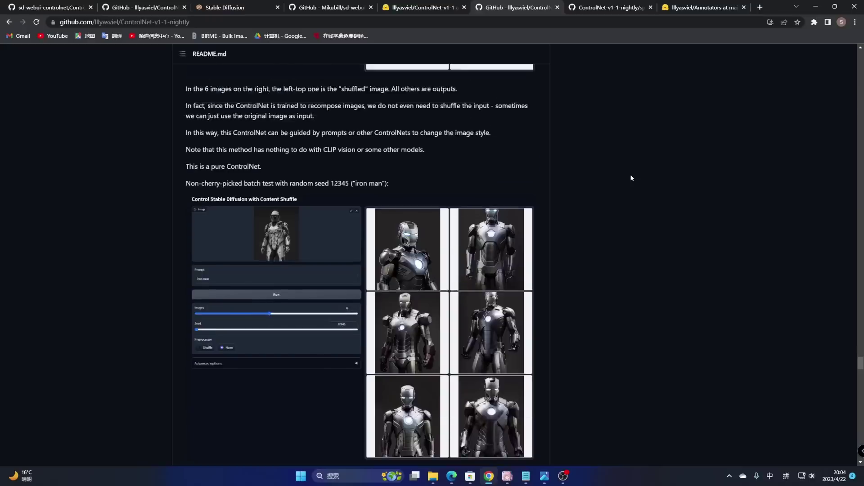
{"action": "scroll", "coordinate": [631, 178], "scroll_direction": "up", "scroll_amount": 2}
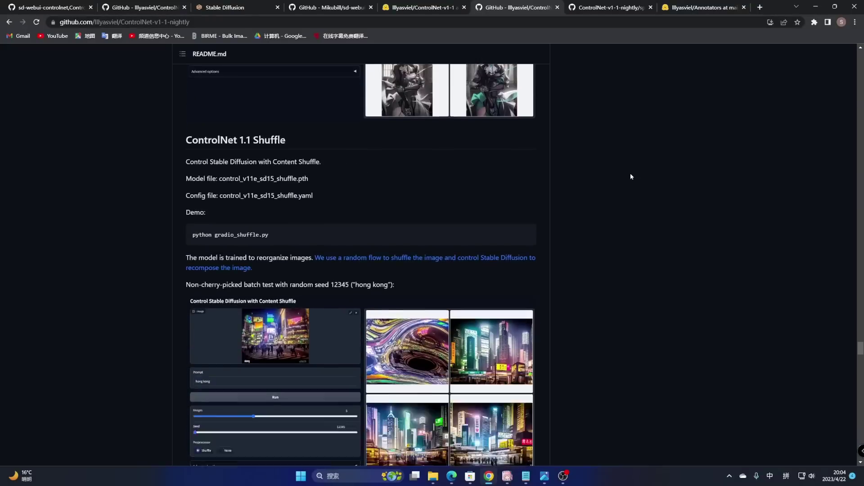
{"action": "scroll", "coordinate": [630, 172], "scroll_direction": "down", "scroll_amount": 4}
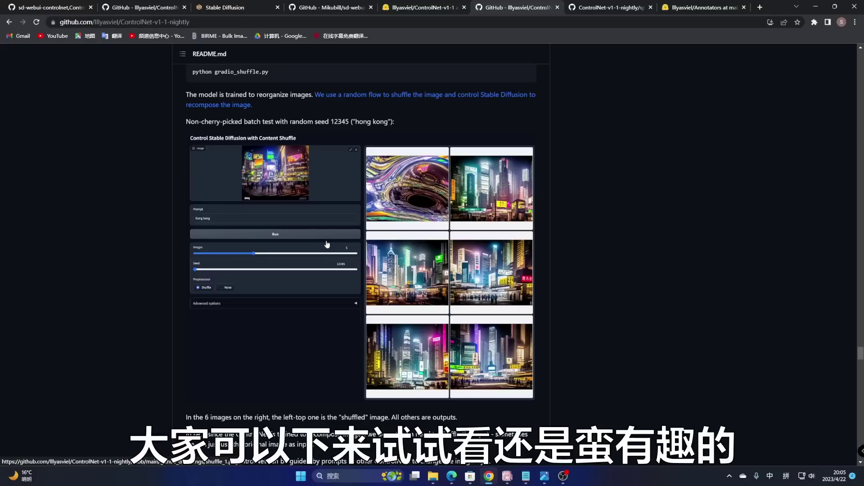
Step: Return to the ControlNet.png table and enlarge its lower rows to read the entry for control_v11e_sd15_ip2p.pth
{"action": "mouse_move", "coordinate": [544, 476]}
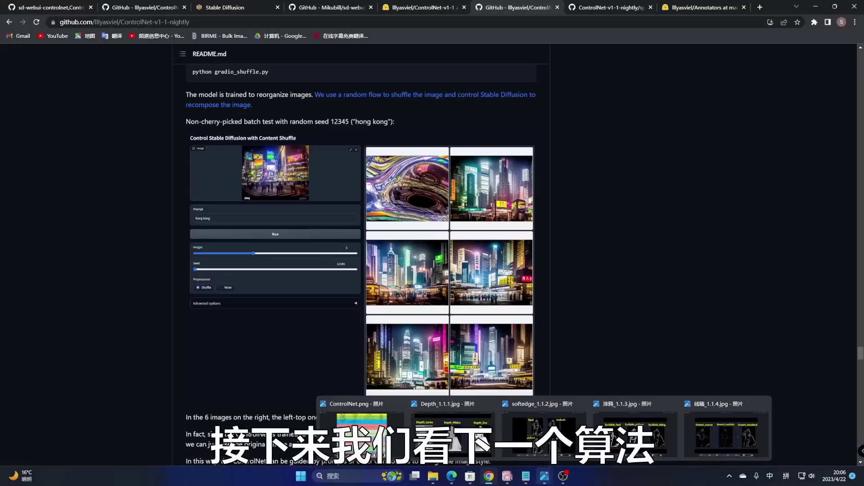
{"action": "left_click", "coordinate": [432, 436]}
{"action": "scroll", "coordinate": [504, 248], "scroll_direction": "up", "scroll_amount": 3}
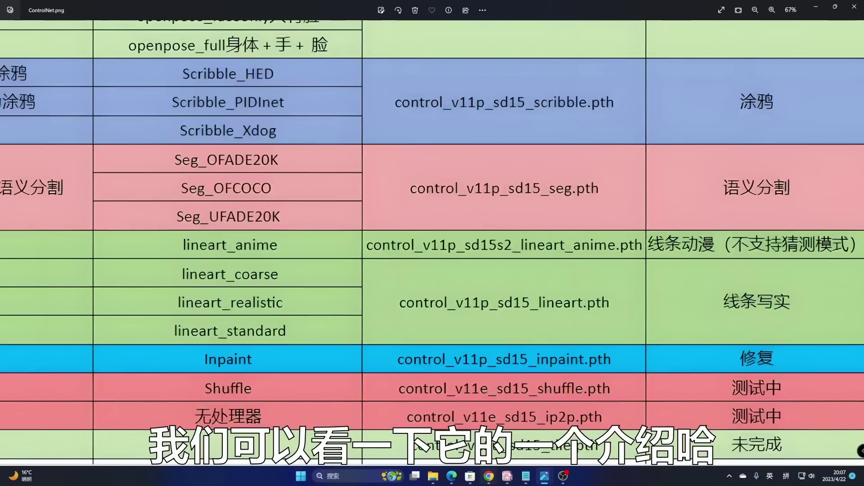
Step: Switch to Chrome and find the ControlNet 1.1 Instruct Pix2Pix section in the ControlNet-v1-1-nightly README
{"action": "mouse_move", "coordinate": [508, 476]}
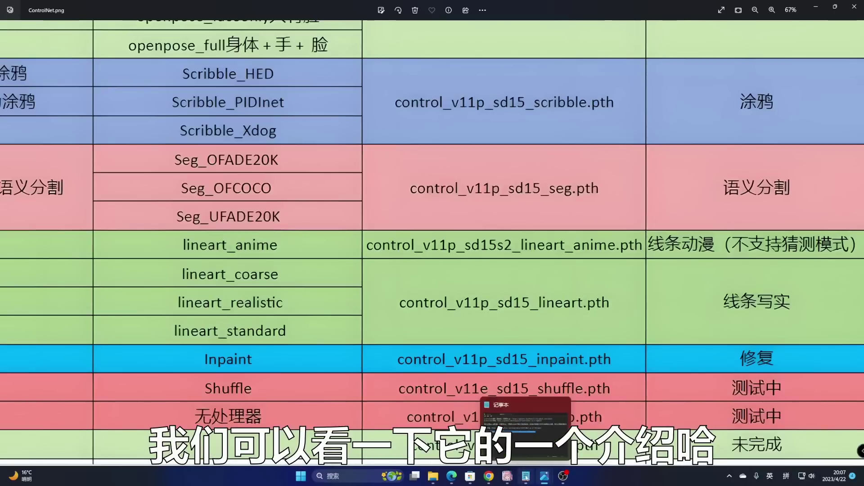
{"action": "left_click", "coordinate": [490, 477]}
{"action": "scroll", "coordinate": [534, 179], "scroll_direction": "down", "scroll_amount": 8}
{"action": "scroll", "coordinate": [534, 179], "scroll_direction": "down", "scroll_amount": 20}
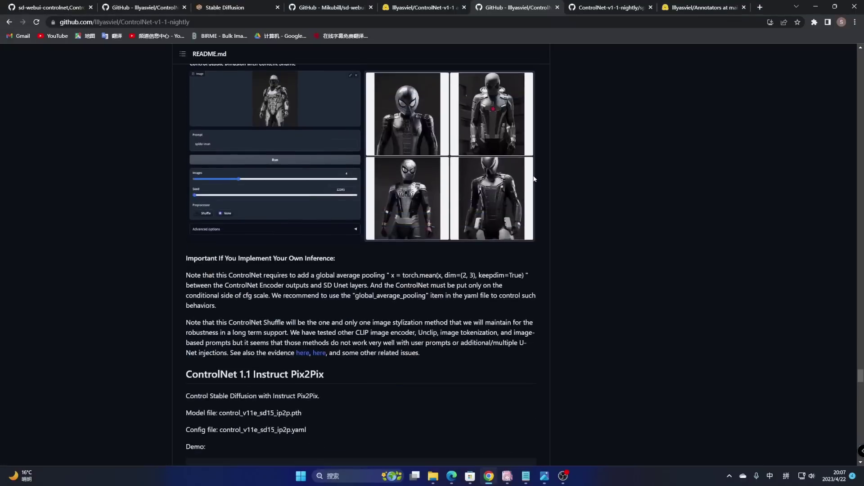
{"action": "scroll", "coordinate": [776, 306], "scroll_direction": "up", "scroll_amount": 15}
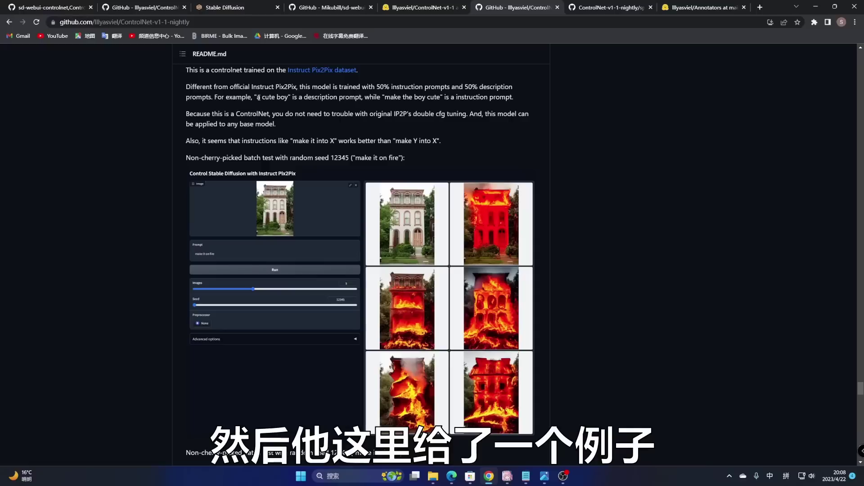
Step: Highlight the prompts "a cute boy", "make the boy cute" and "make it on fire" in turn, and examine the Instruct Pix2Pix batch test examples
{"action": "left_click_drag", "start_coordinate": [257, 98], "coordinate": [290, 97]}
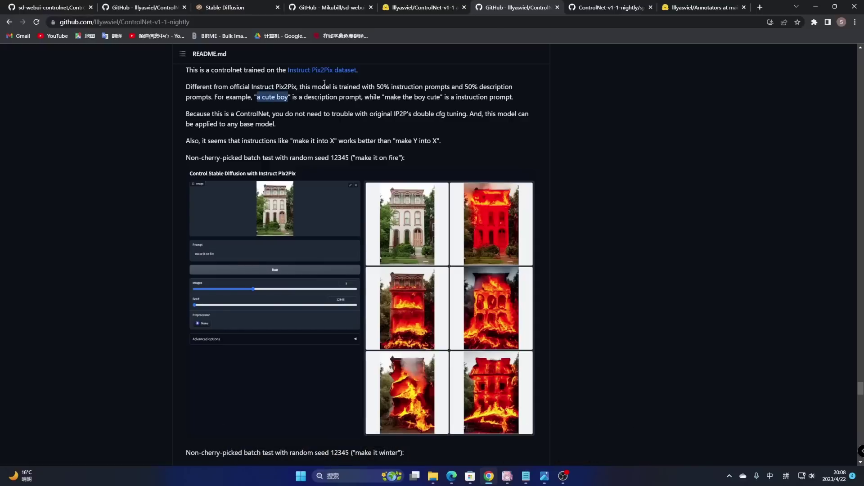
{"action": "left_click_drag", "start_coordinate": [384, 97], "coordinate": [438, 98]}
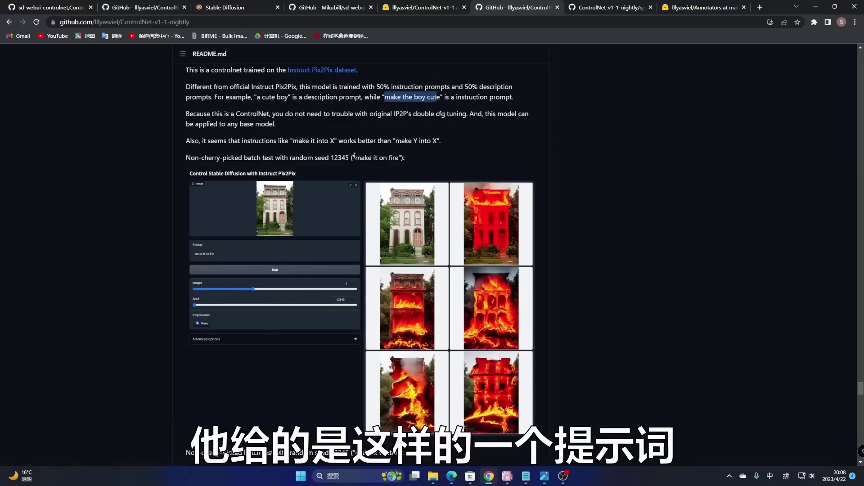
{"action": "left_click_drag", "start_coordinate": [356, 157], "coordinate": [396, 159]}
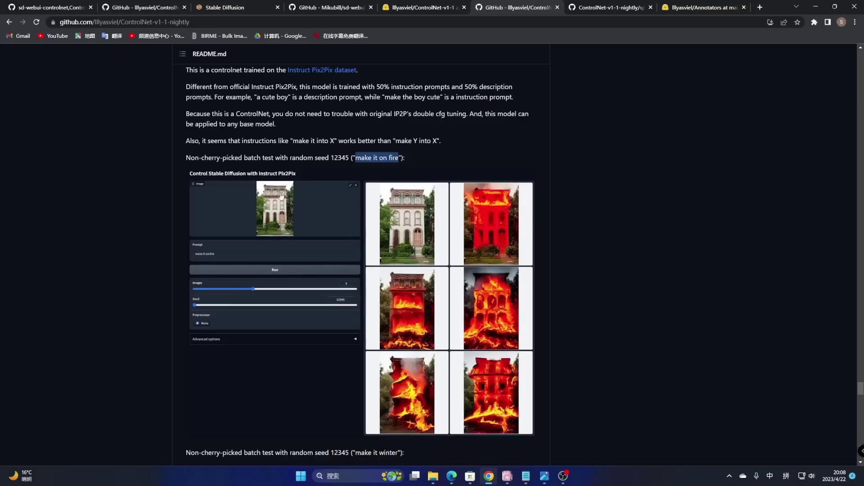
{"action": "scroll", "coordinate": [478, 233], "scroll_direction": "down", "scroll_amount": 2}
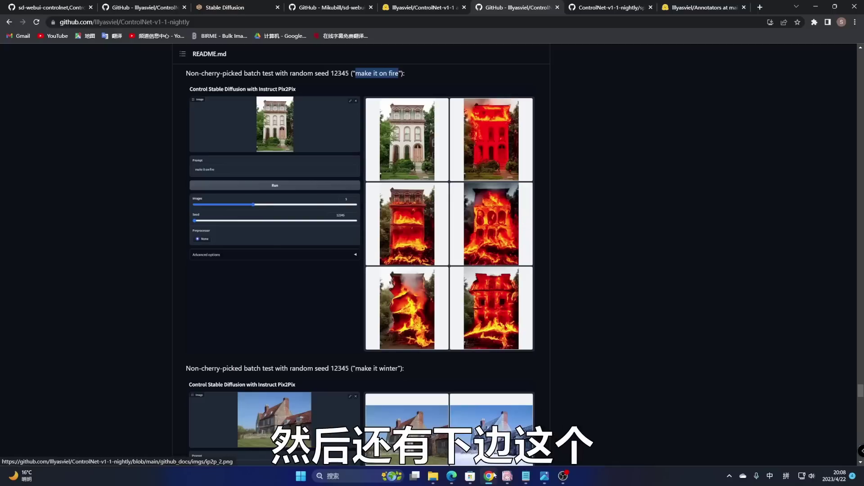
Step: Return to the ControlNet.png table in the Photos viewer and review its model rows from openpose down to the final entries
{"action": "mouse_move", "coordinate": [546, 480]}
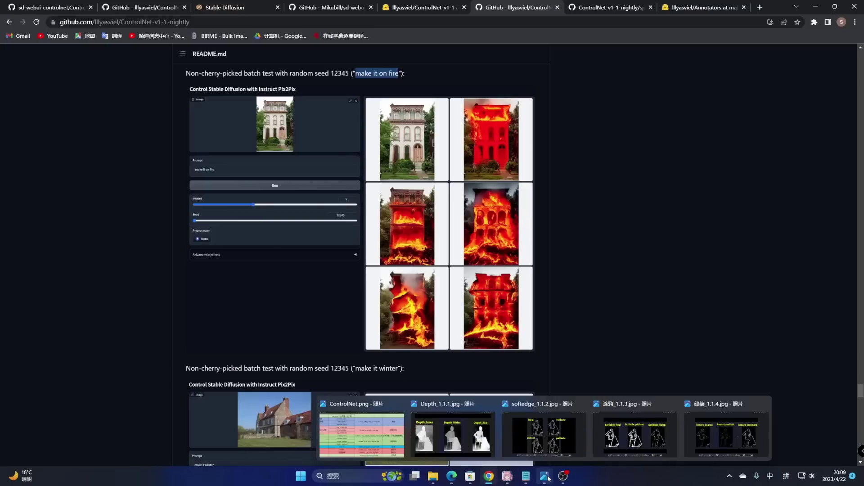
{"action": "left_click", "coordinate": [378, 430]}
{"action": "scroll", "coordinate": [429, 419], "scroll_direction": "down", "scroll_amount": 1}
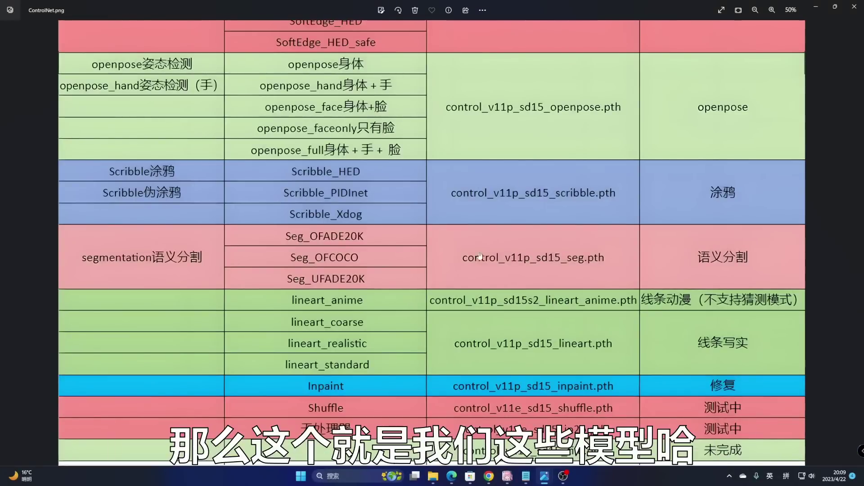
{"action": "scroll", "coordinate": [500, 249], "scroll_direction": "up", "scroll_amount": 2}
{"action": "scroll", "coordinate": [499, 249], "scroll_direction": "down", "scroll_amount": 3}
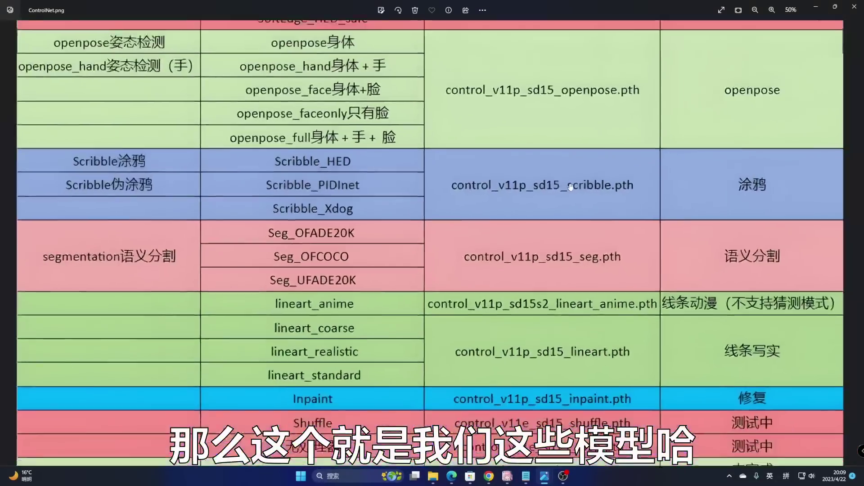